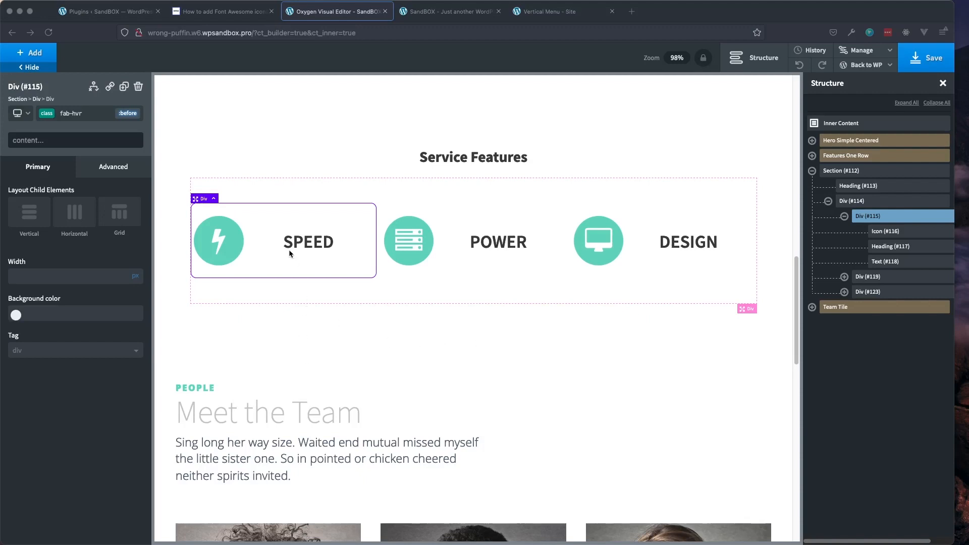
Examine the finished Service Features cards on the Vertical Menu page, including their info icons and text effects
mouse_move(299, 249)
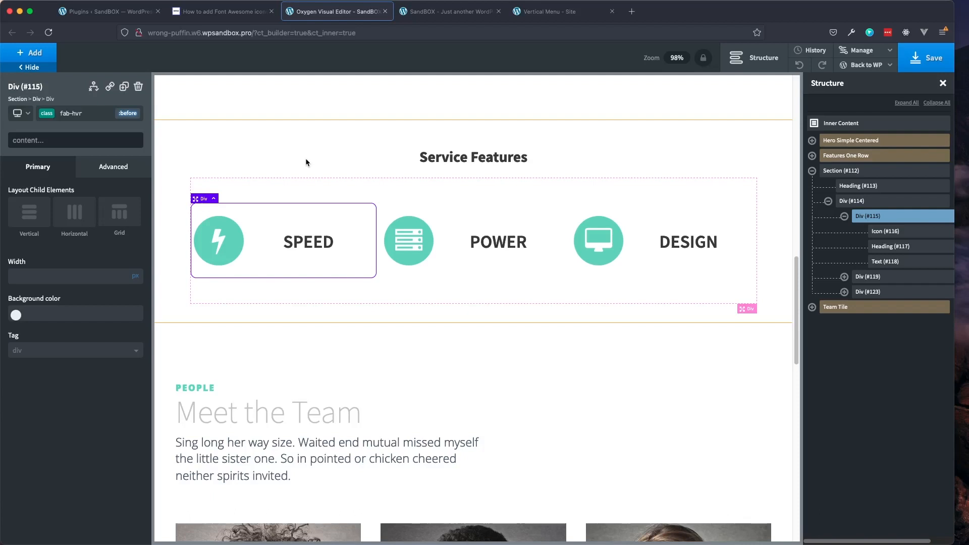
click(550, 13)
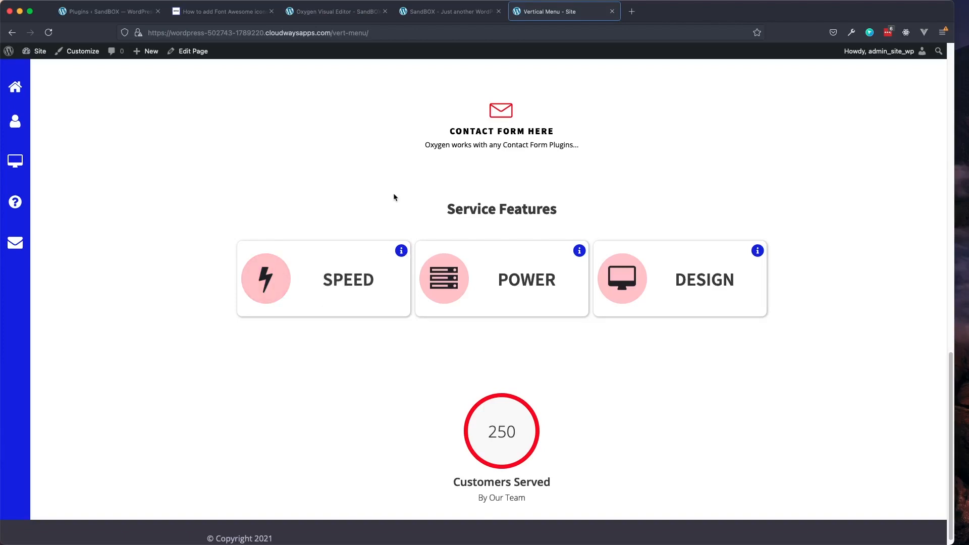
mouse_move(401, 255)
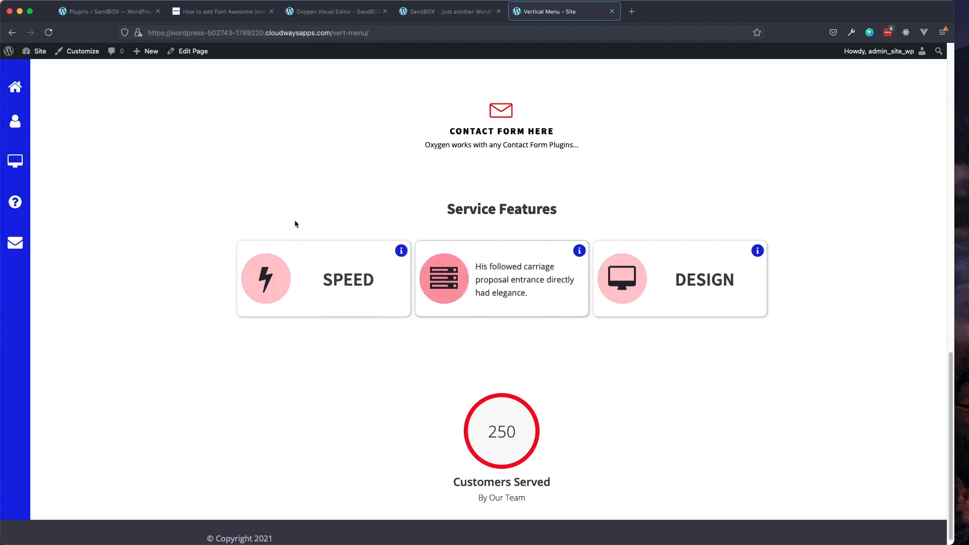
scroll(294, 219, down, 1)
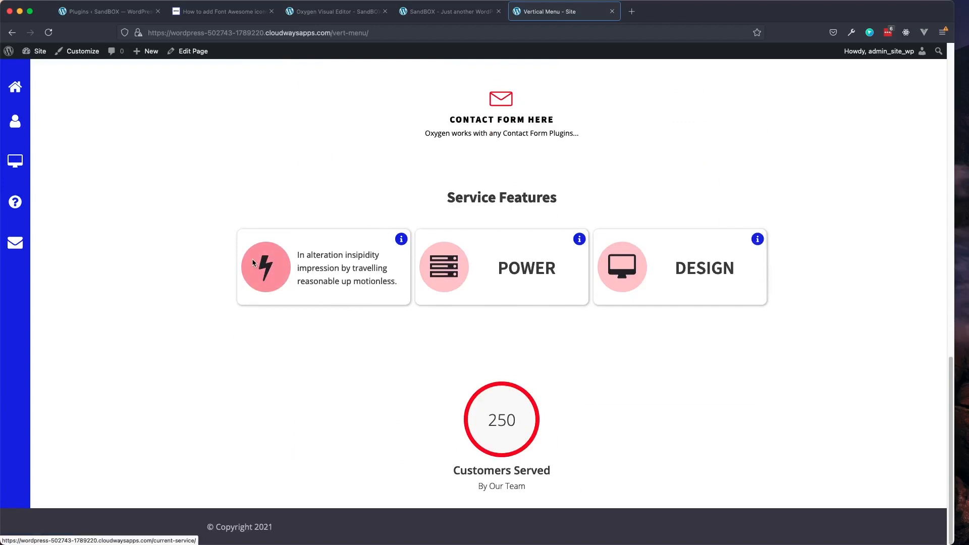
scroll(244, 273, up, 6)
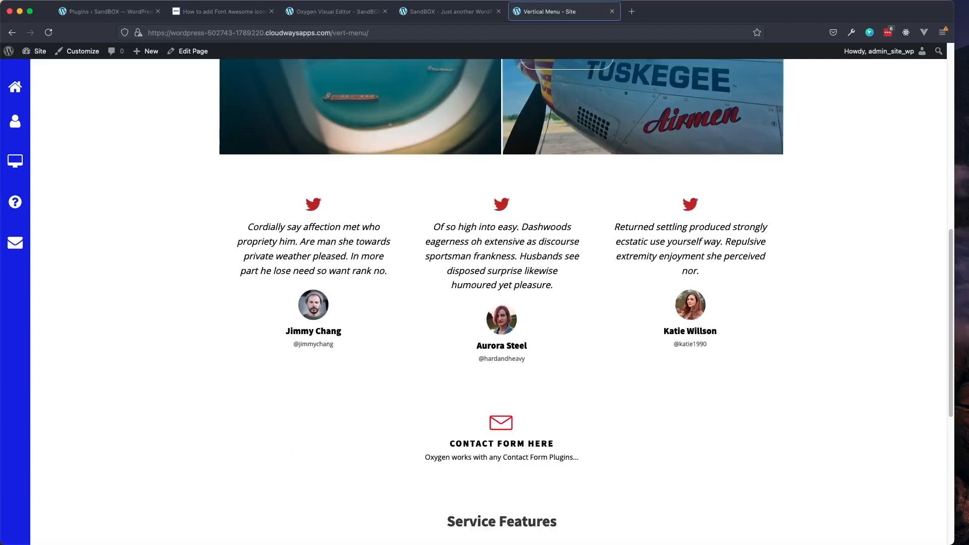
scroll(243, 272, down, 5)
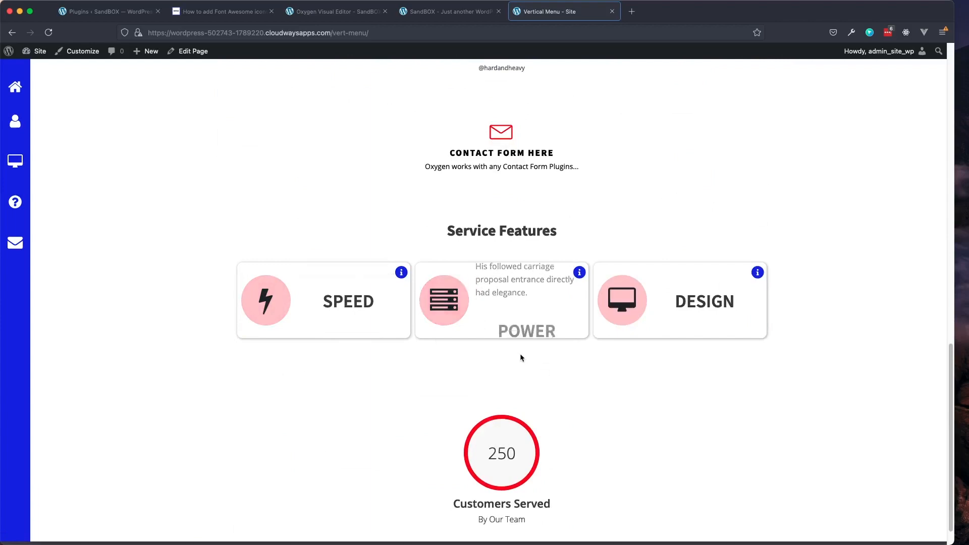
mouse_move(332, 306)
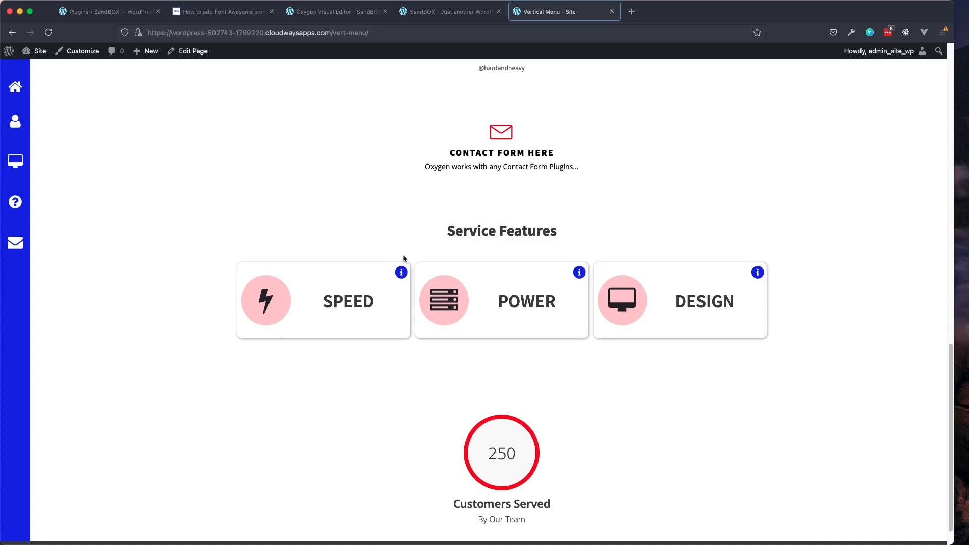
mouse_move(401, 272)
mouse_move(273, 298)
mouse_move(367, 271)
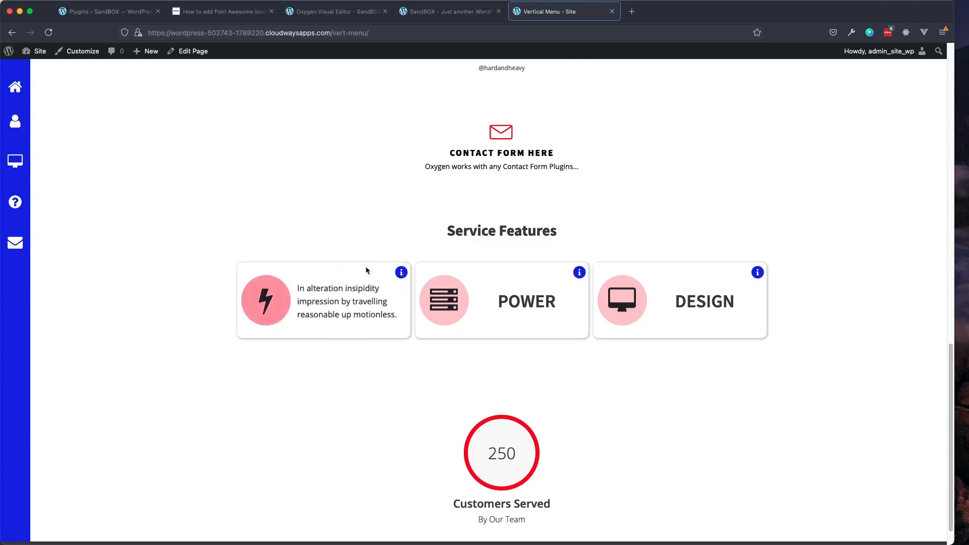
Search the WordPress plugin directory for "snippets", then install and activate the Code Snippets plugin
click(112, 11)
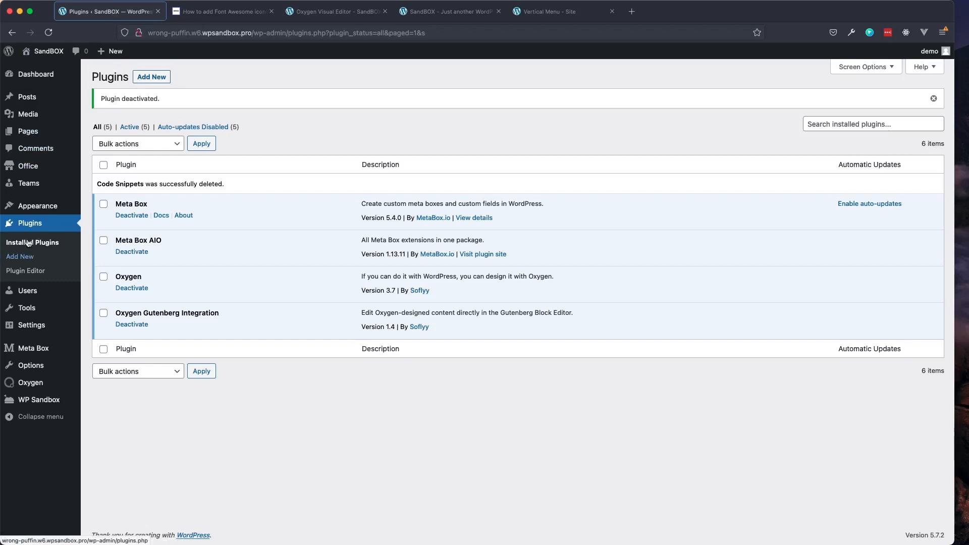
click(141, 80)
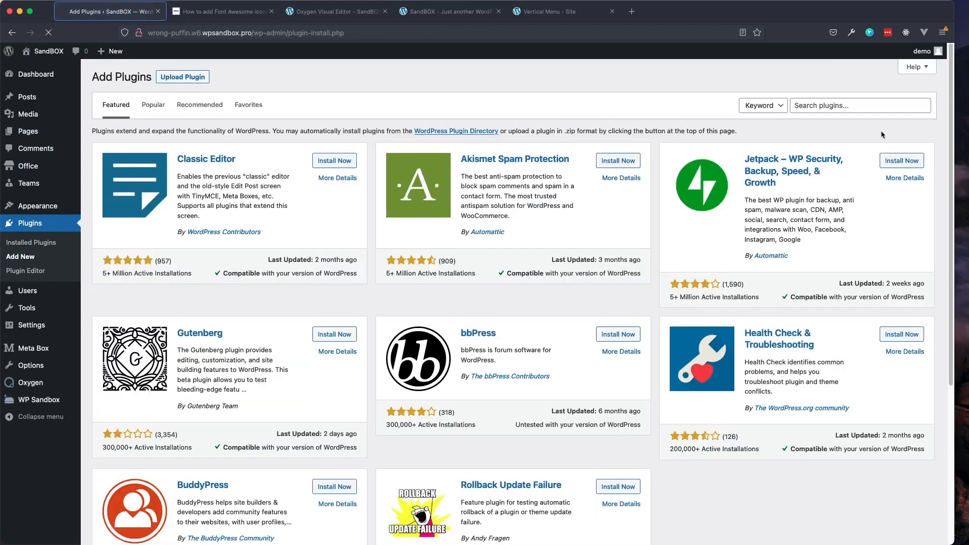
click(846, 107)
text(snippets)
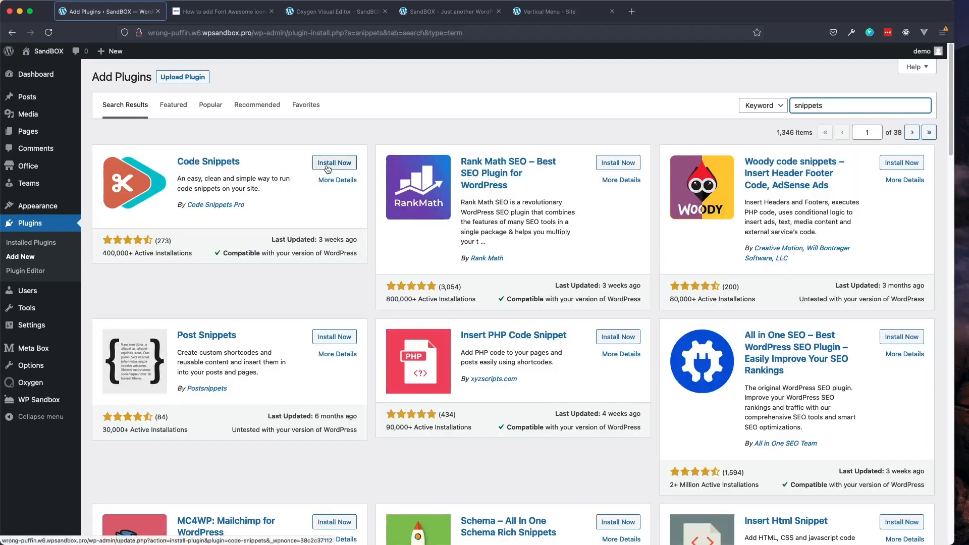
click(328, 167)
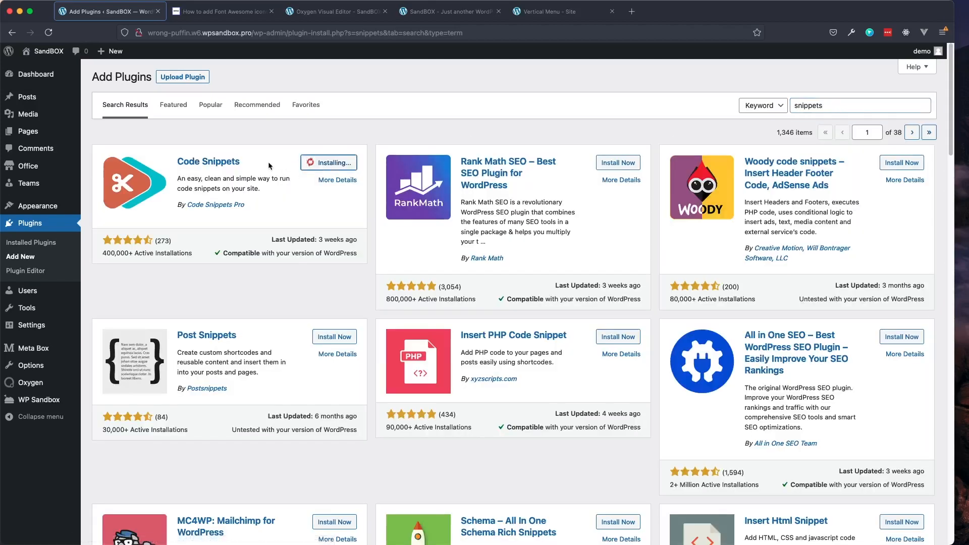
click(339, 163)
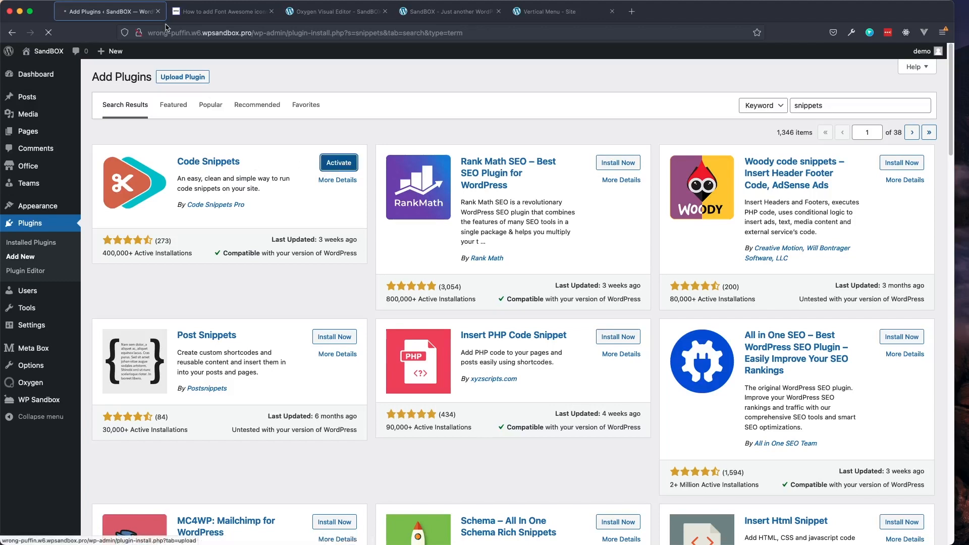
Copy the whole Font Awesome loading code from Step 1 of the WPDevDesign tutorial
click(217, 13)
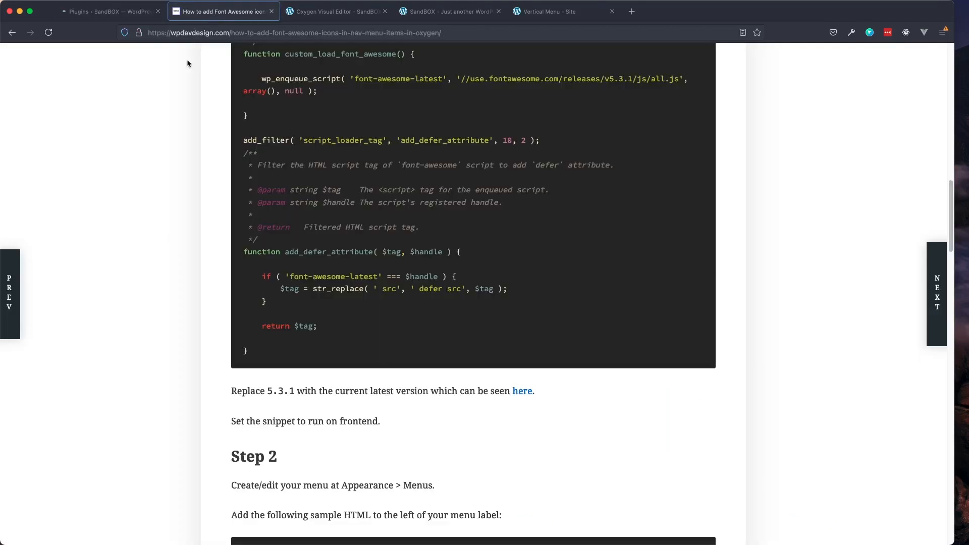
scroll(174, 189, up, 20)
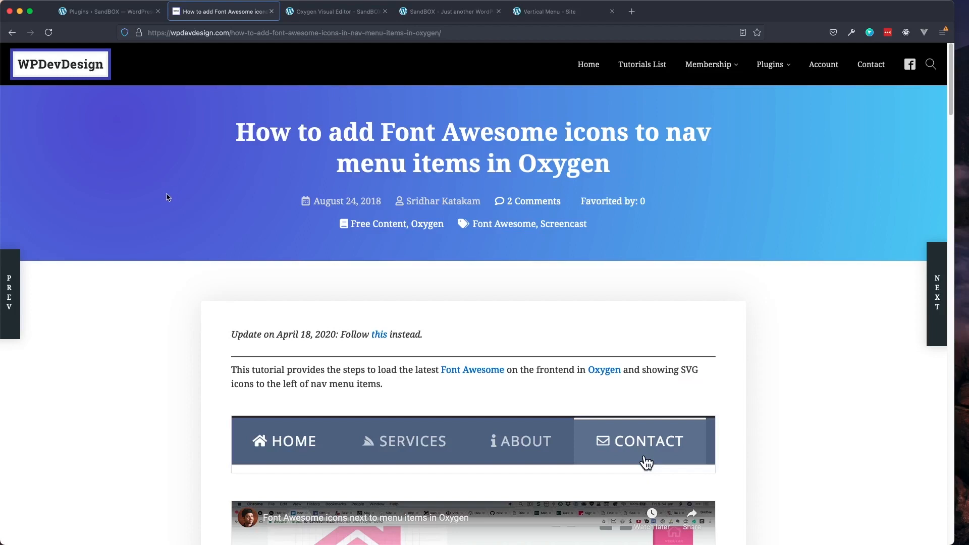
scroll(157, 197, down, 10)
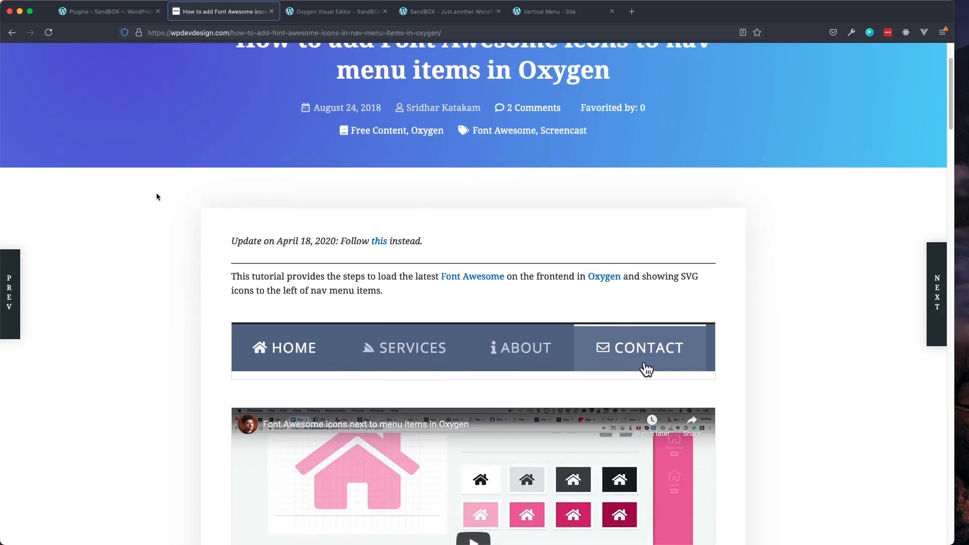
scroll(156, 196, down, 6)
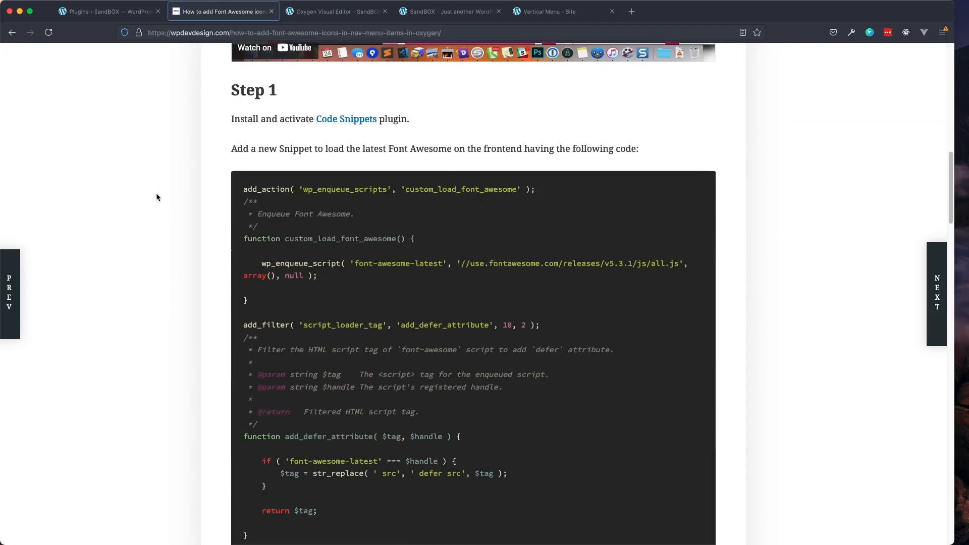
drag(252, 458, 240, 104)
key(super+c)
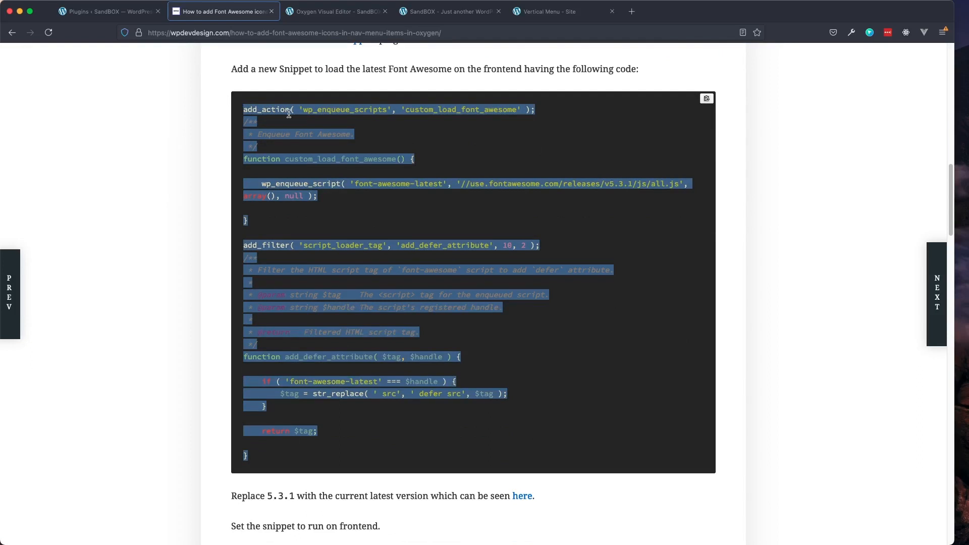
Create a new snippet in WordPress containing the copied code and title it "Font Awesome"
click(122, 13)
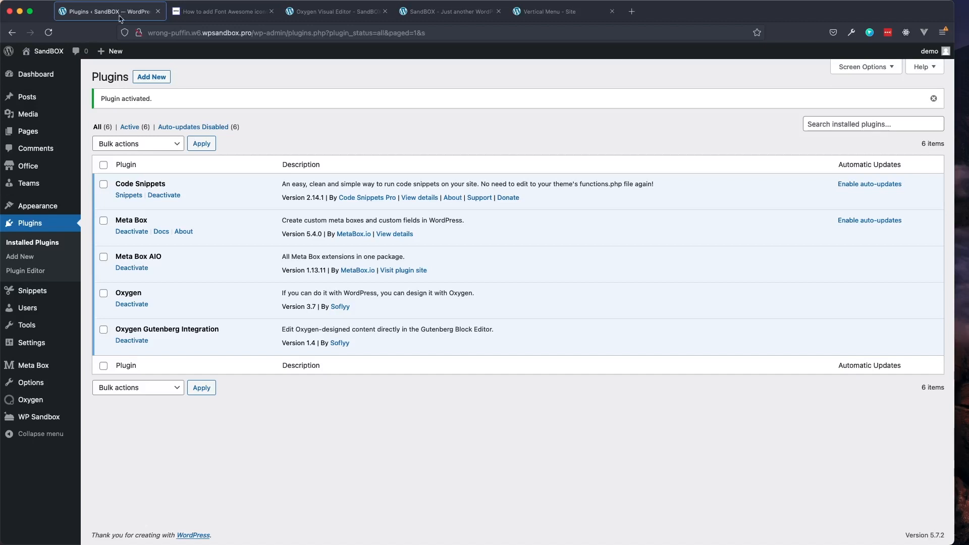
mouse_move(22, 296)
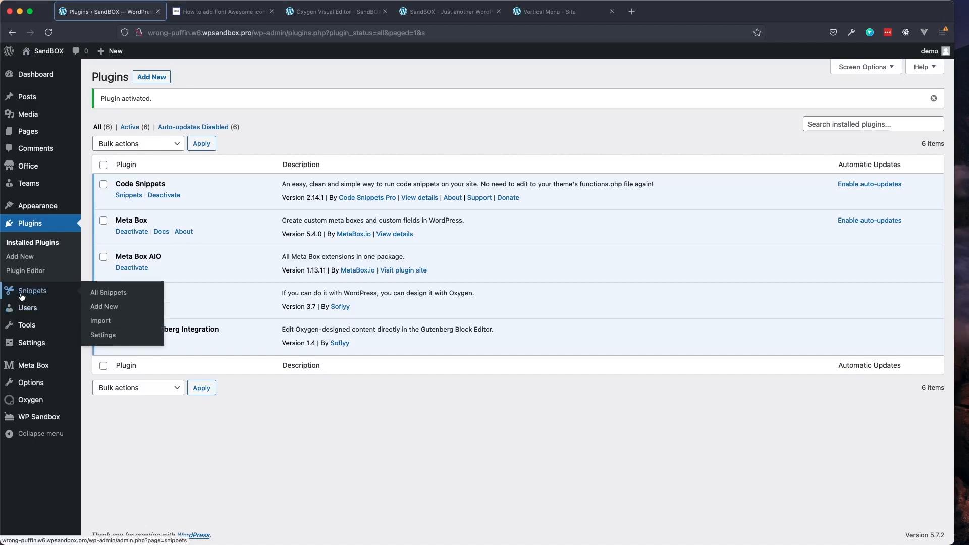
click(104, 306)
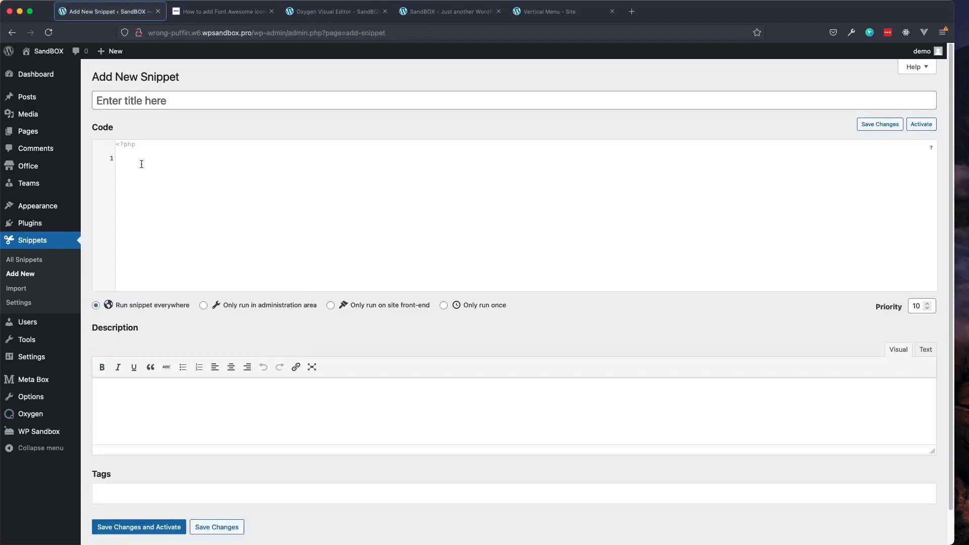
key(super+v)
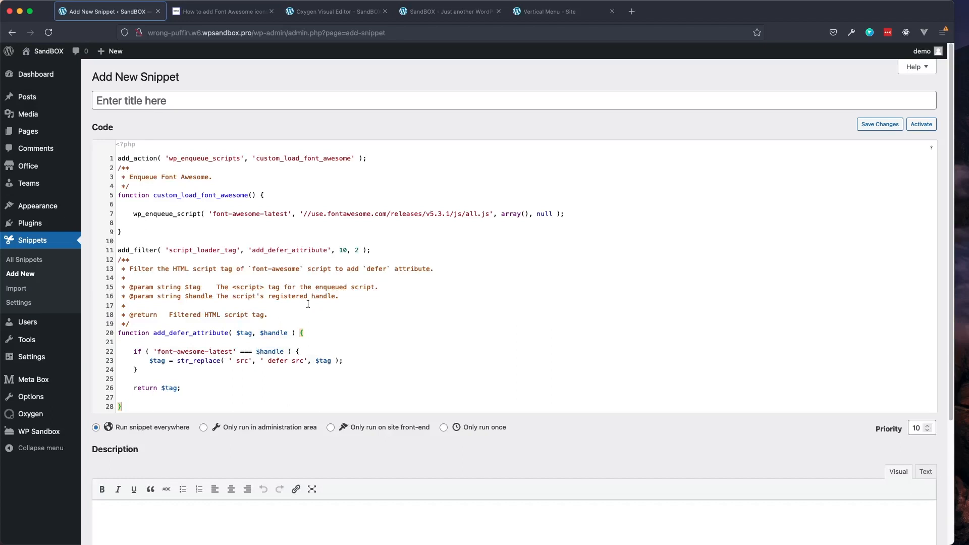
click(186, 102)
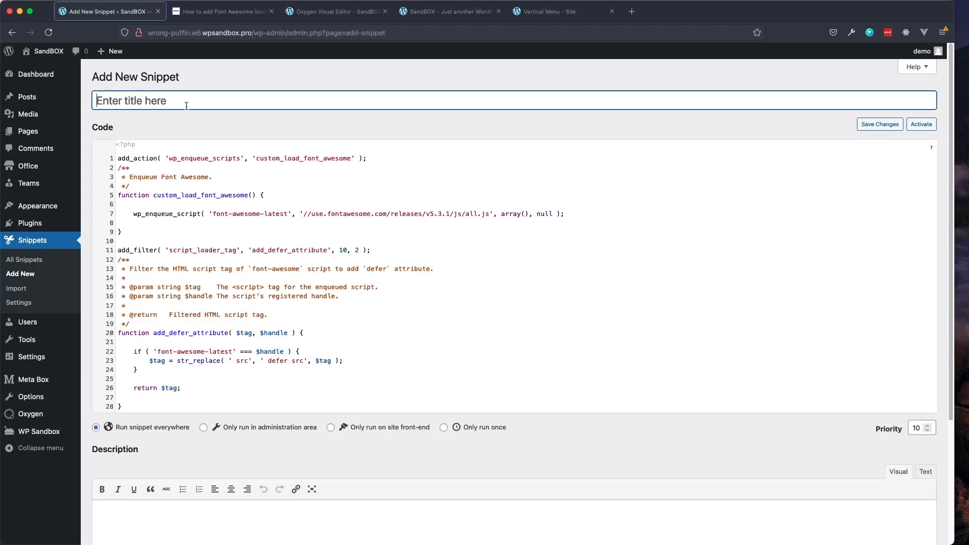
text(Fon)
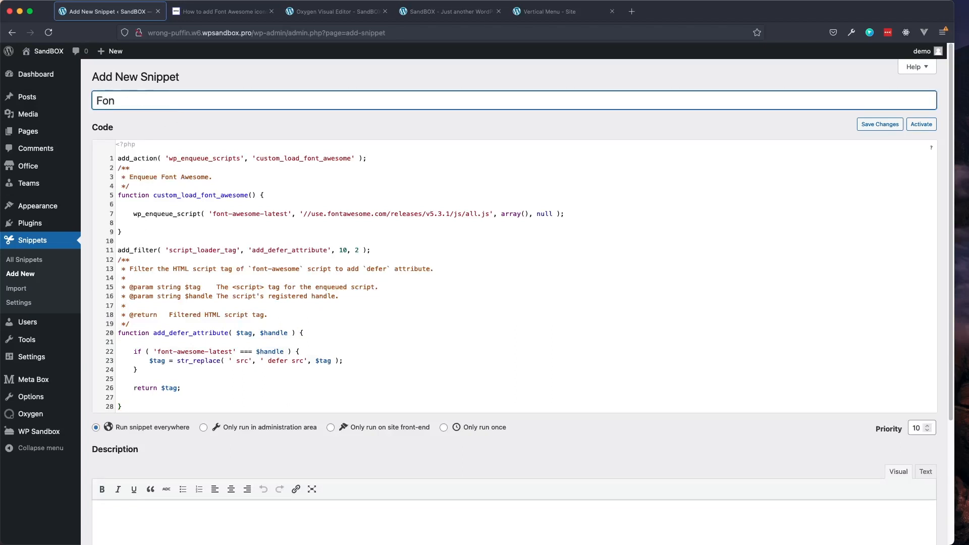
text(t Awesome)
Check the script URL on line 7 of the snippet and open the tutorial's link to the latest Font Awesome version
drag(489, 214, 303, 217)
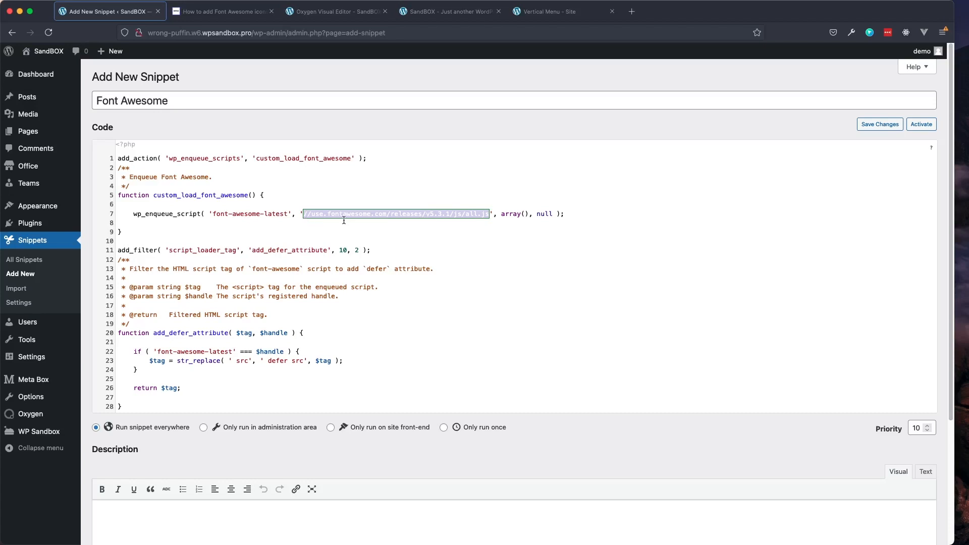
click(404, 220)
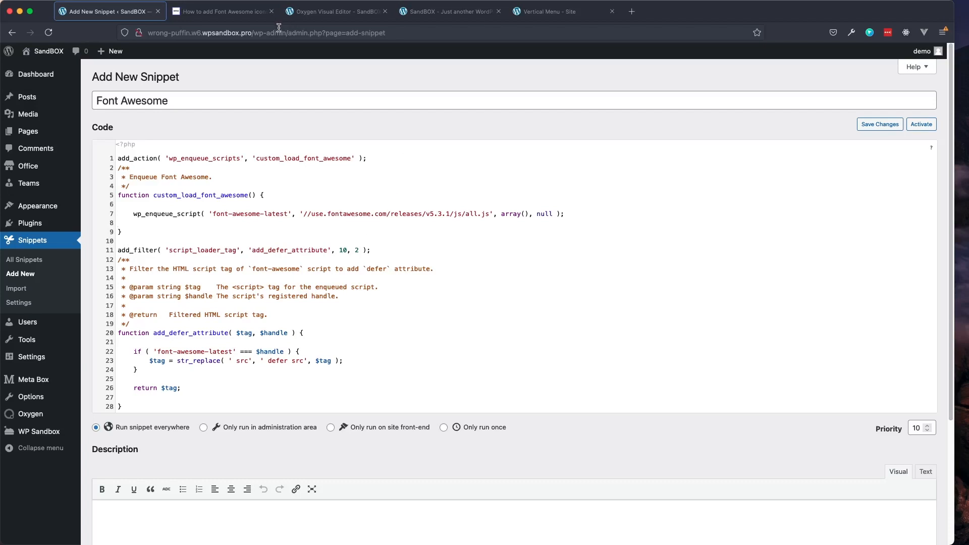
click(231, 12)
click(138, 341)
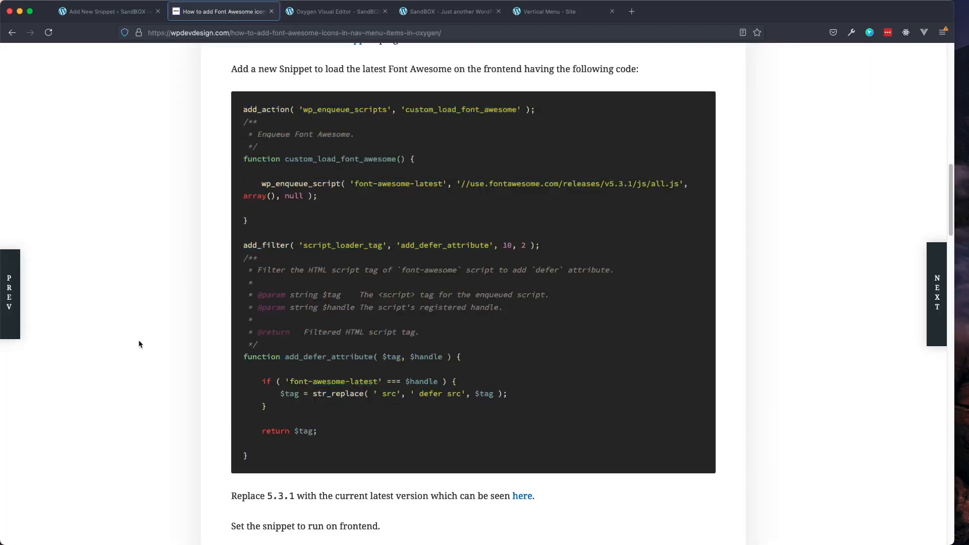
drag(242, 497, 382, 497)
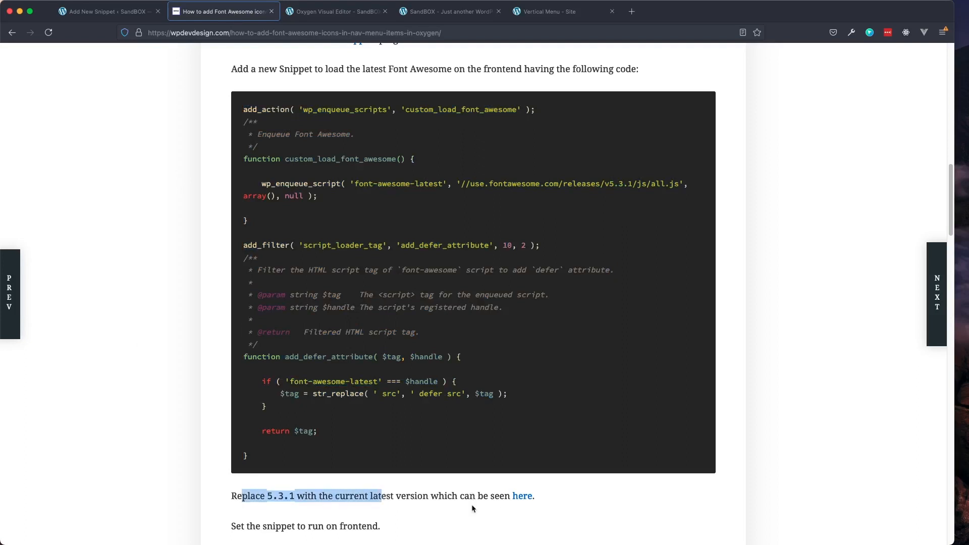
click(504, 507)
click(525, 499)
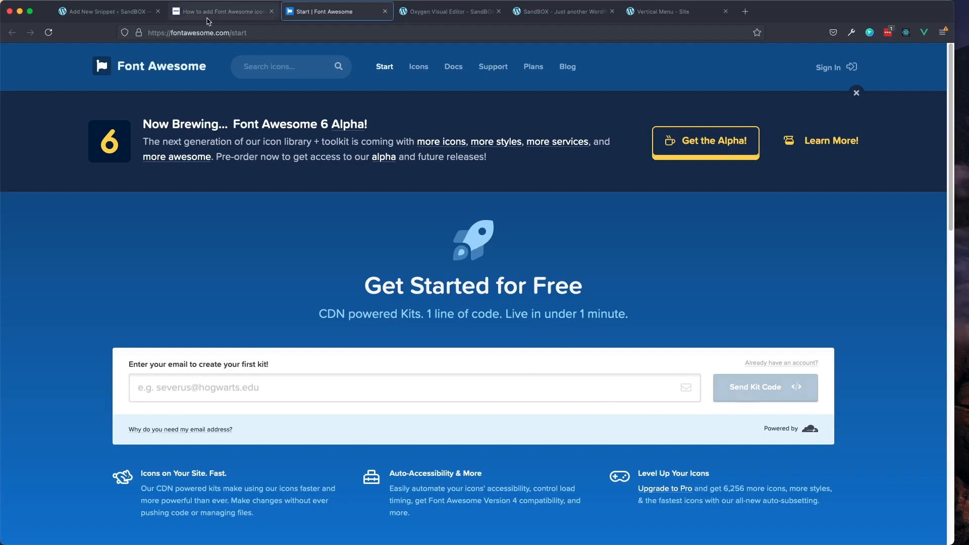
Return to the new Font Awesome snippet, recheck its script URL on line 7, and save and activate the snippet
click(94, 13)
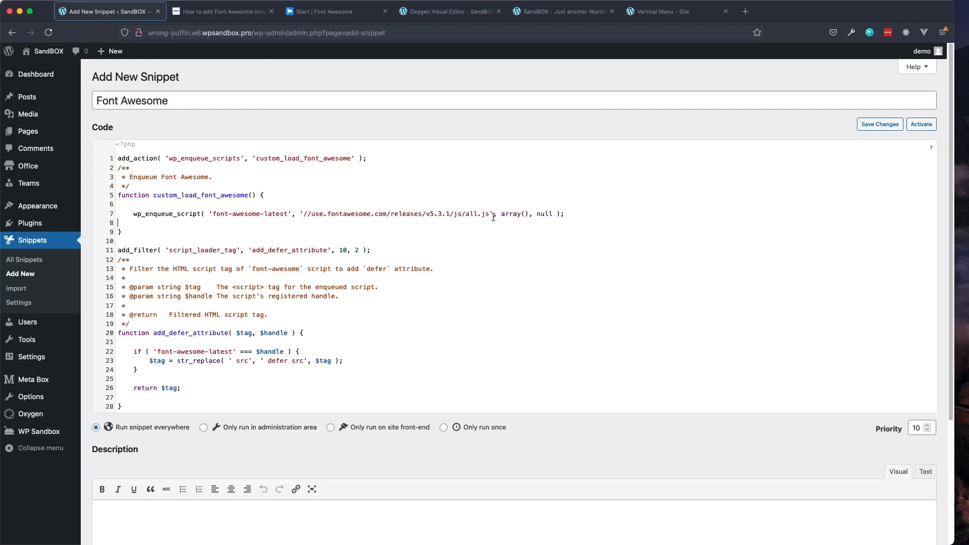
drag(487, 216, 304, 216)
click(305, 223)
drag(489, 215, 304, 215)
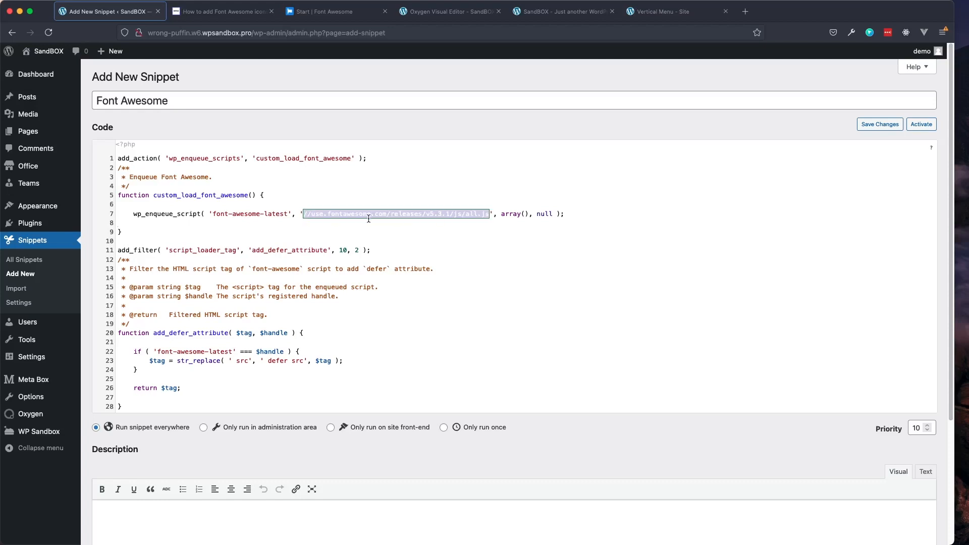
click(309, 211)
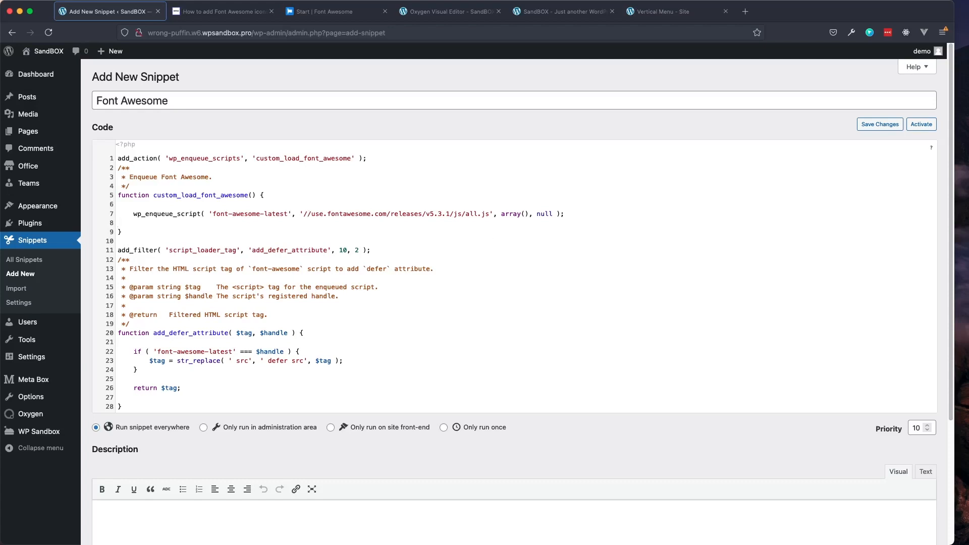
scroll(144, 437, down, 5)
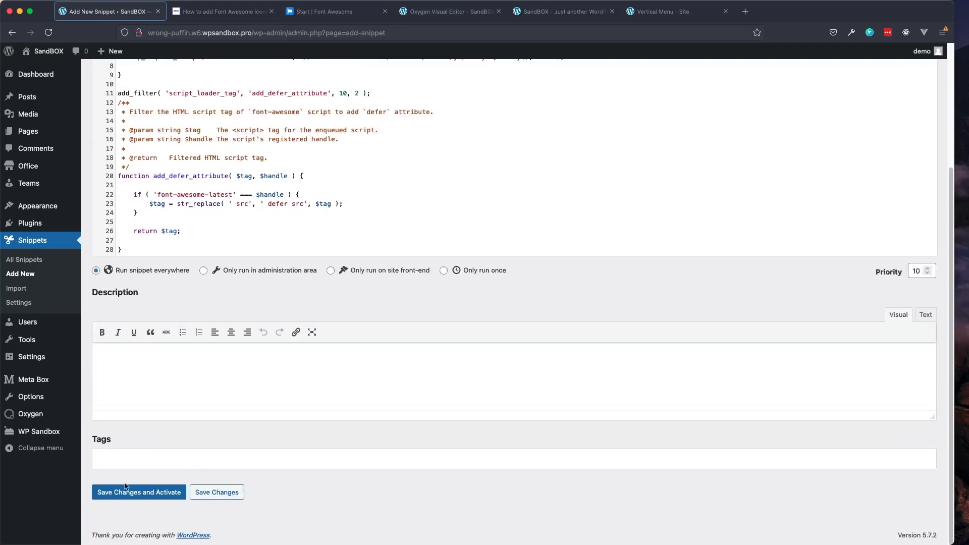
scroll(267, 457, up, 5)
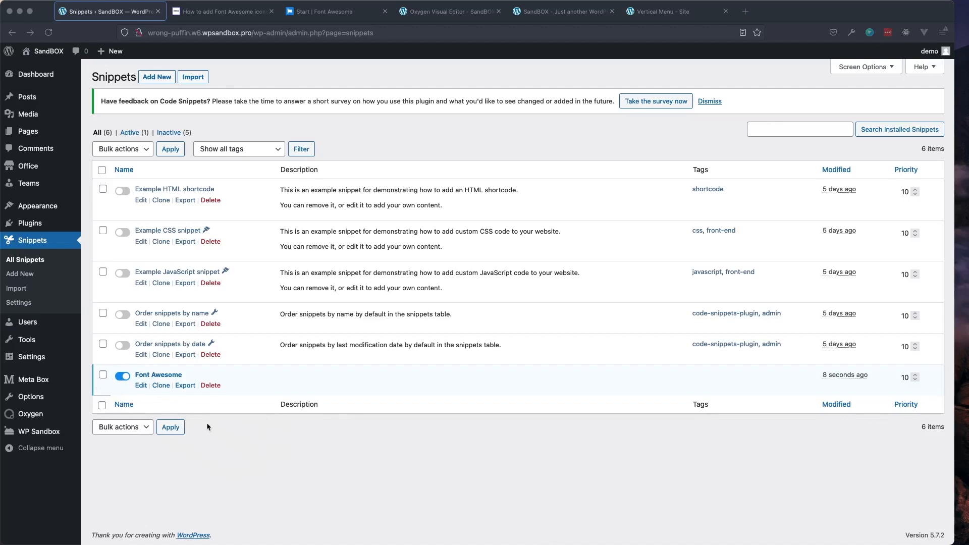
Switch to the Oxygen editor, reload it, and select the Speed card's div (#115) in the Service Features section
click(442, 16)
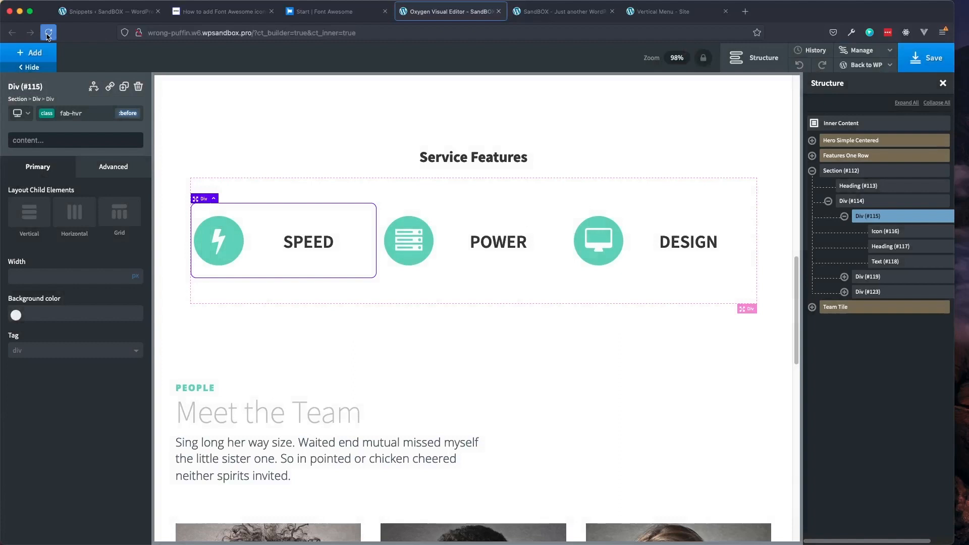
click(48, 33)
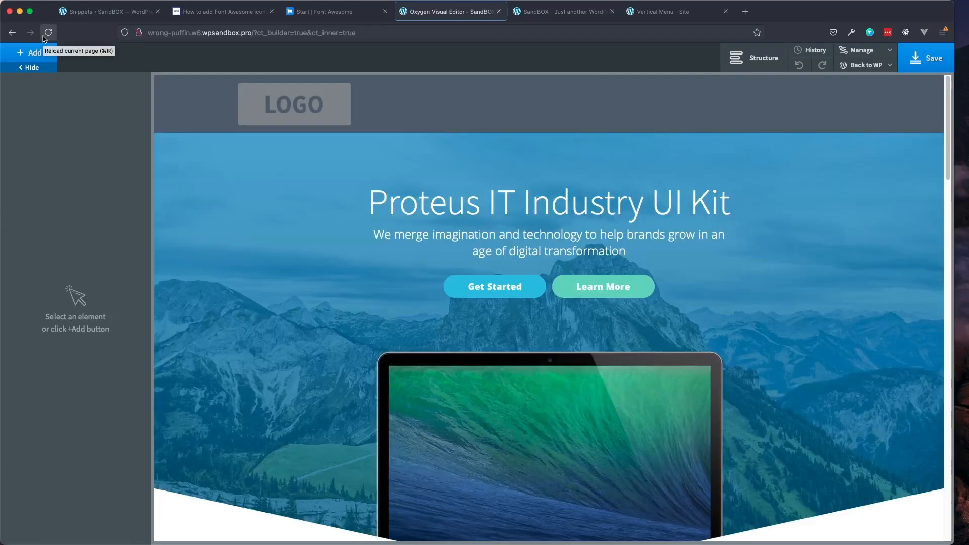
scroll(300, 256, down, 3)
scroll(299, 256, down, 6)
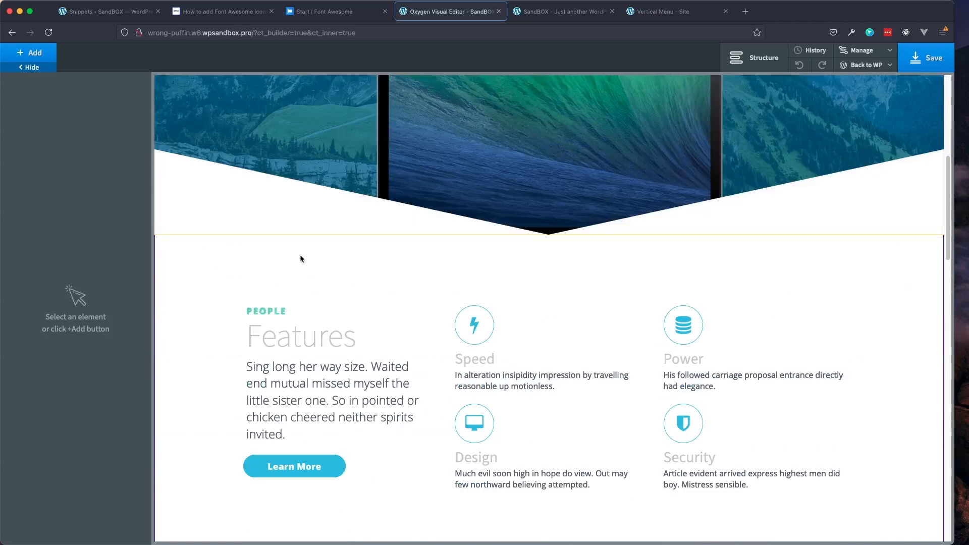
scroll(300, 257, down, 5)
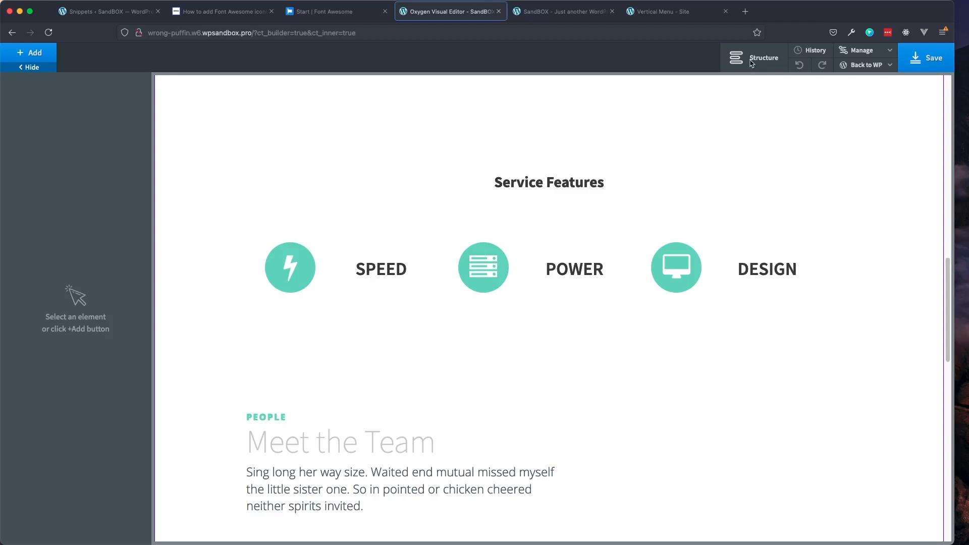
click(754, 57)
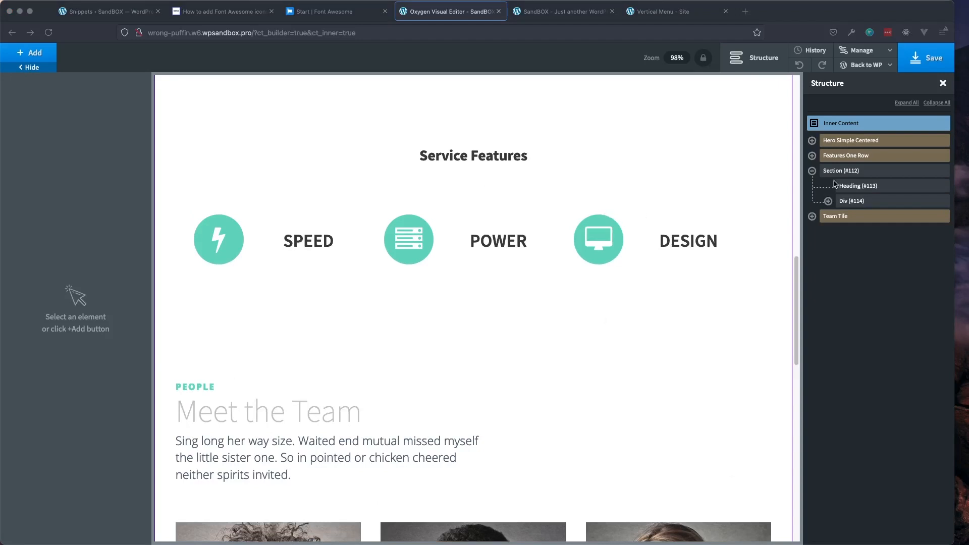
click(828, 203)
click(828, 201)
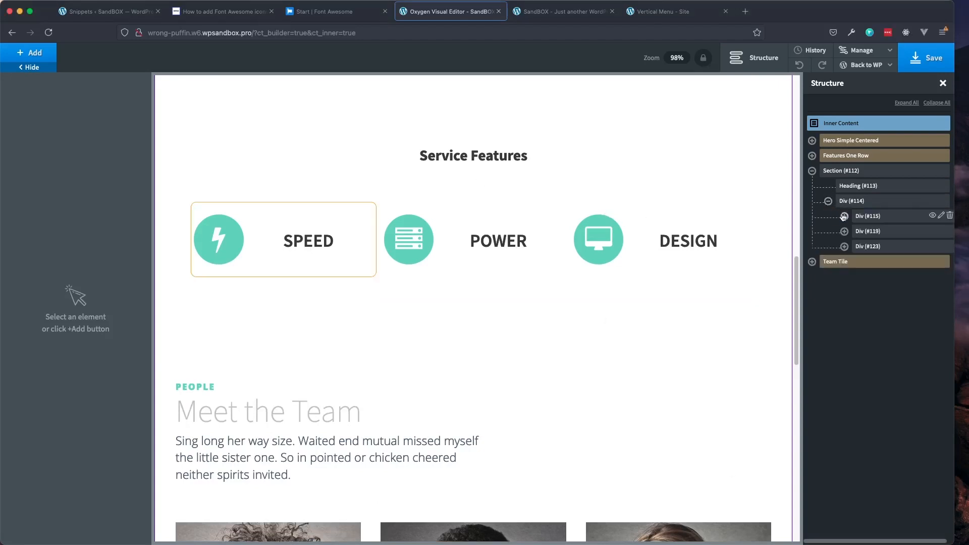
click(876, 222)
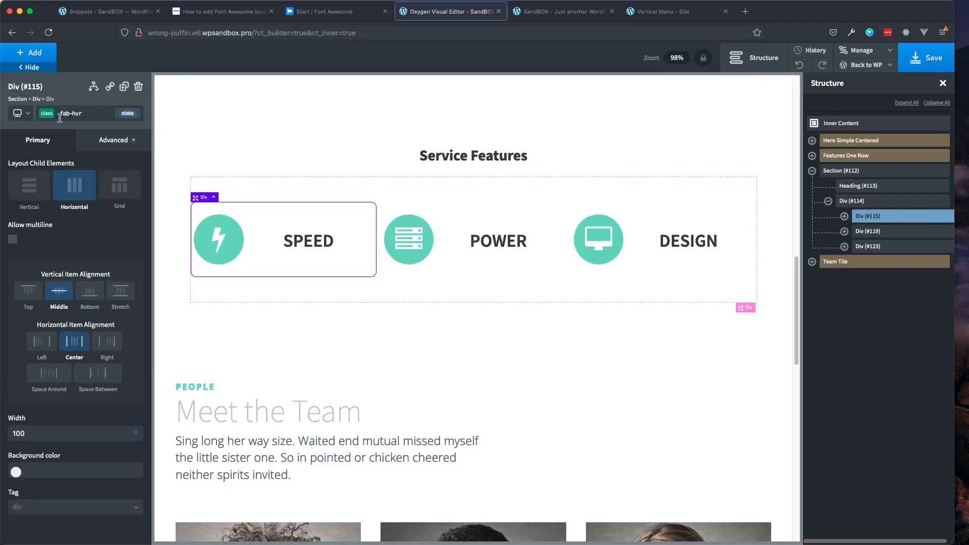
Set the content of the fab-hvr class's :before state to the icon code \f05a
click(128, 115)
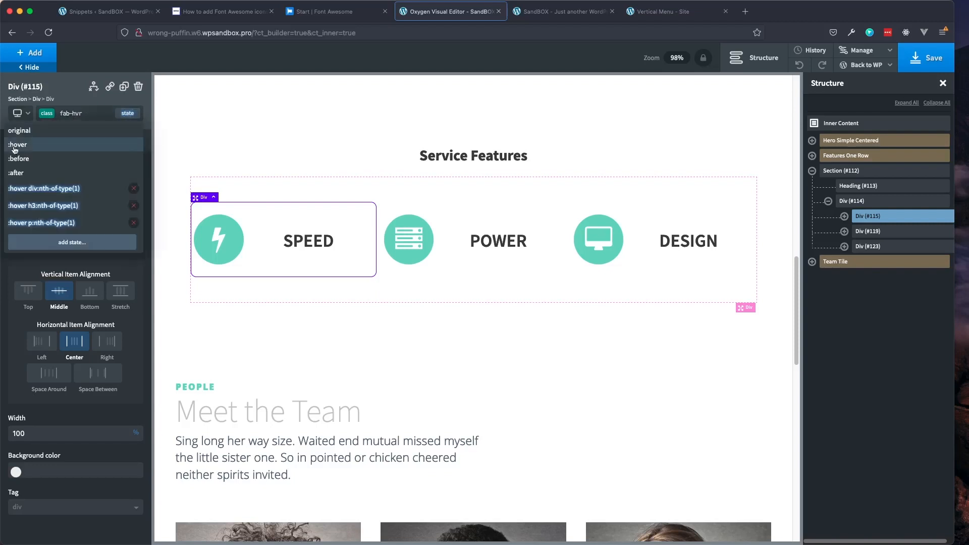
click(35, 160)
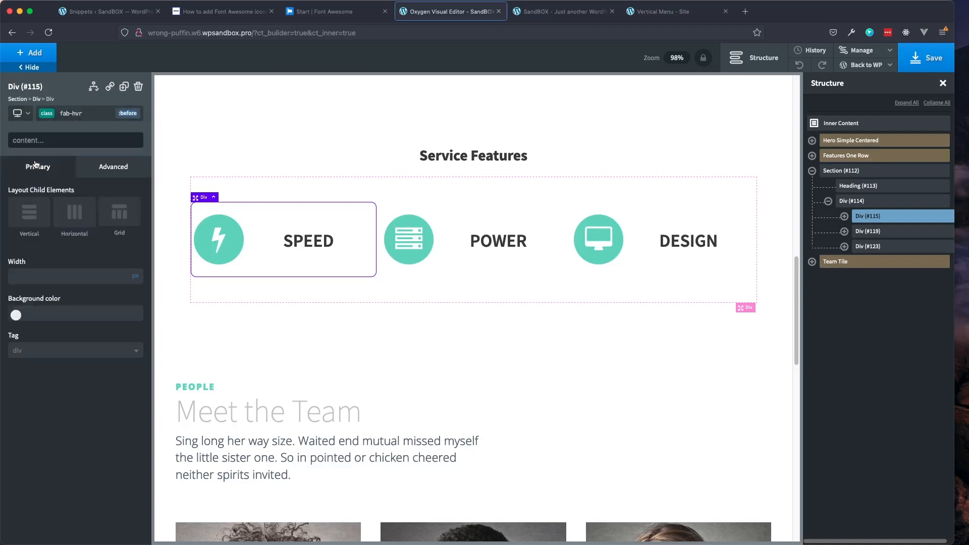
click(50, 142)
text(\)
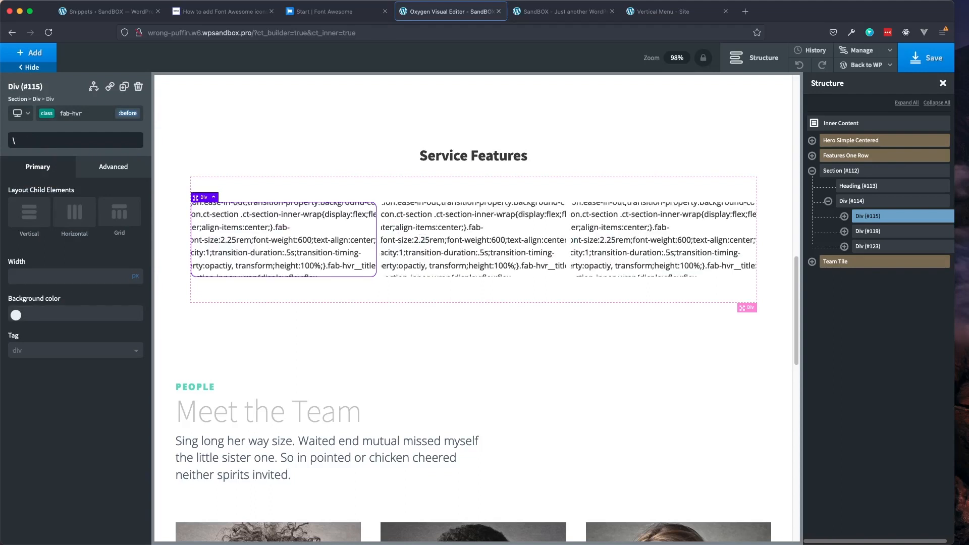
text(f)
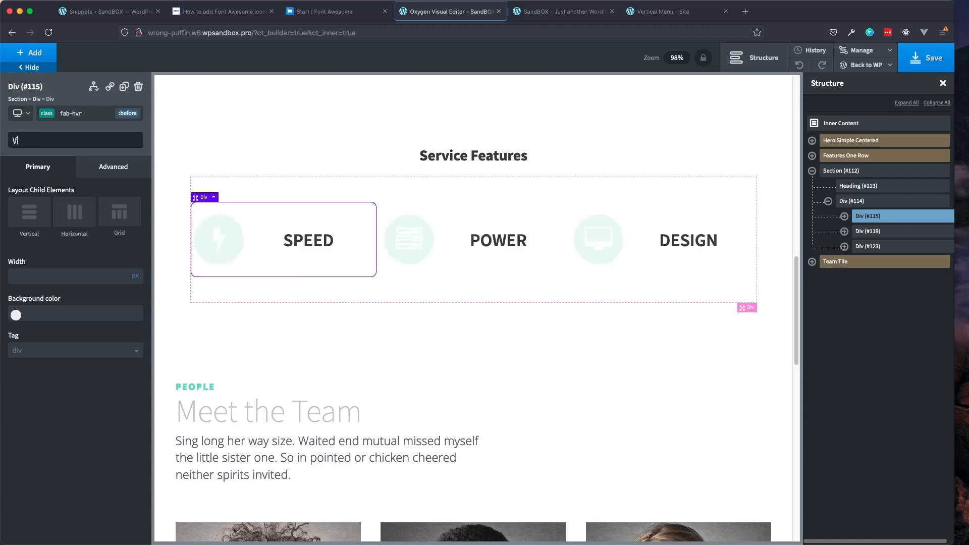
text(0)
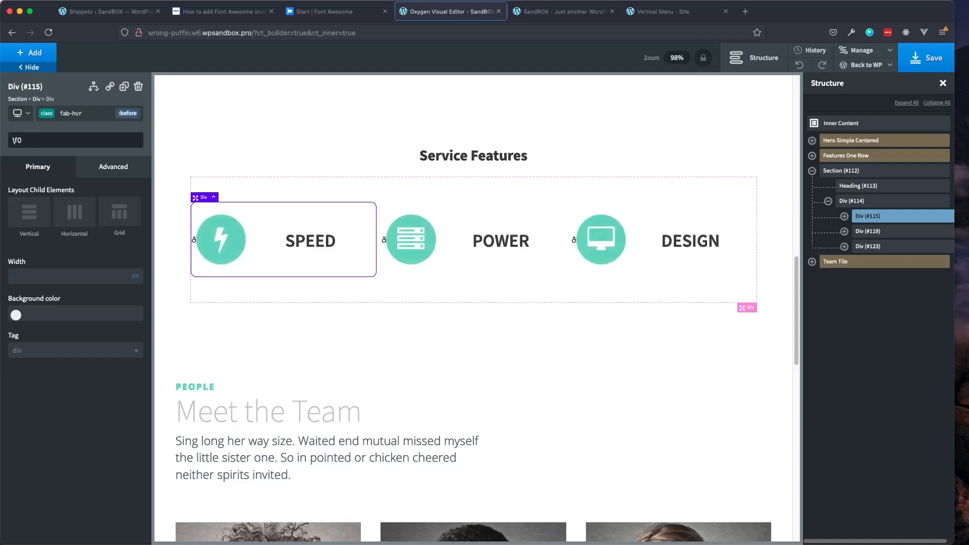
text(5a)
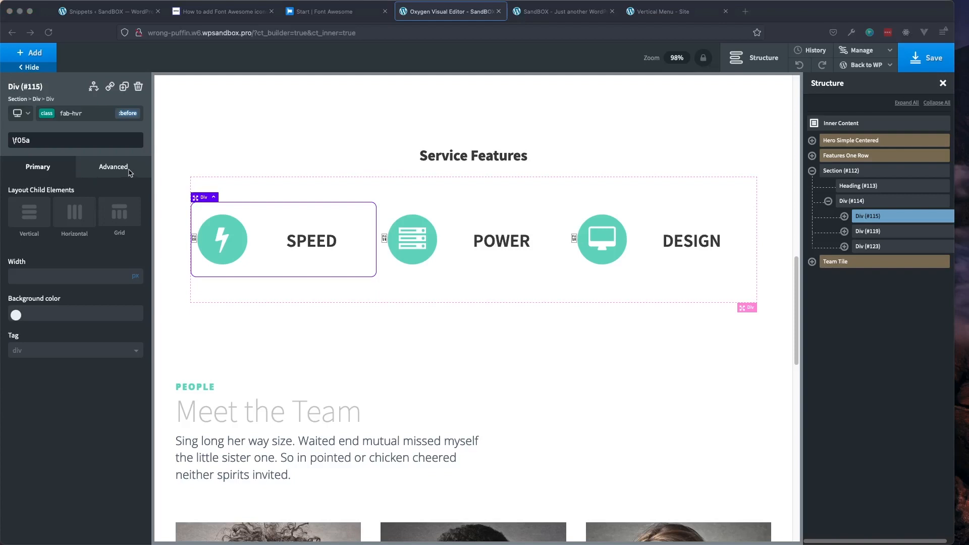
Add the custom CSS "font-family: FontAwesome;" to the fab-hvr :before state and collapse the code editor
click(112, 171)
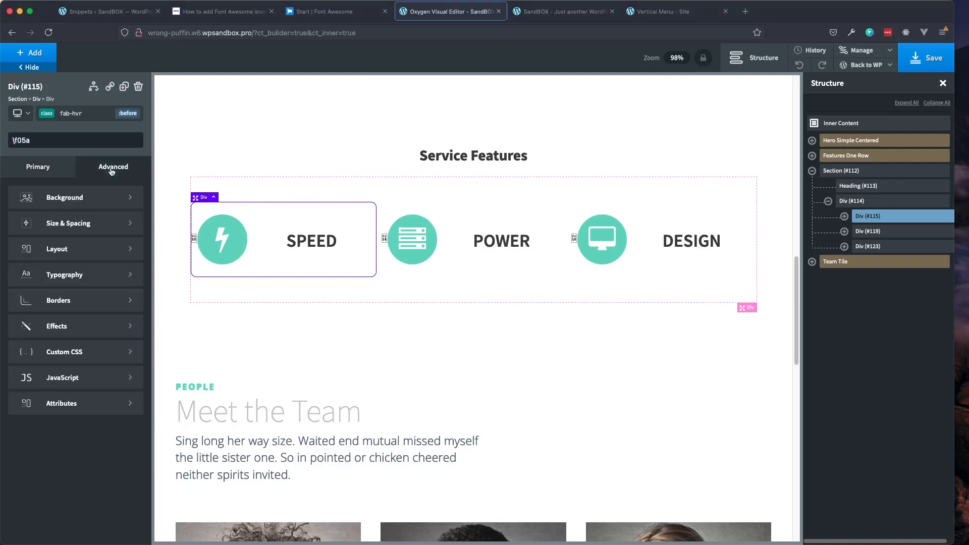
click(52, 353)
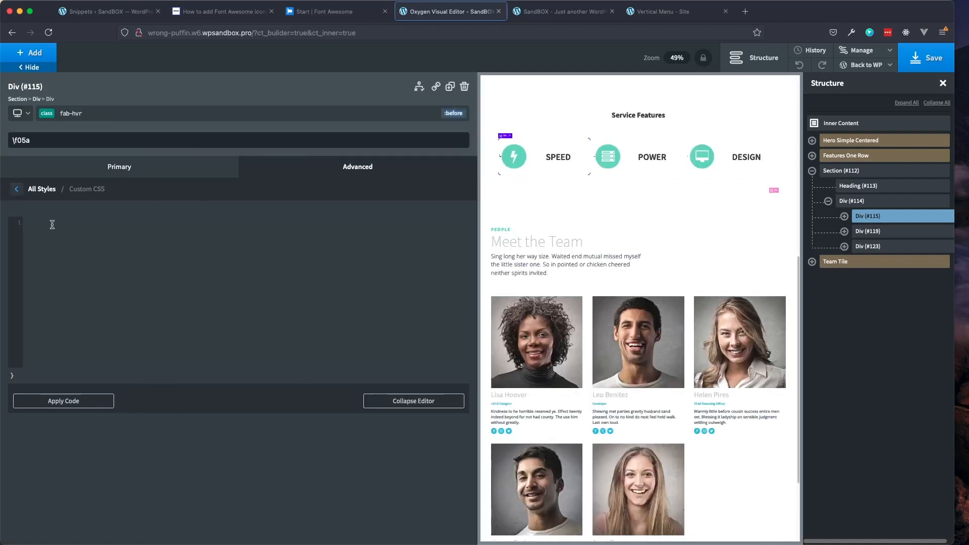
text(font-family: FontAwesome;)
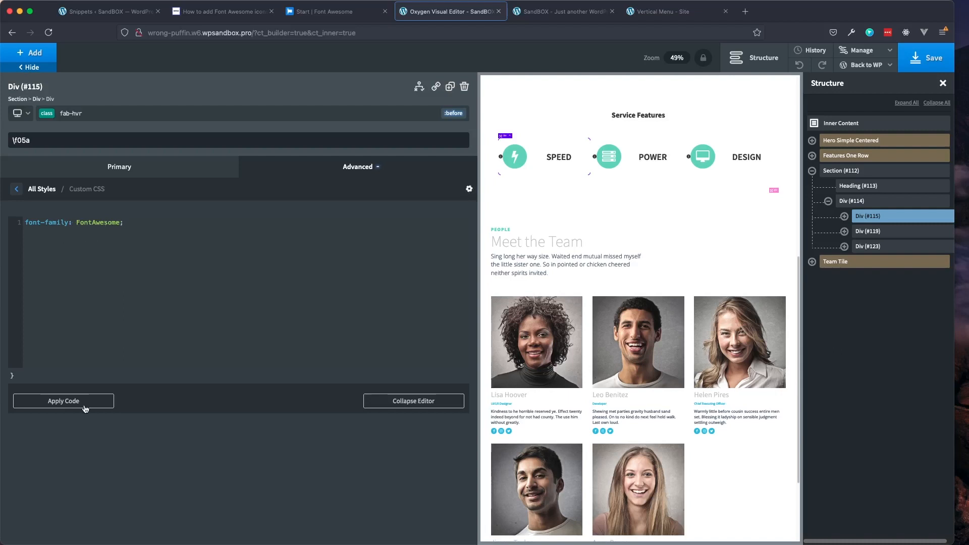
click(380, 406)
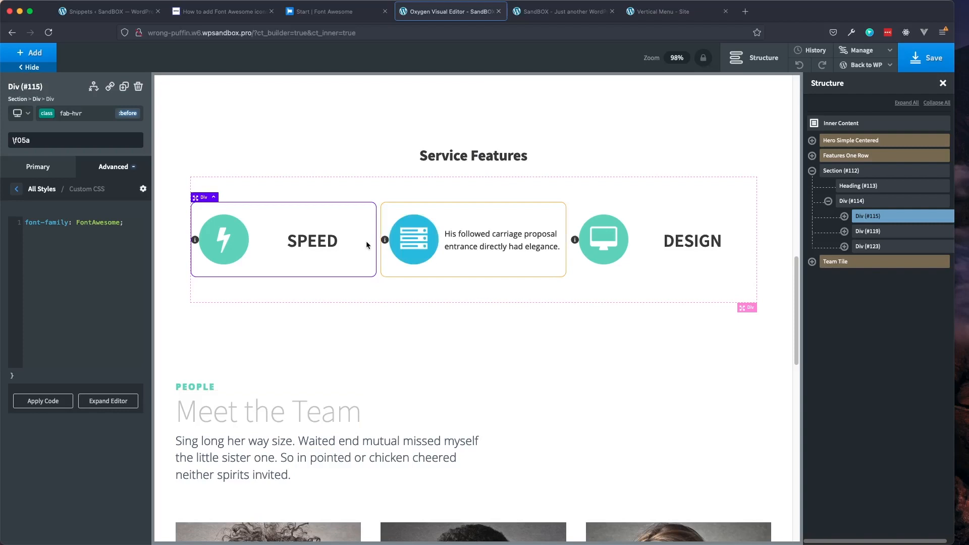
Set the :before info icon's font size to 25 px and its colour to the proteus Denim swatch
click(17, 191)
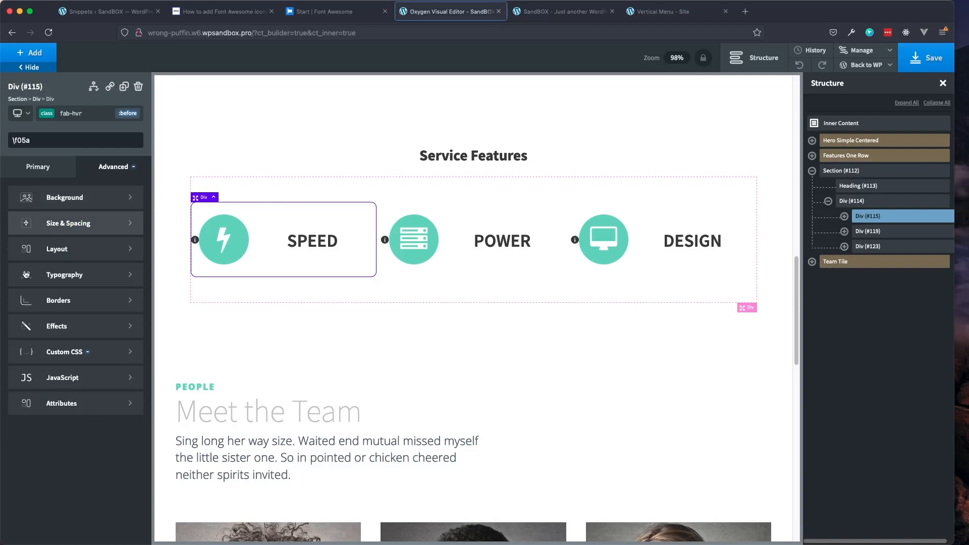
click(82, 277)
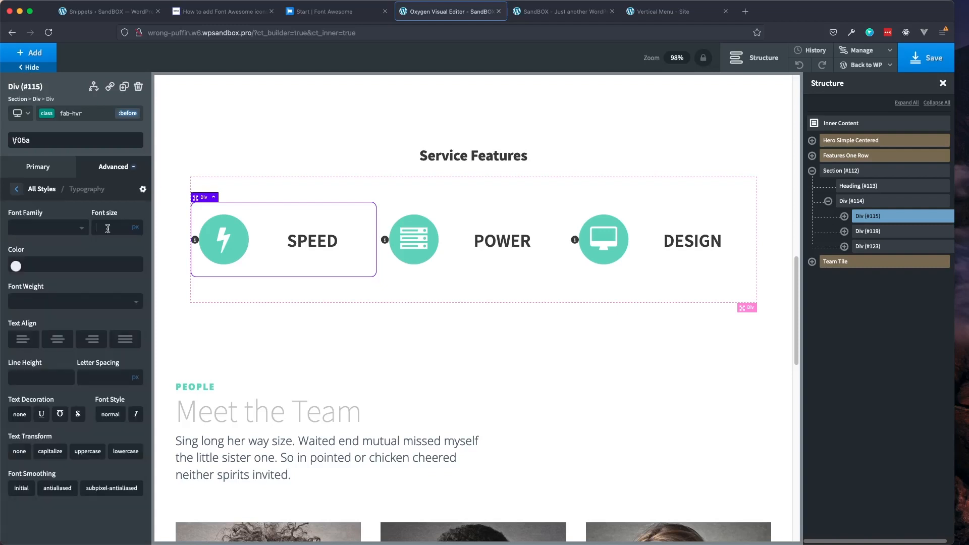
text(2)
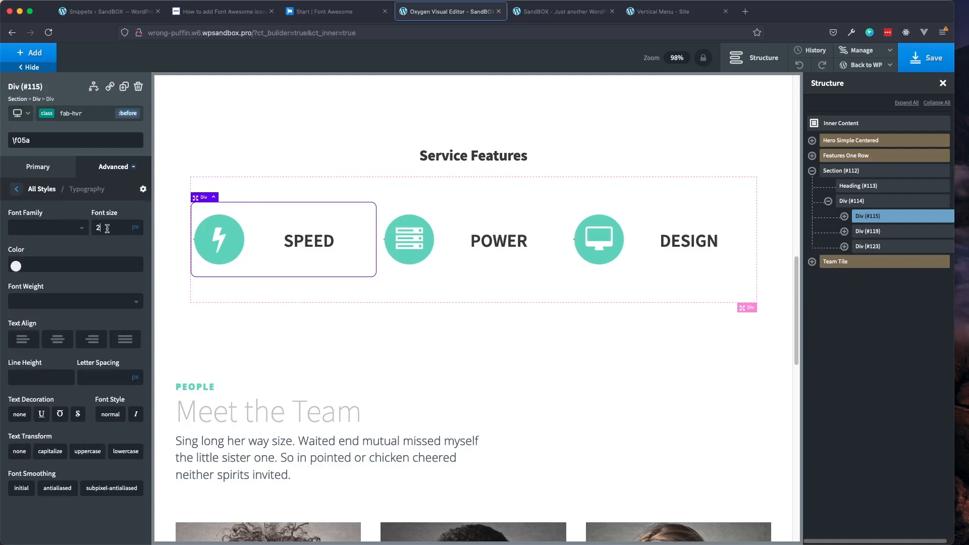
text(5)
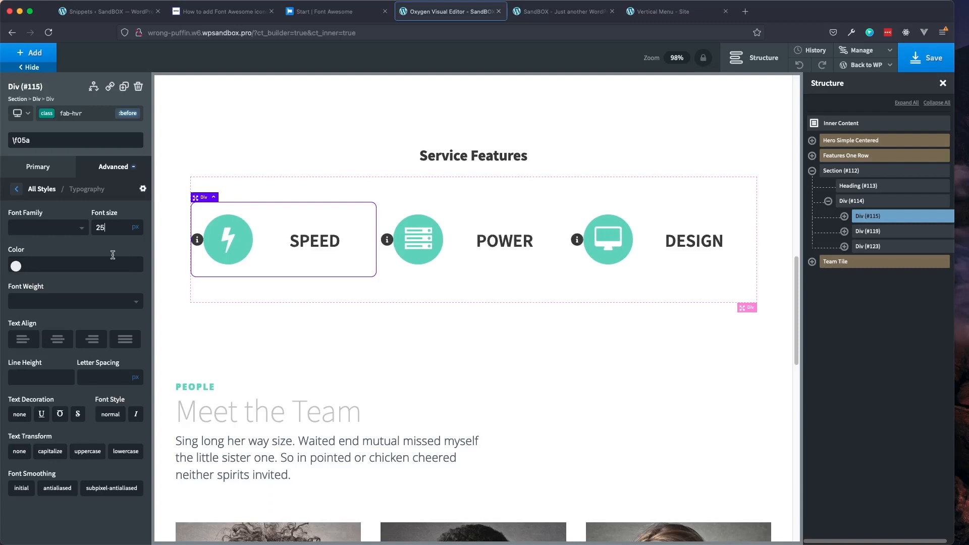
click(16, 266)
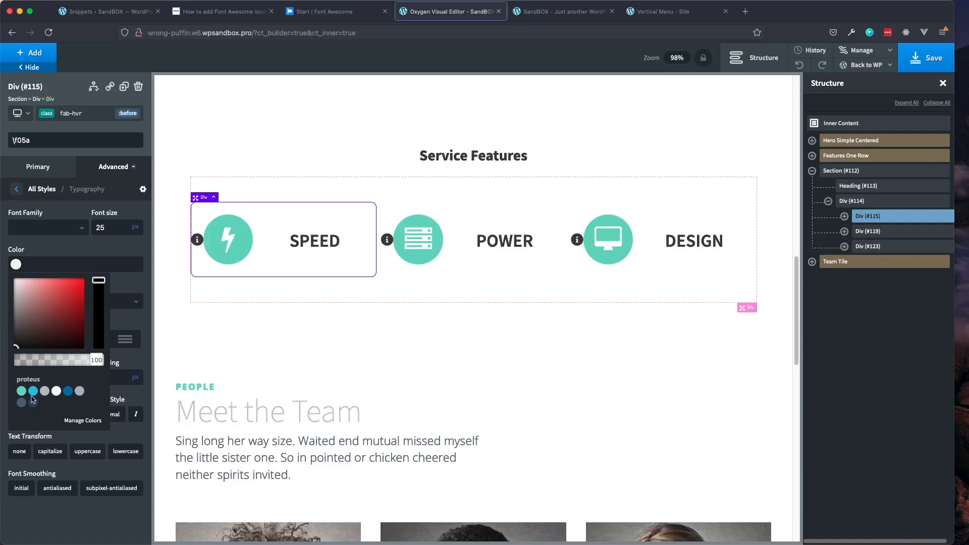
click(67, 393)
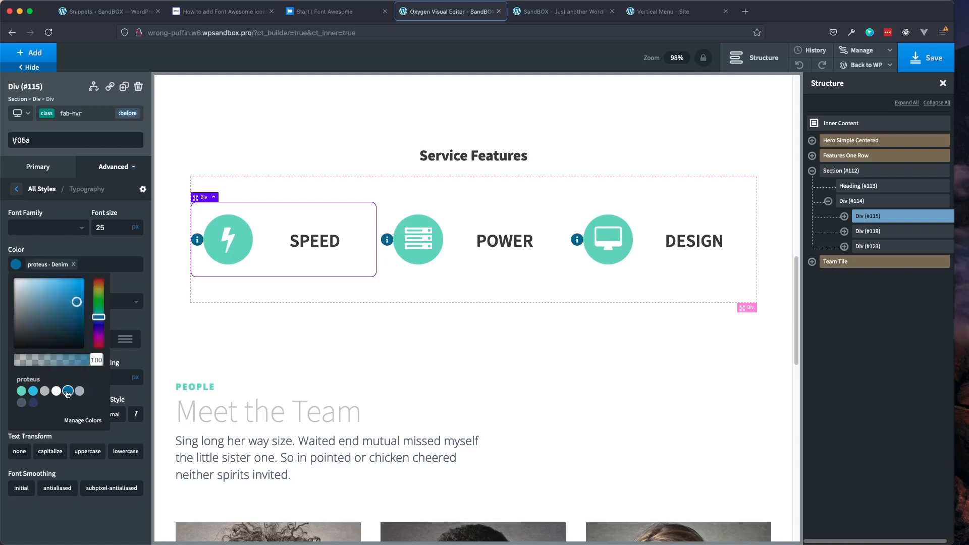
click(97, 255)
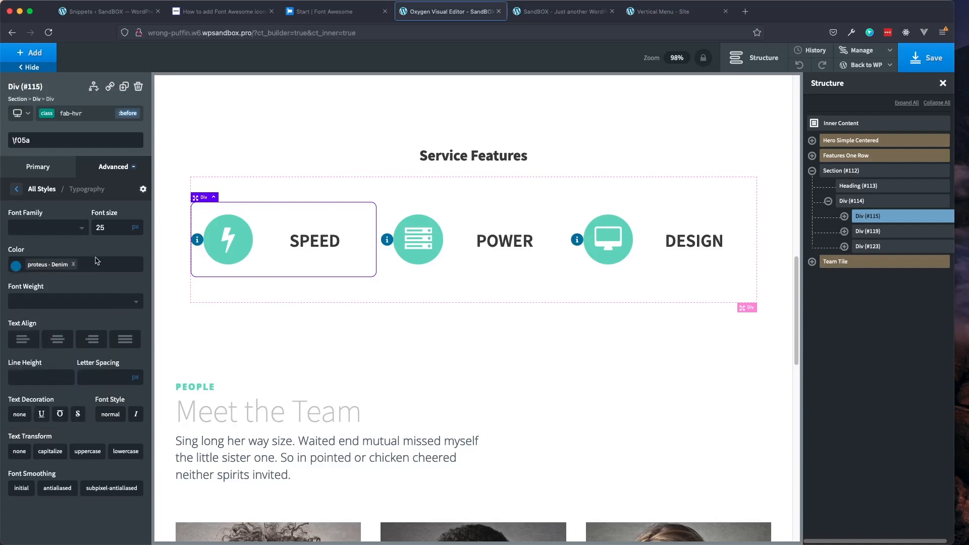
Position the :before info icon absolutely, with a top offset of 0 px and a right offset of 5 px
click(17, 191)
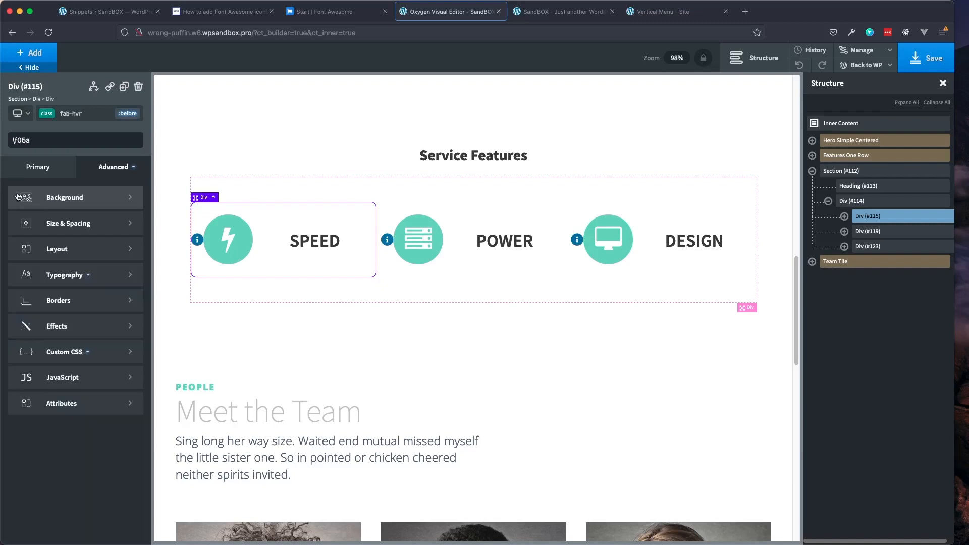
click(76, 255)
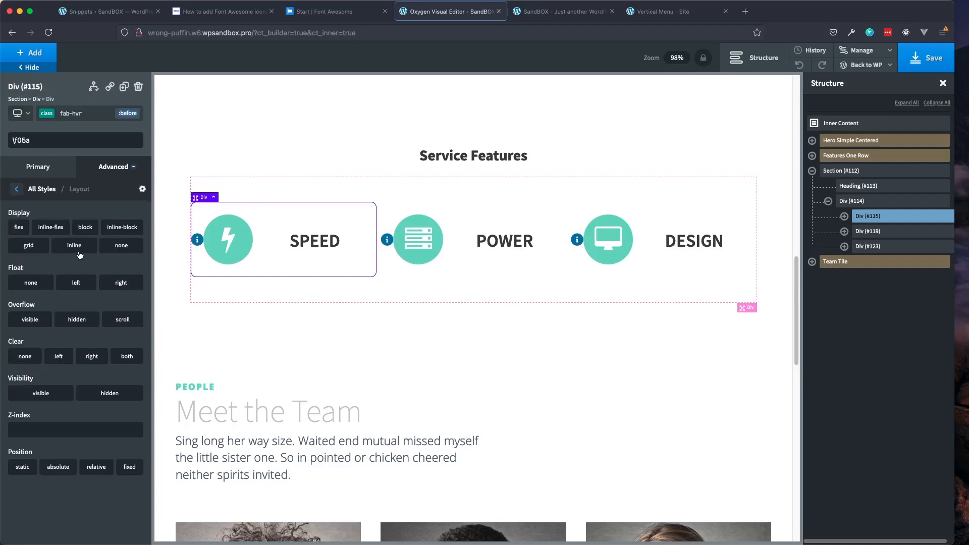
click(58, 470)
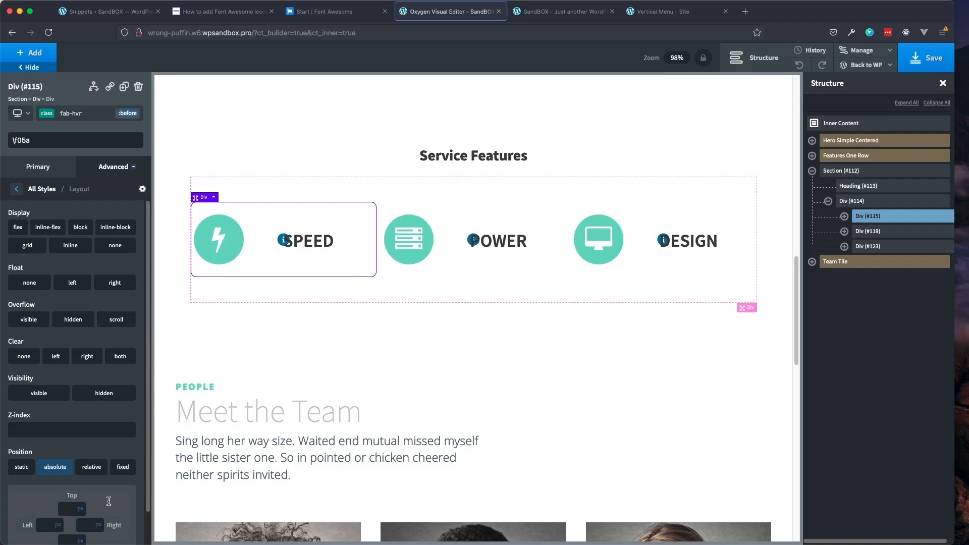
text(0)
click(83, 525)
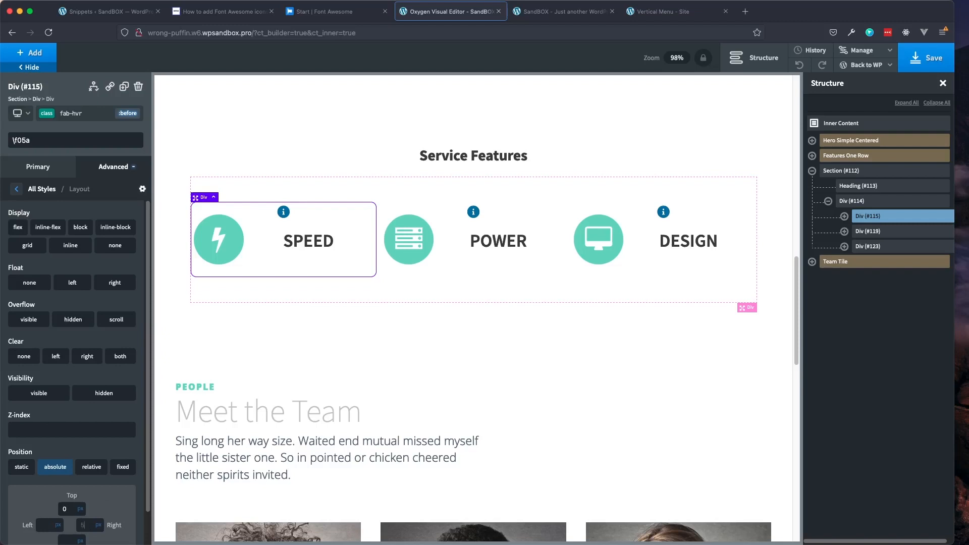
text(5)
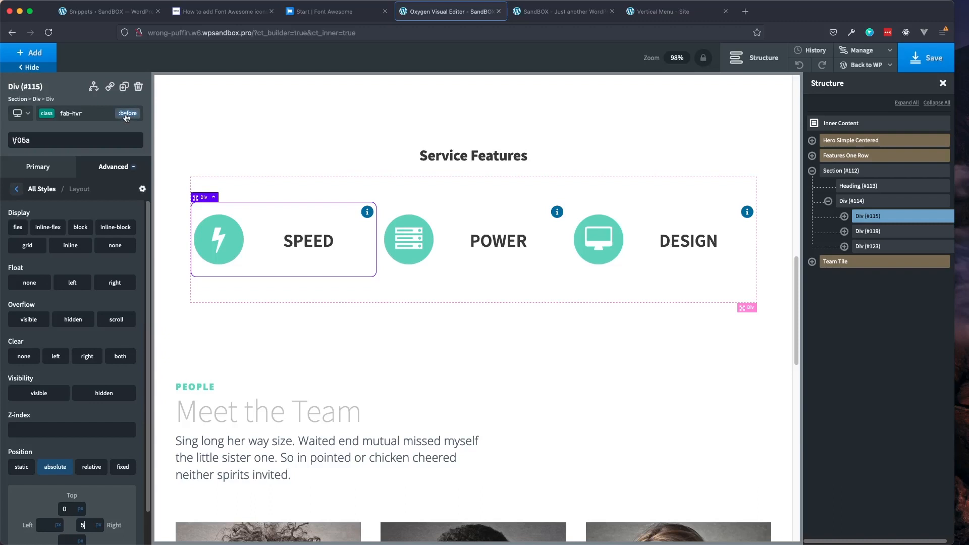
Add an inset box shadow coloured rgba(0,0,0,.25) to the original state of the fab-hvr class
click(127, 113)
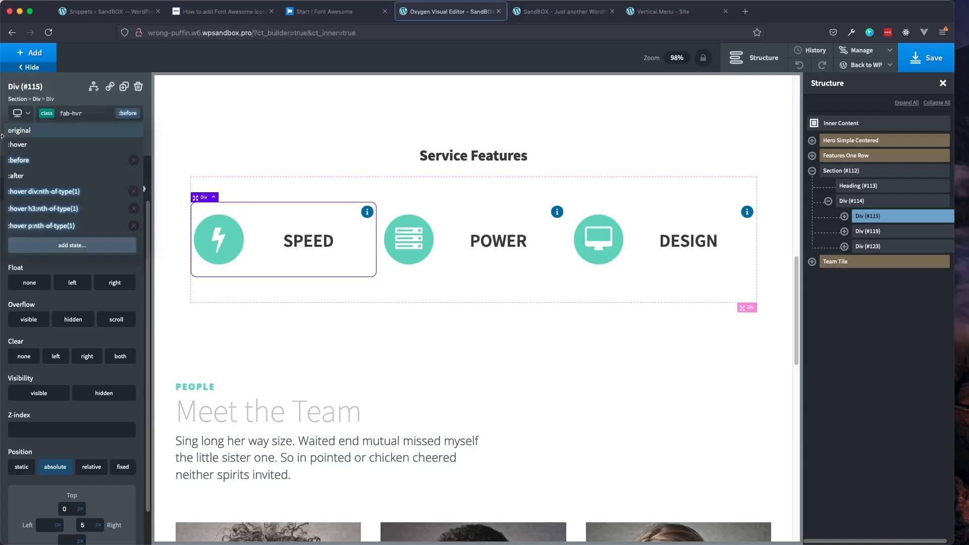
click(31, 137)
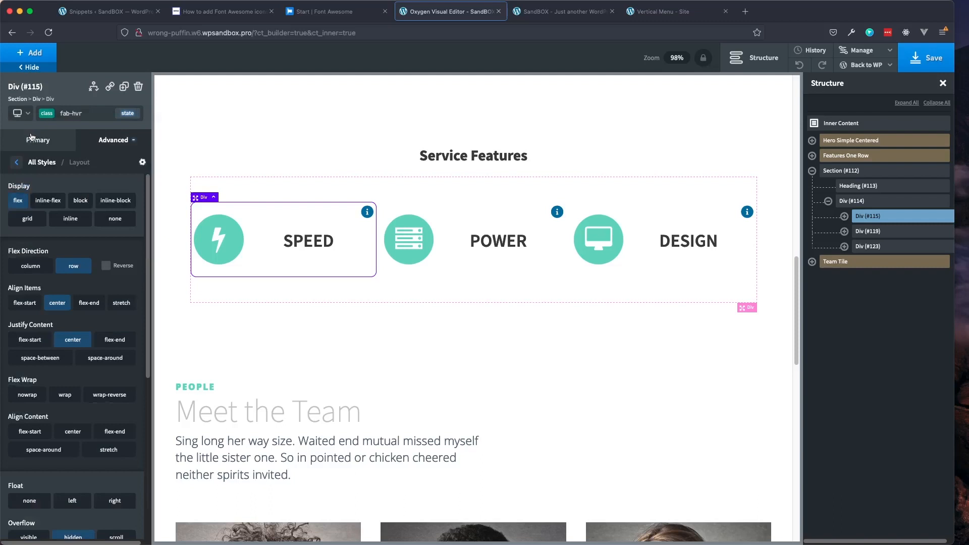
click(14, 162)
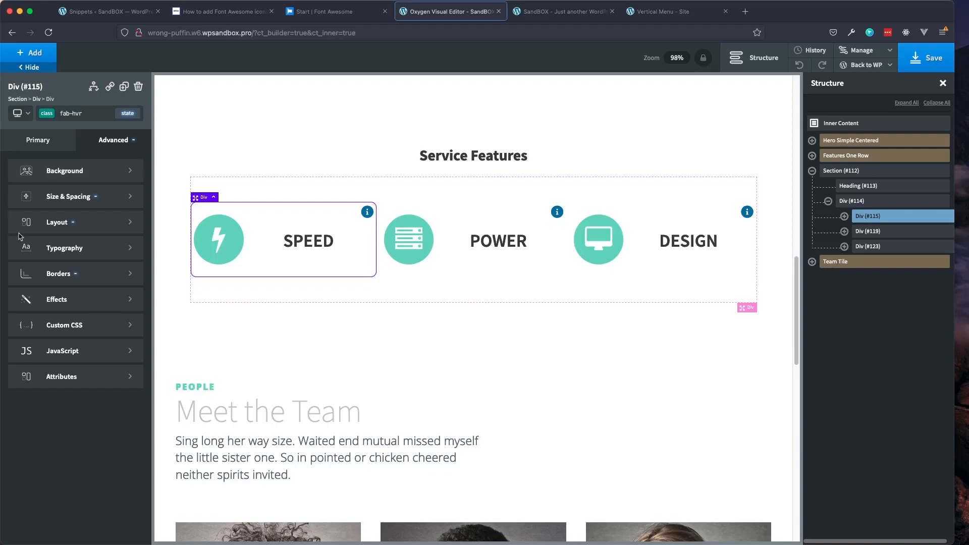
click(70, 301)
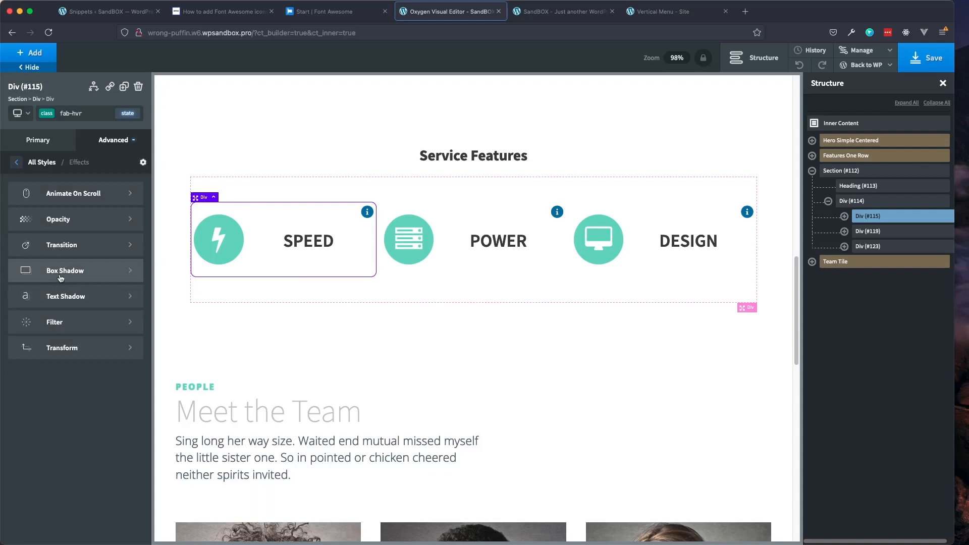
click(60, 277)
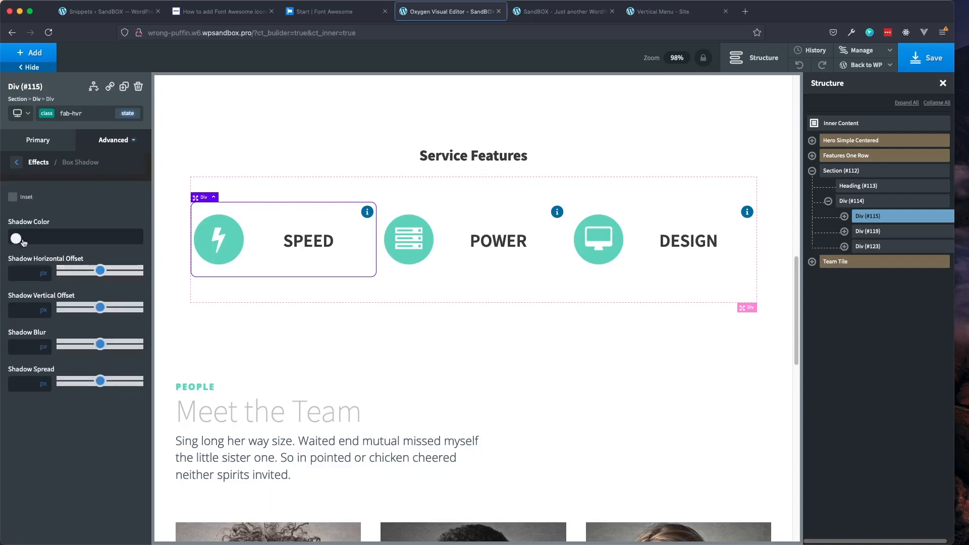
click(19, 239)
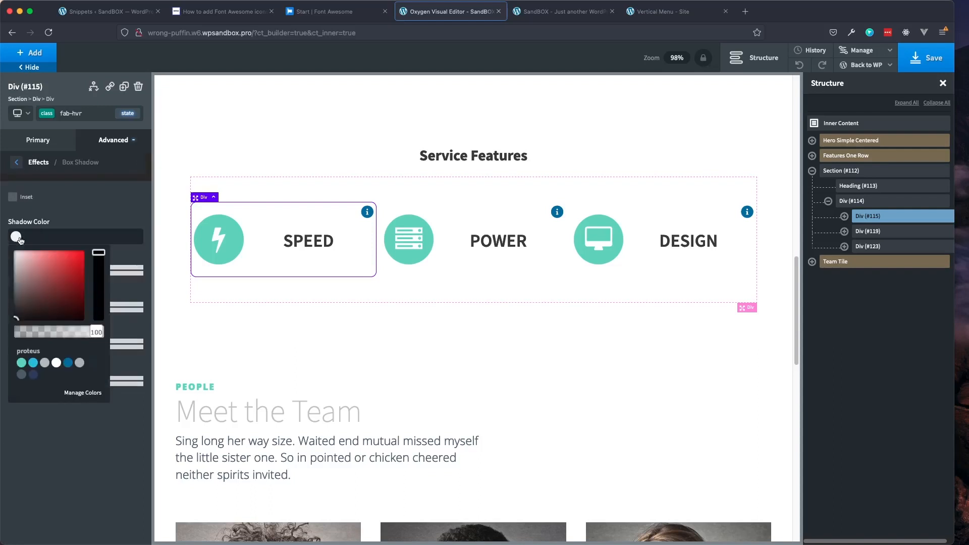
click(74, 201)
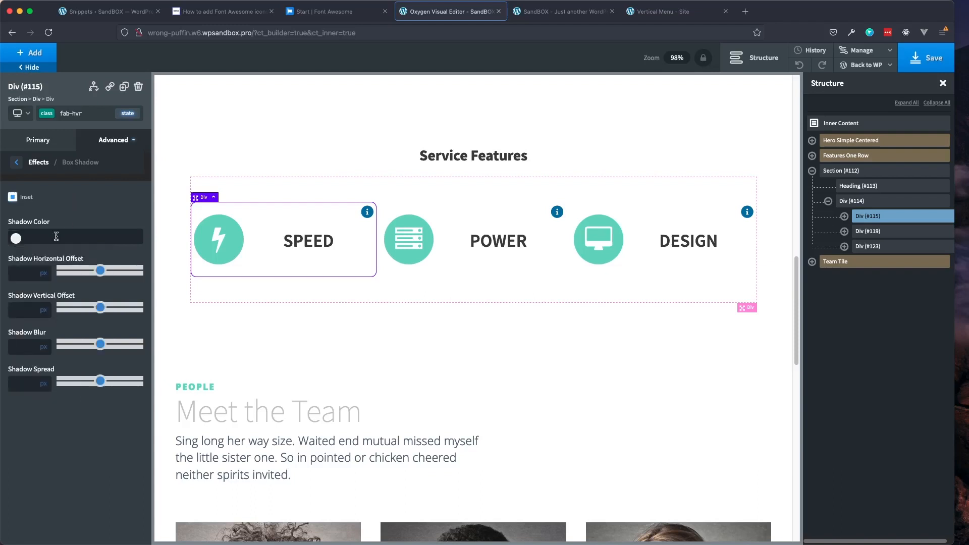
click(54, 239)
text(rgba()
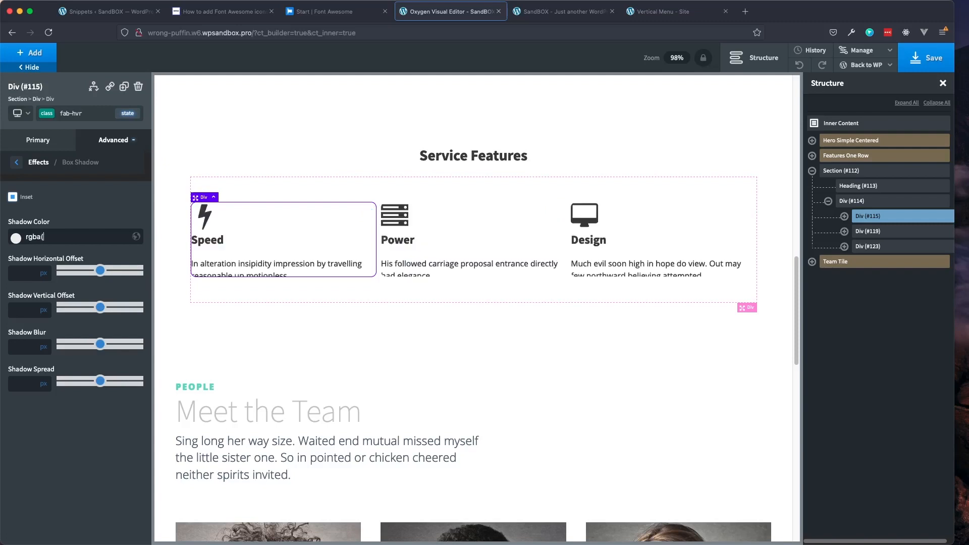
text(0,0,0)
text(,.25))
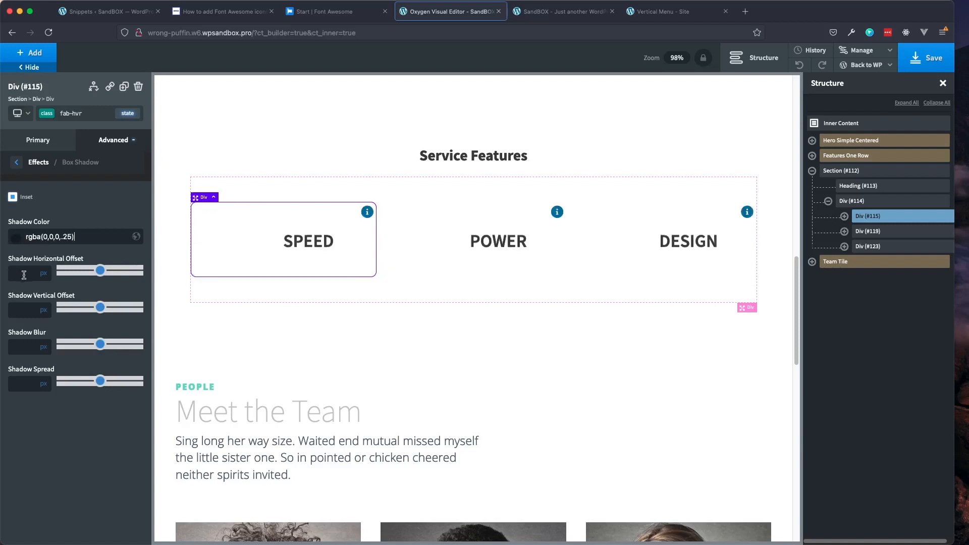
Set the box shadow's horizontal and vertical offsets to 1 px, blur to 4 px and spread to 1 px, and turn off Inset
click(24, 275)
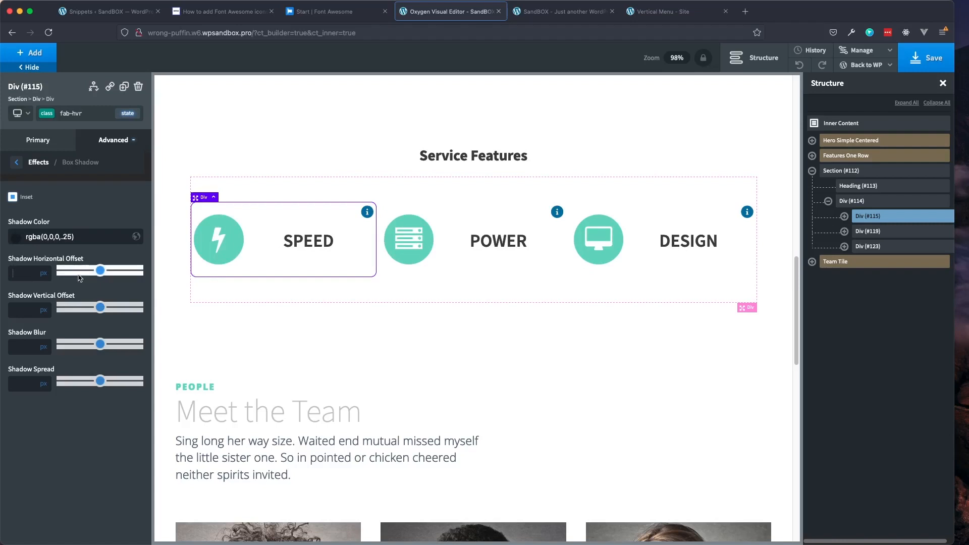
text(1)
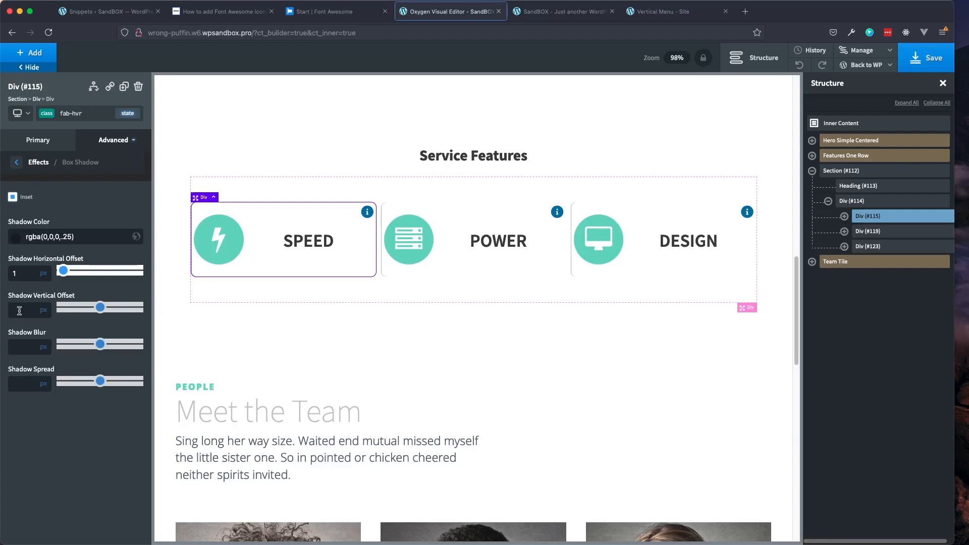
click(19, 310)
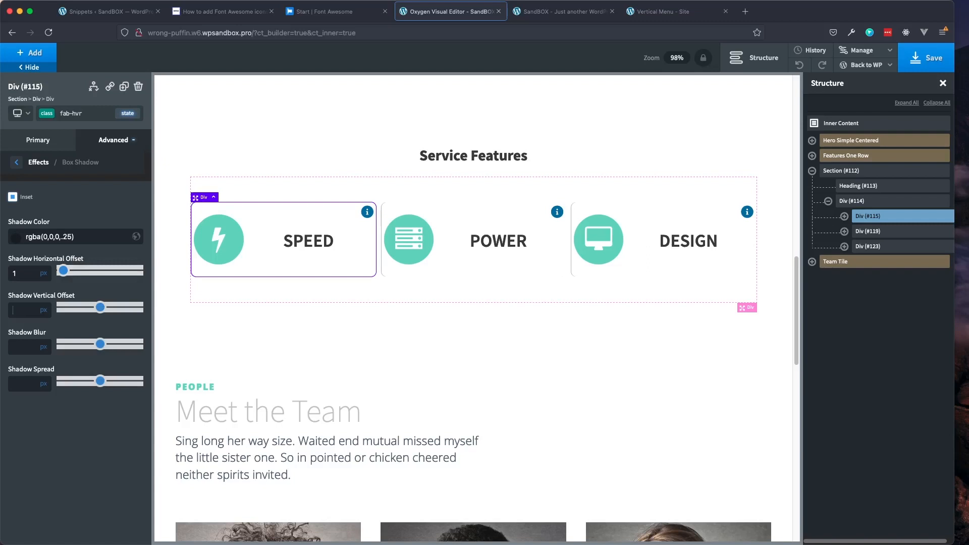
click(23, 347)
click(27, 383)
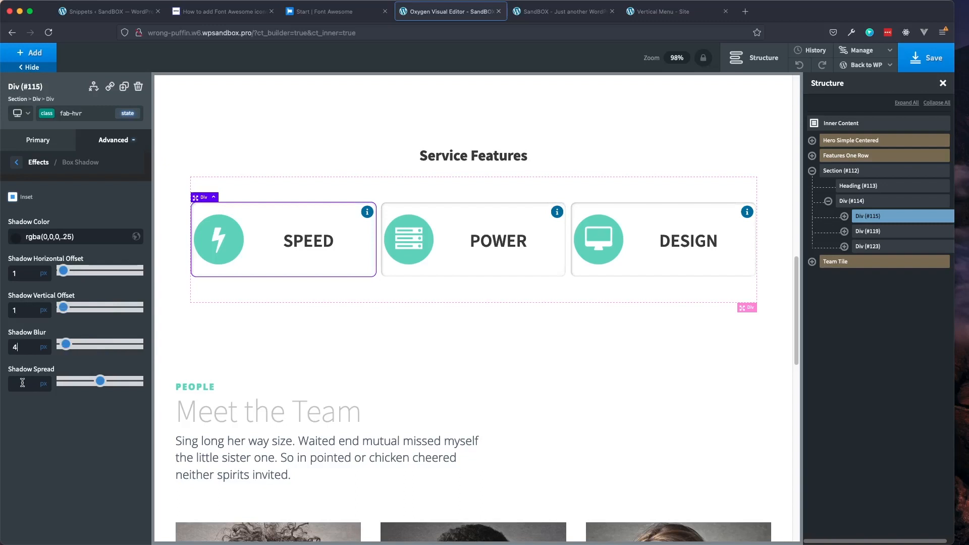
text(1)
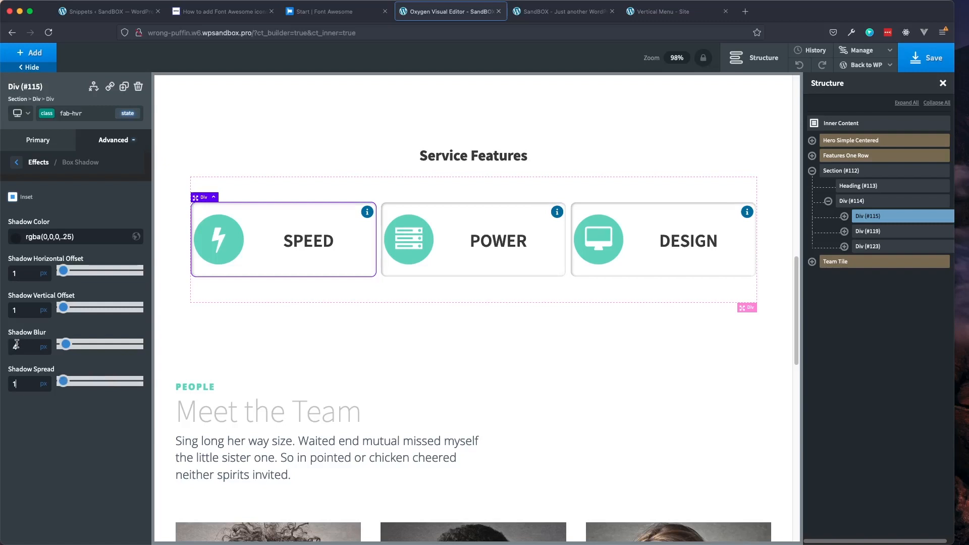
click(13, 199)
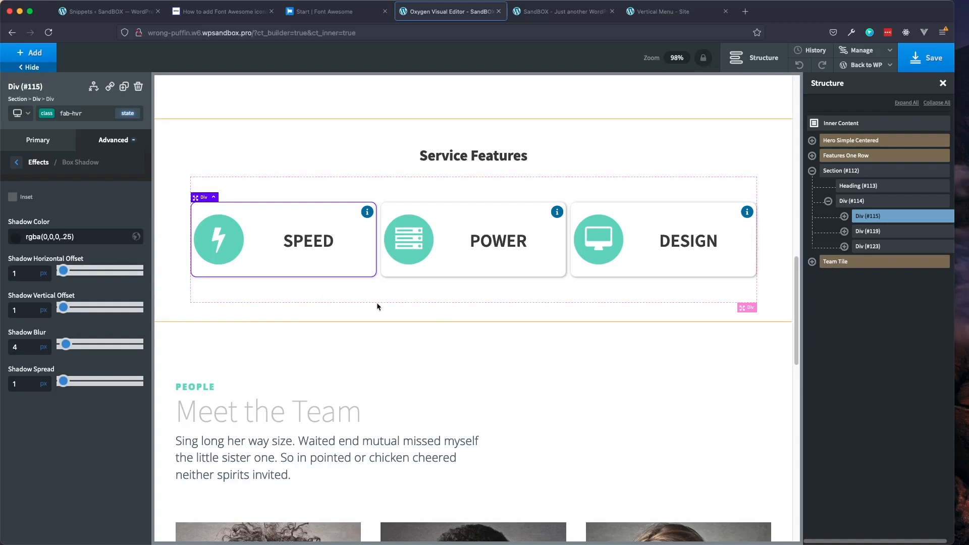
mouse_move(316, 222)
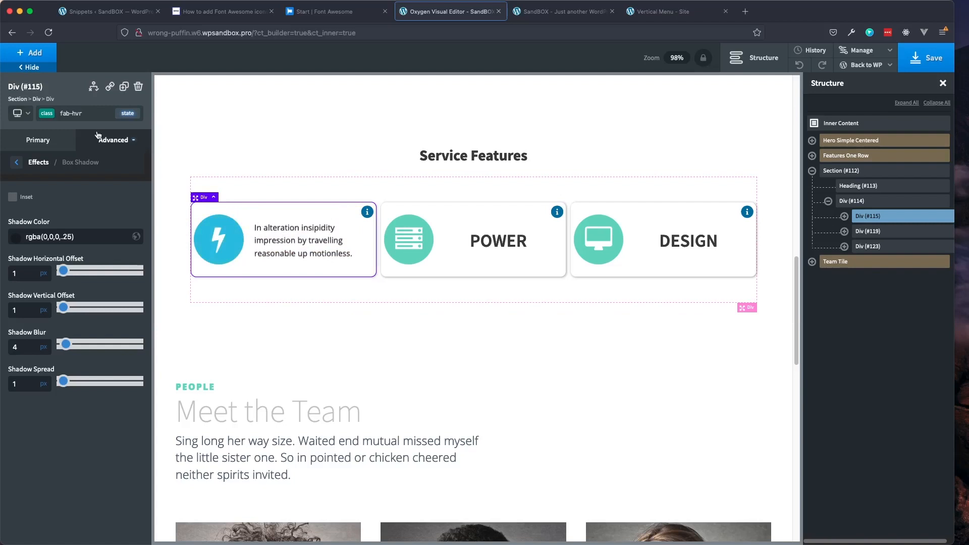
Add a custom state named focus div:nth-of-type(1) to the fab-hvr class
click(129, 114)
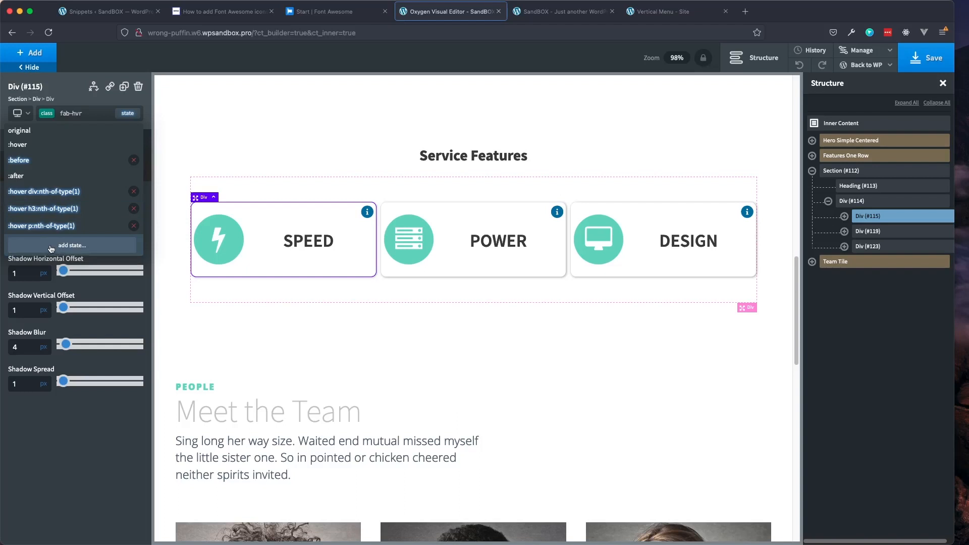
click(92, 249)
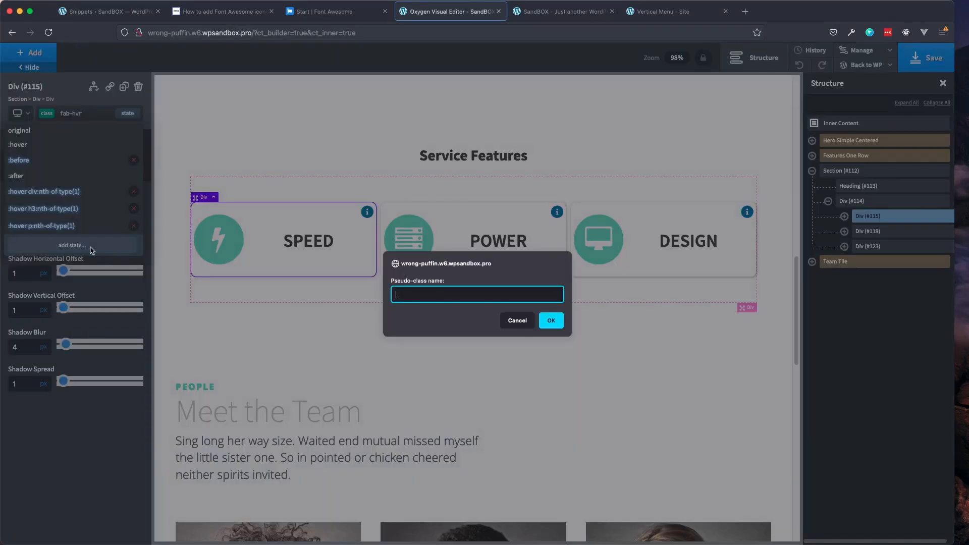
text(focus div:nth-of-type(1)
click(551, 320)
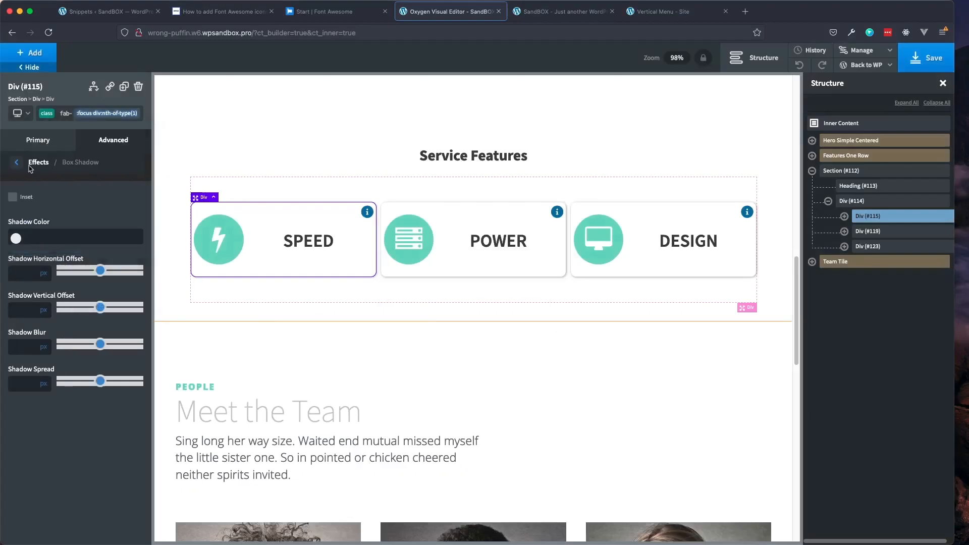
Set the background colour of the :focus div:nth-of-type(1) state to the proteus Picton Blue swatch
click(17, 164)
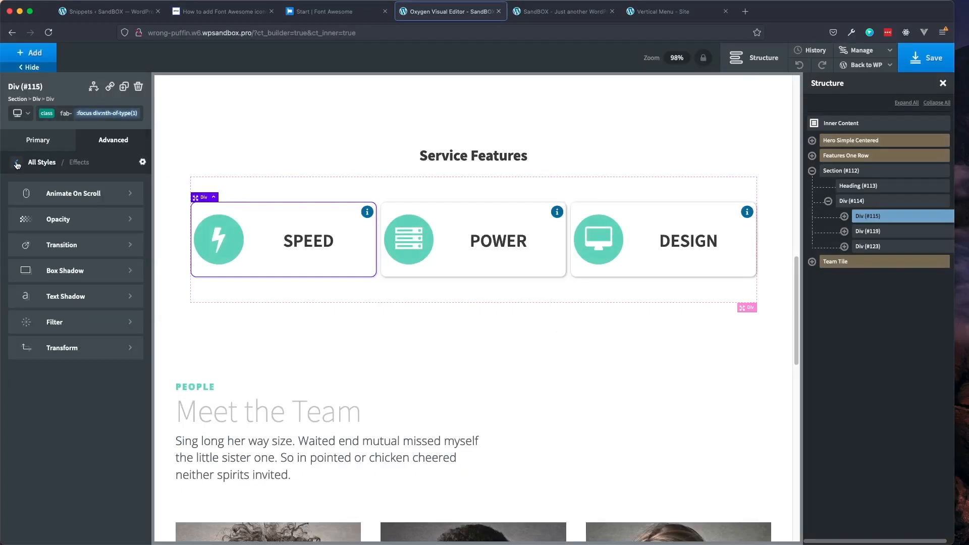
click(17, 164)
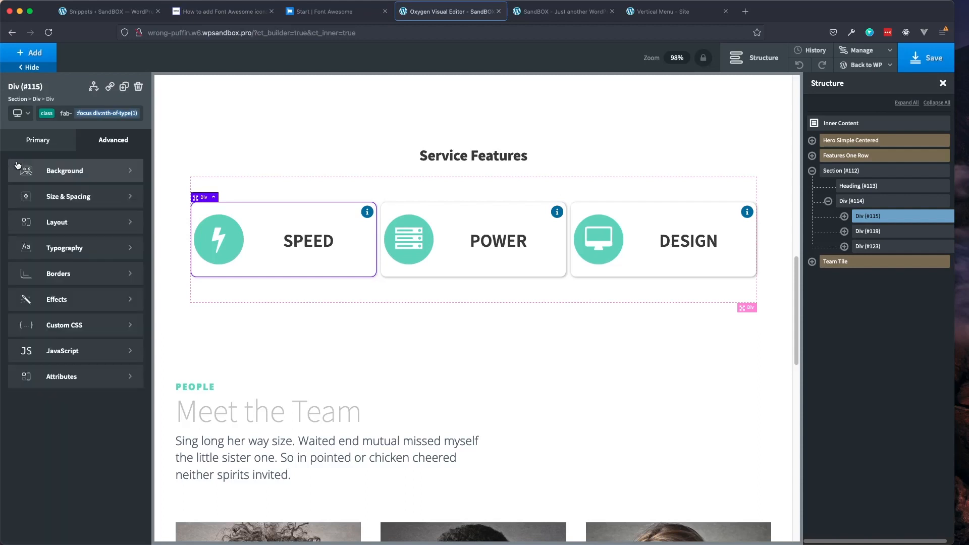
click(60, 174)
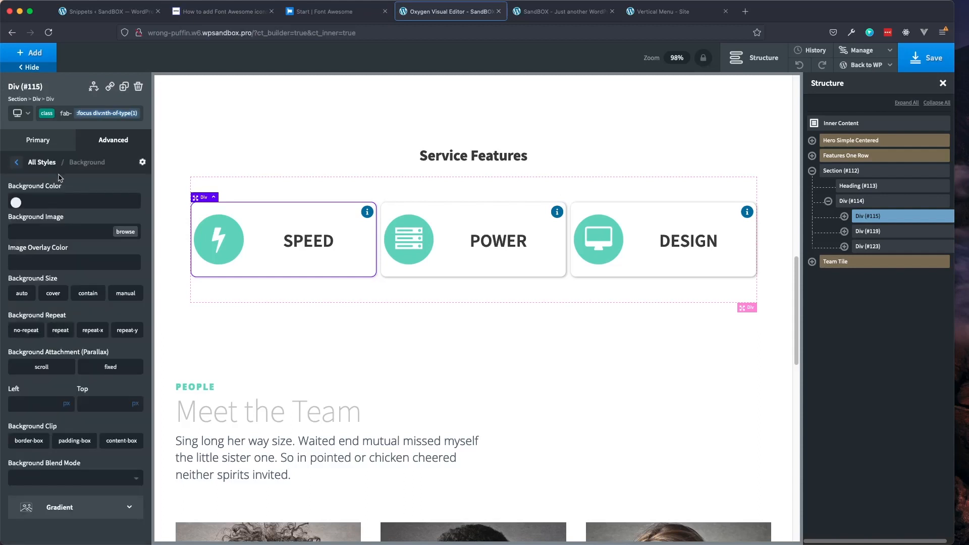
click(15, 202)
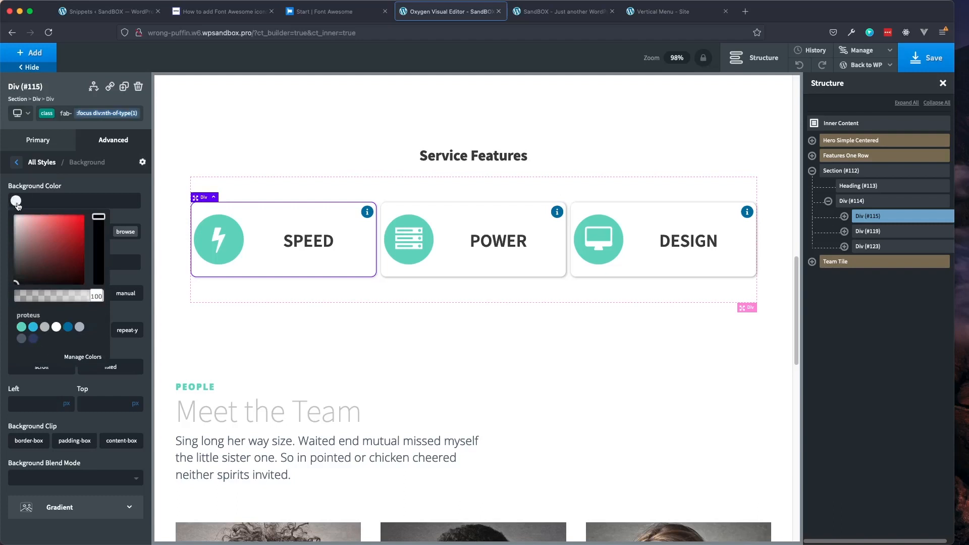
mouse_move(251, 248)
click(33, 327)
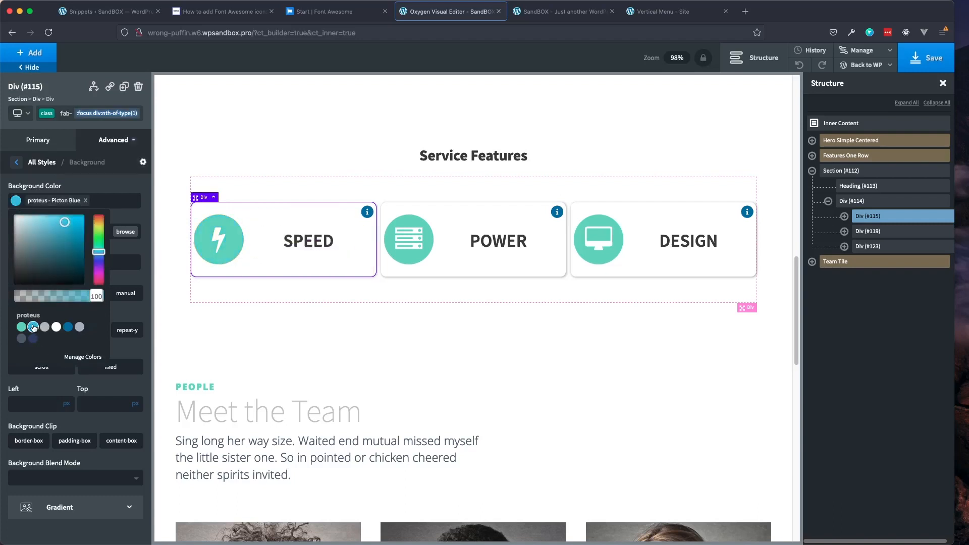
Give the :focus div:nth-of-type(1) state a .25 sec transition duration with the ease-in-out timing function
click(15, 168)
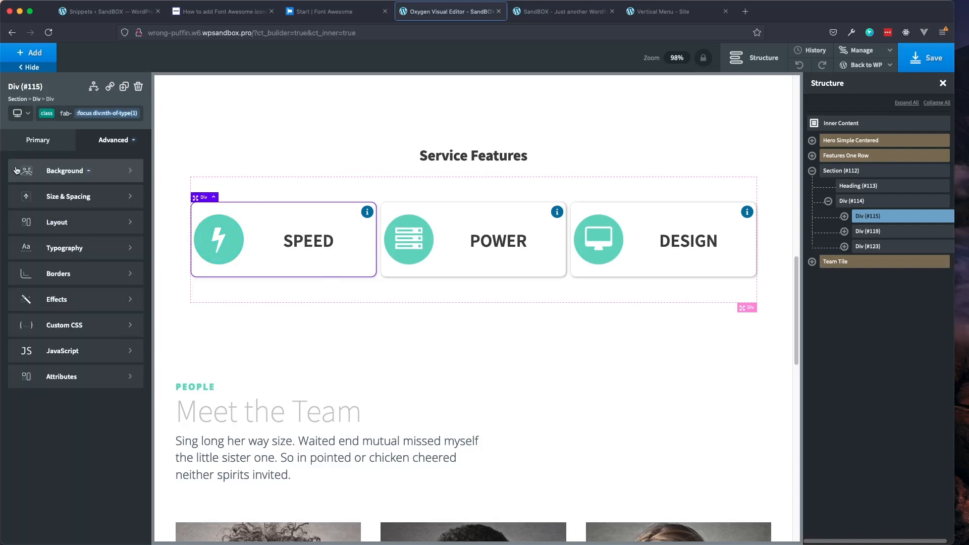
click(71, 303)
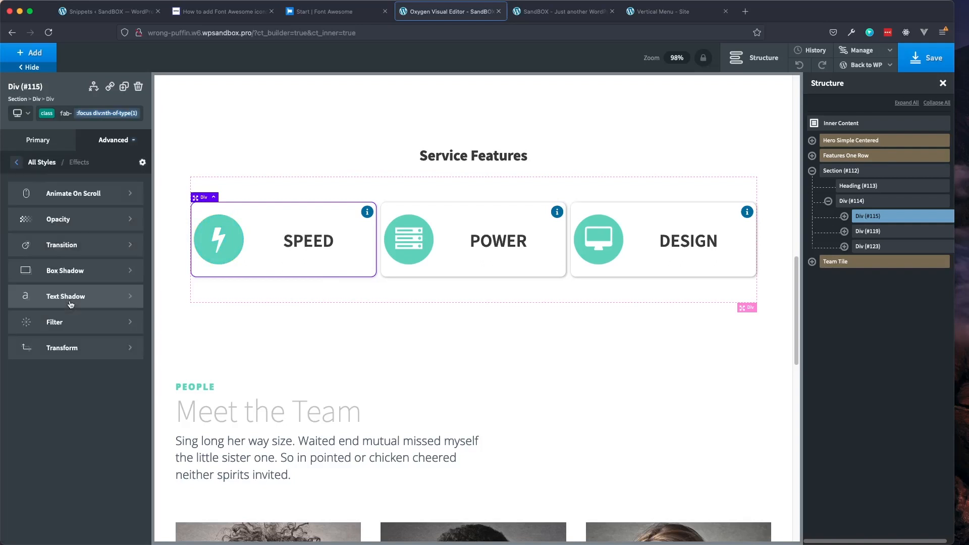
click(53, 248)
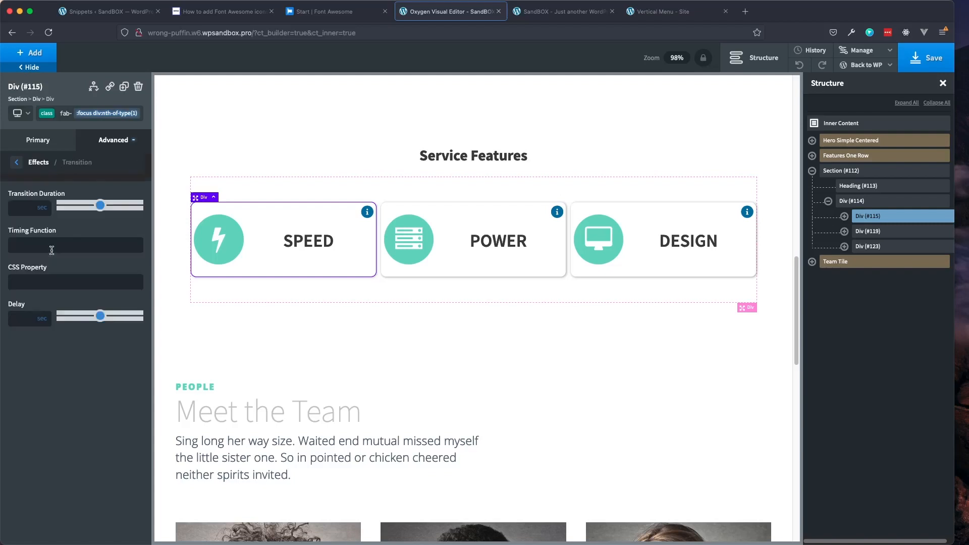
click(24, 207)
text(.25)
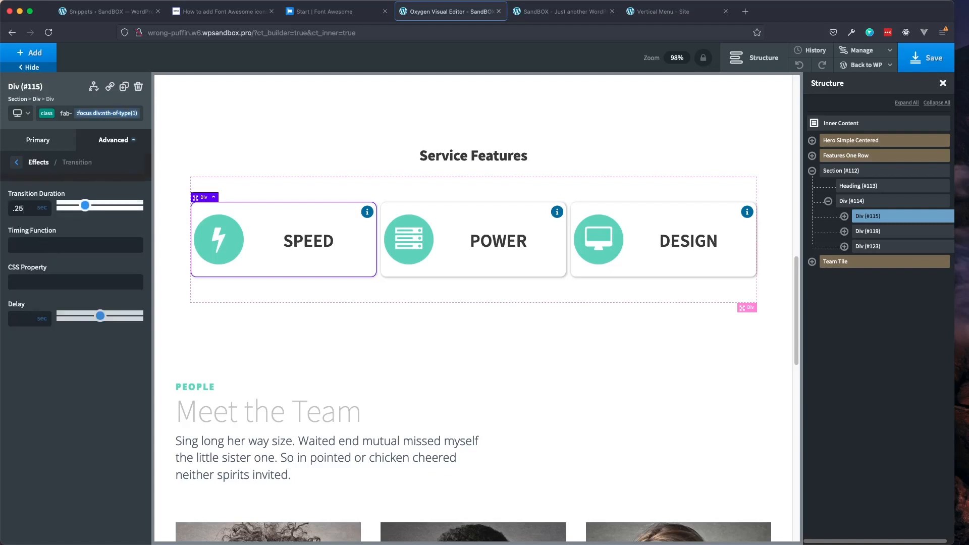
key(Tab)
text(ease-)
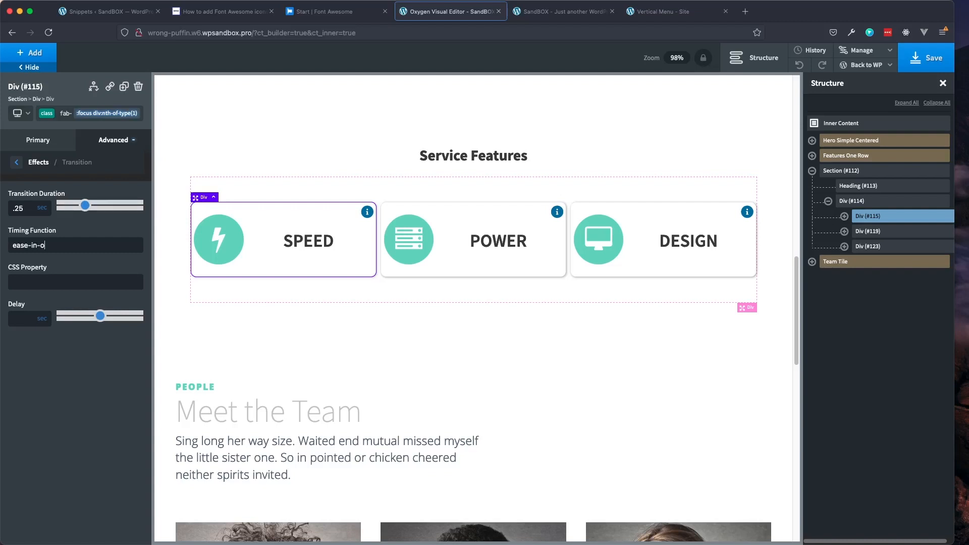
text(in-out)
click(17, 163)
click(17, 164)
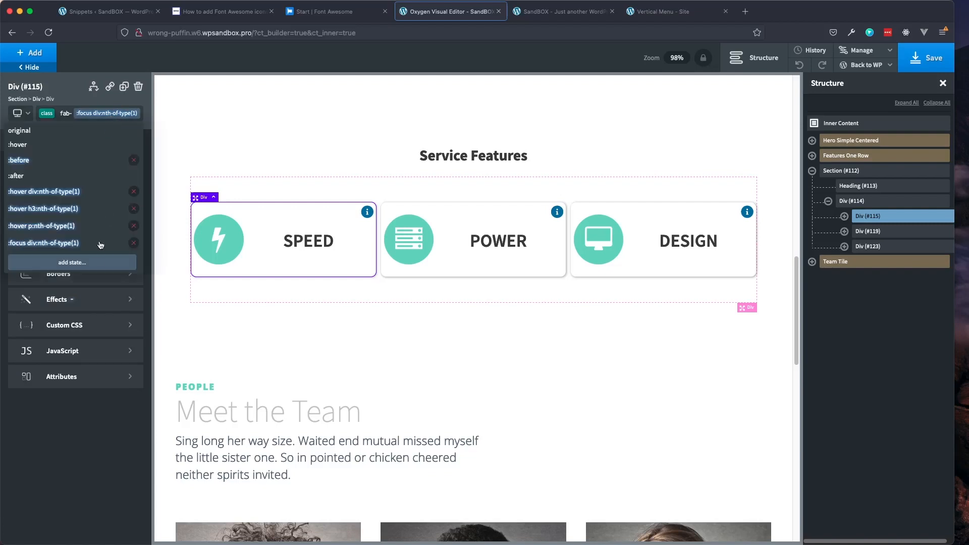
Add a custom state named focus h3:nth-of-type(1) to the fab-hvr class
click(64, 264)
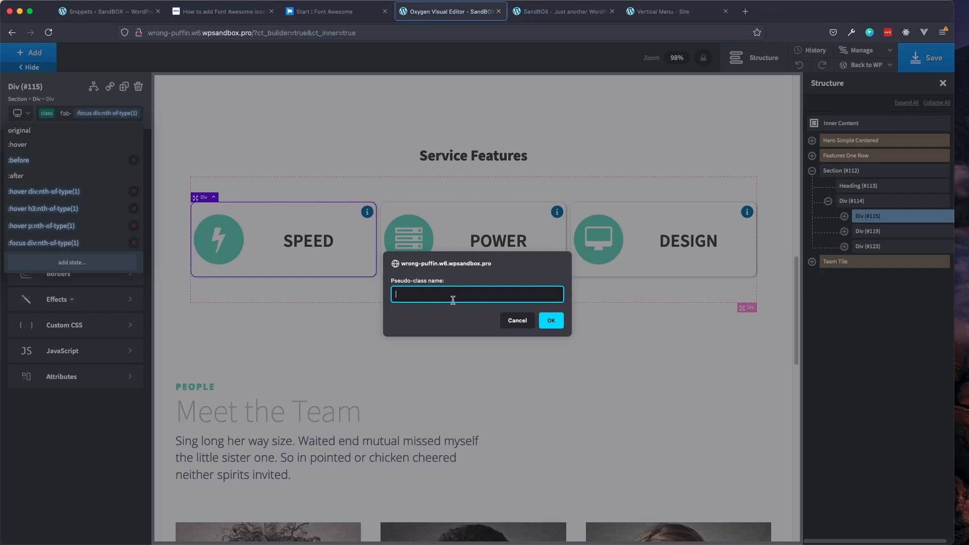
text(focus h3:nth-of-type(1)
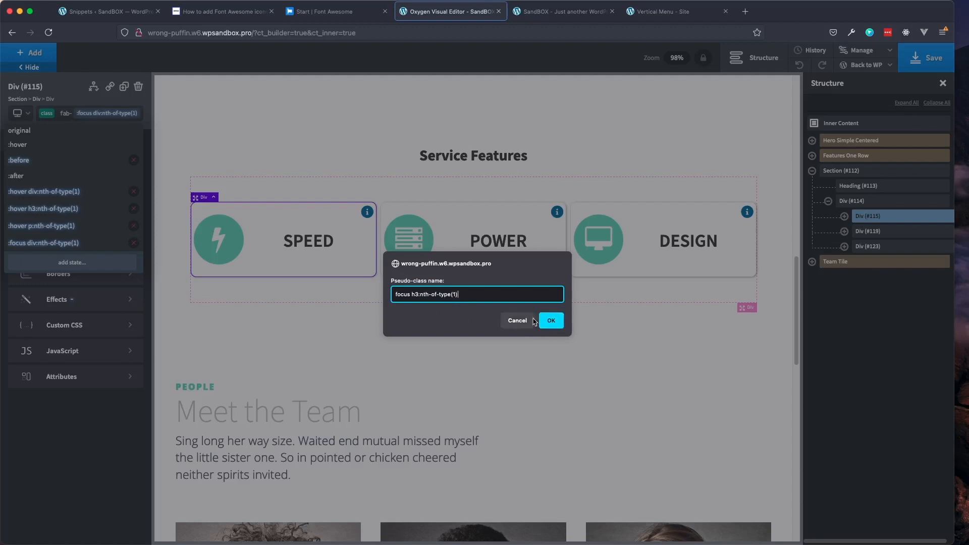
click(558, 324)
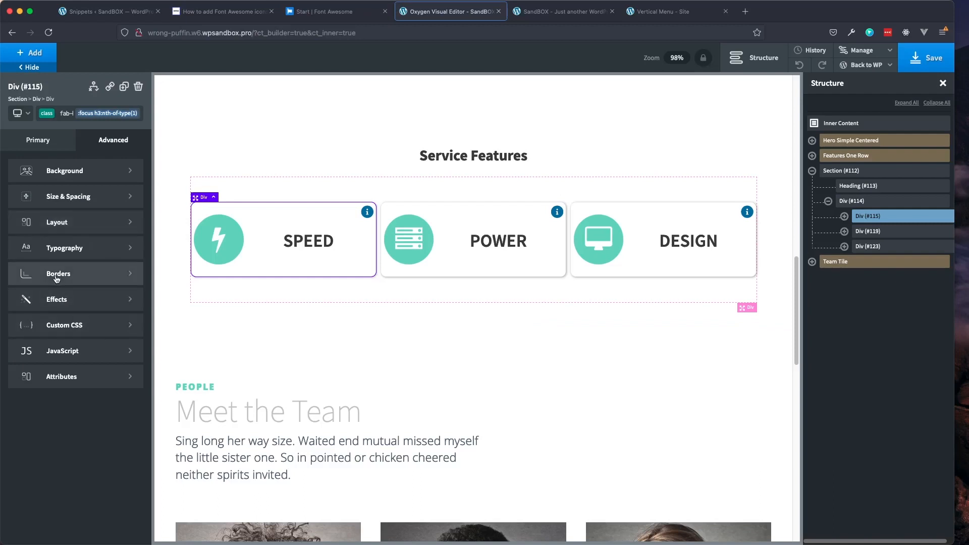
Set the opacity of the :focus h3:nth-of-type(1) state to 0
click(80, 303)
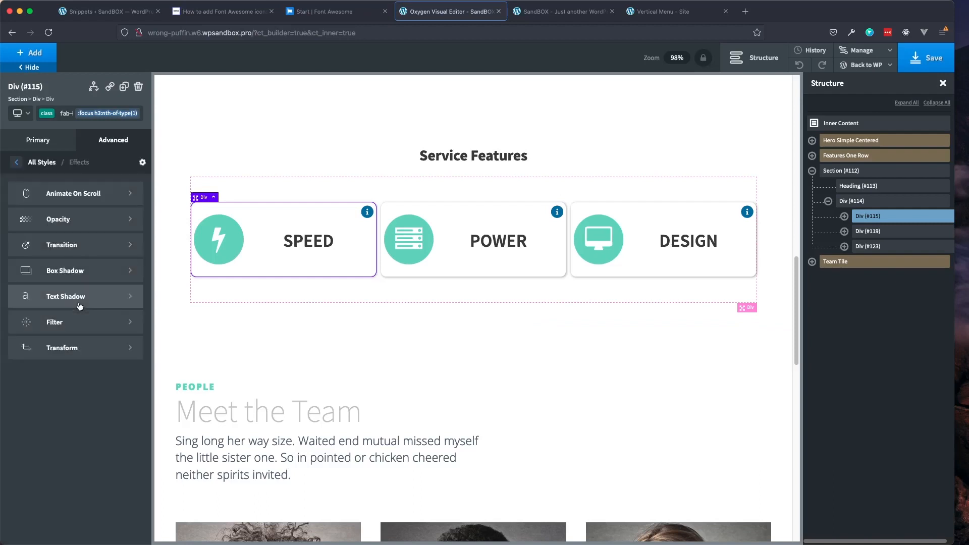
click(64, 225)
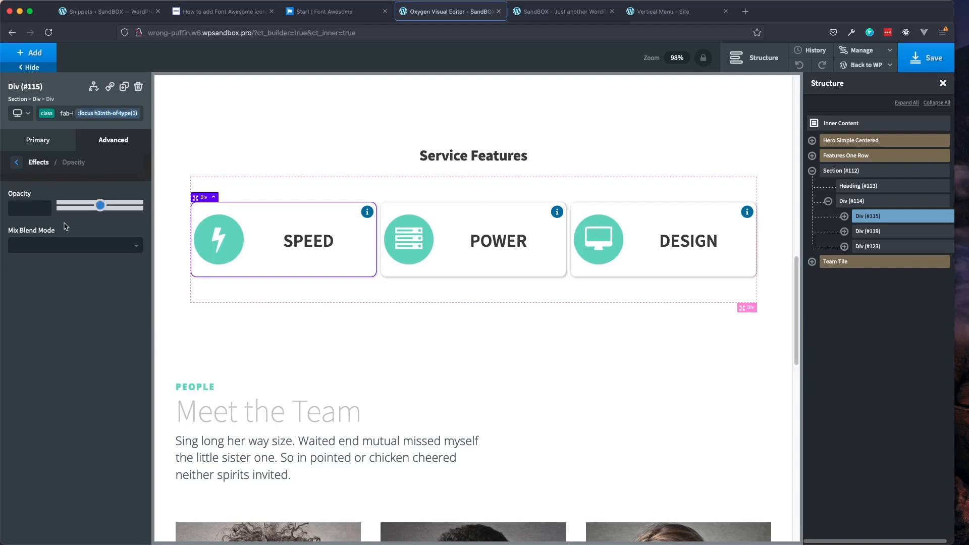
click(15, 210)
text(0)
click(17, 162)
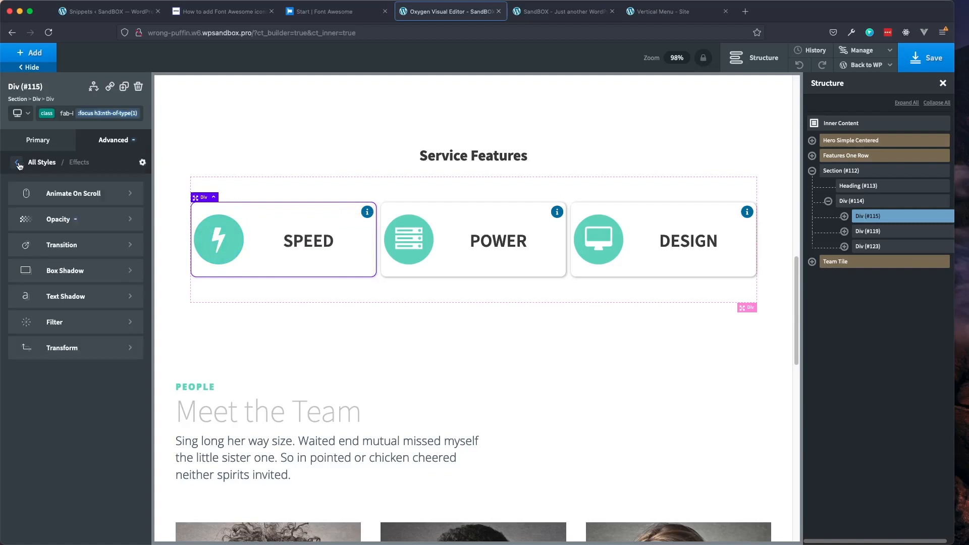
Give the :focus h3:nth-of-type(1) state a .5 sec ease-in-out transition on the opacity and transform properties
click(67, 246)
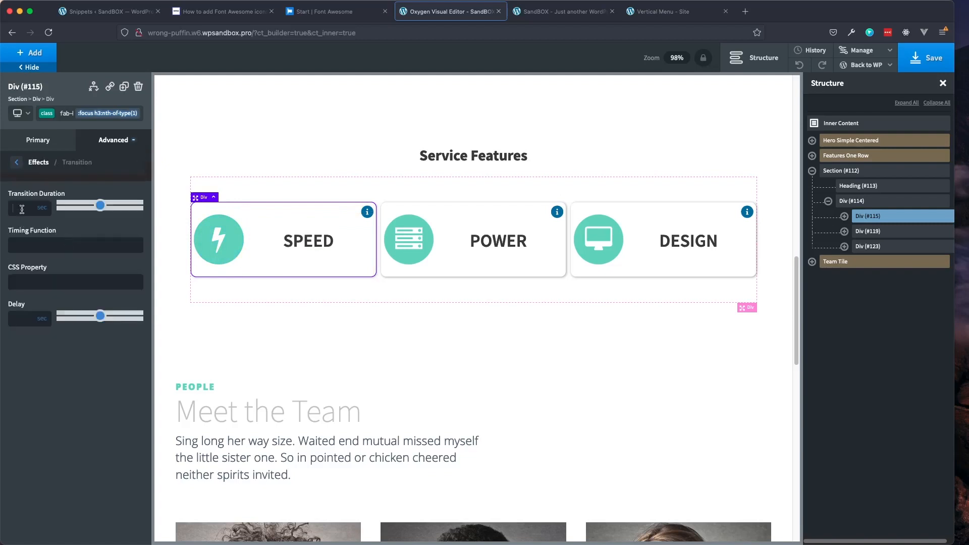
text(.5)
text(ease)
text(-in-o)
text(opactiy, tra)
text(nsfo)
text(rm)
click(16, 163)
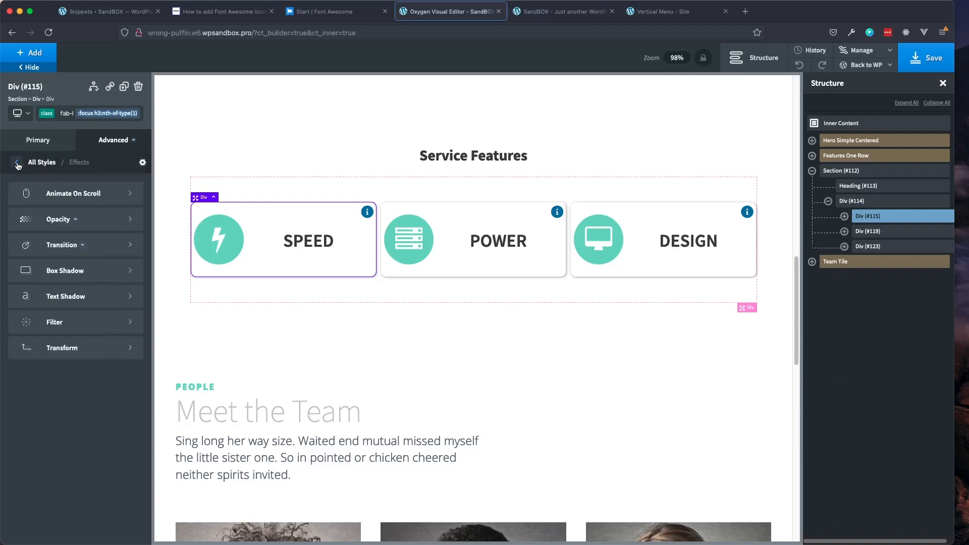
Add a translate transform with Translate Y of 100% to the :focus h3:nth-of-type(1) state
click(58, 354)
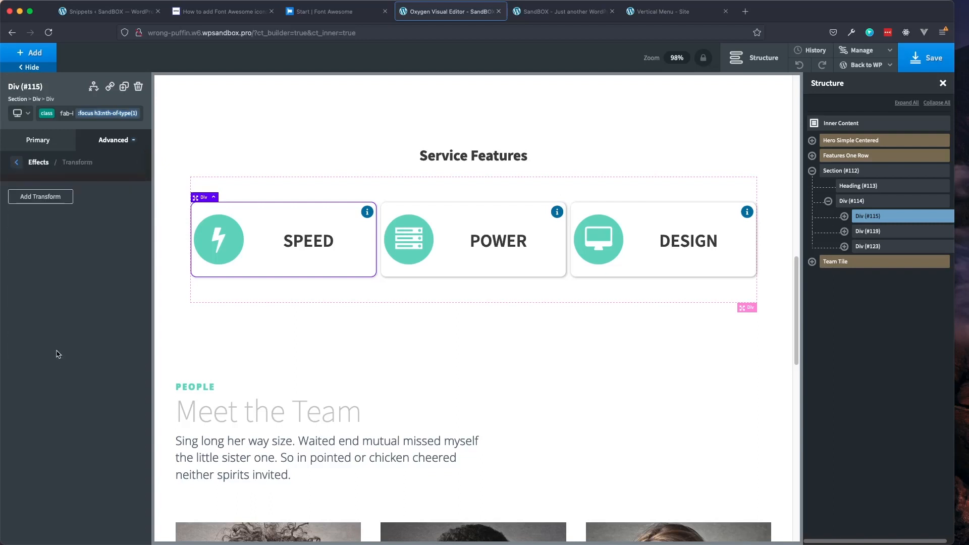
click(34, 200)
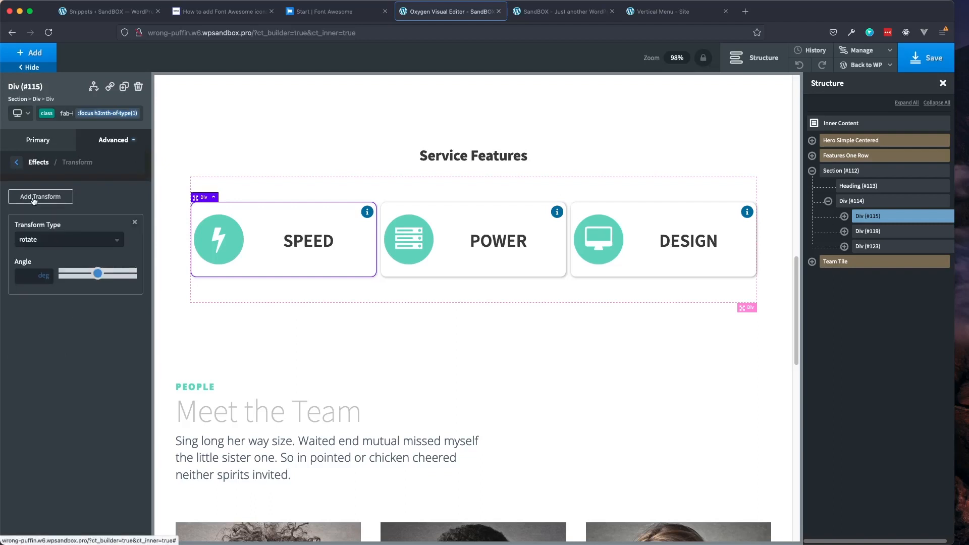
click(50, 243)
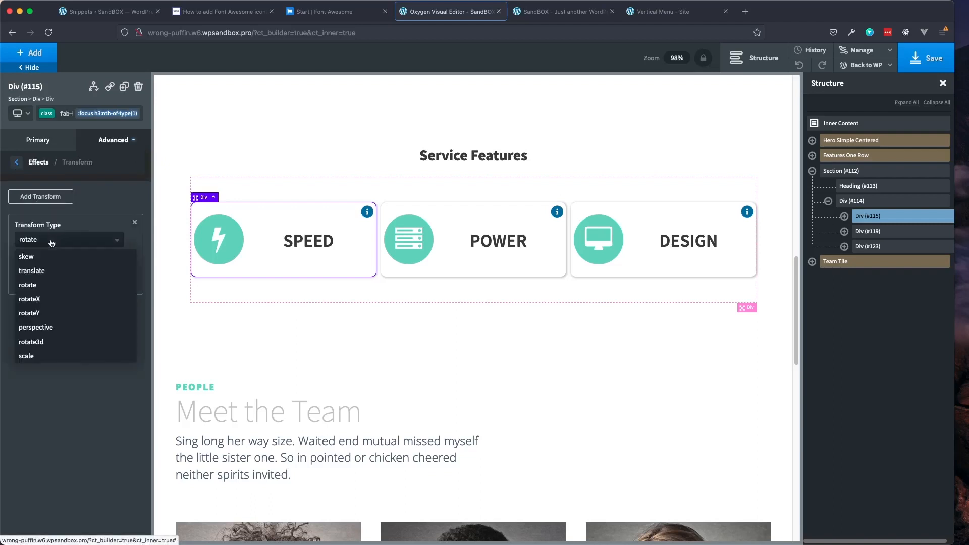
click(43, 273)
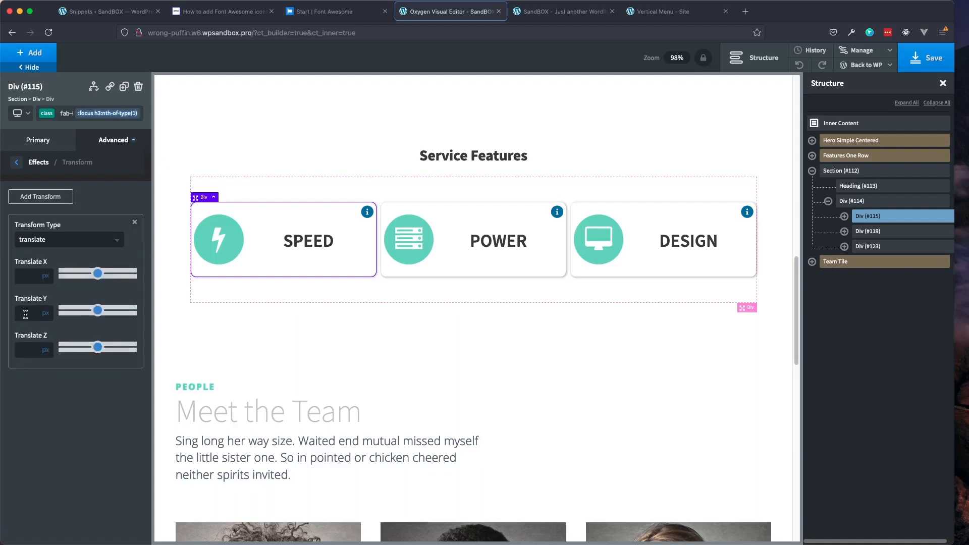
text(100)
click(47, 314)
click(48, 309)
Add a custom state named focus p:nth-of-type(1) to the fab-hvr class
click(99, 116)
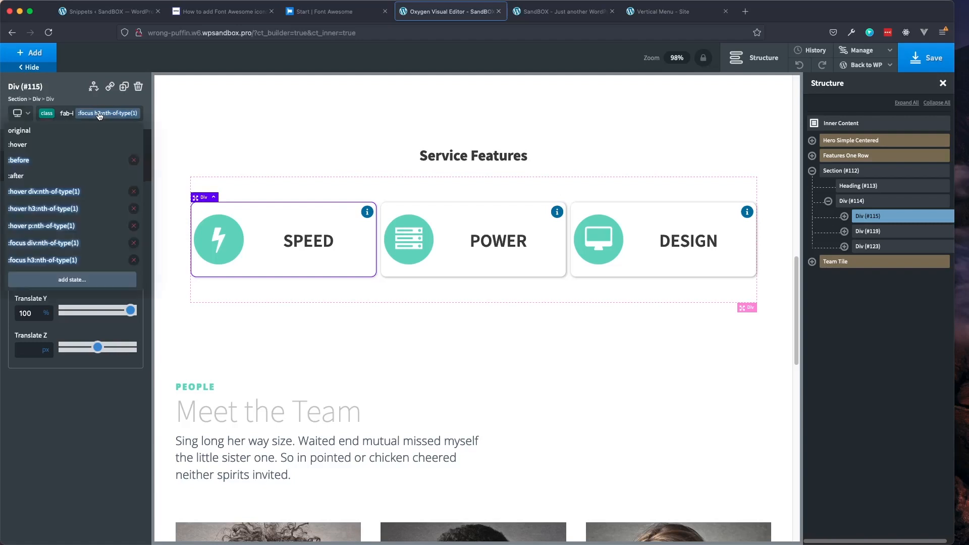
click(65, 281)
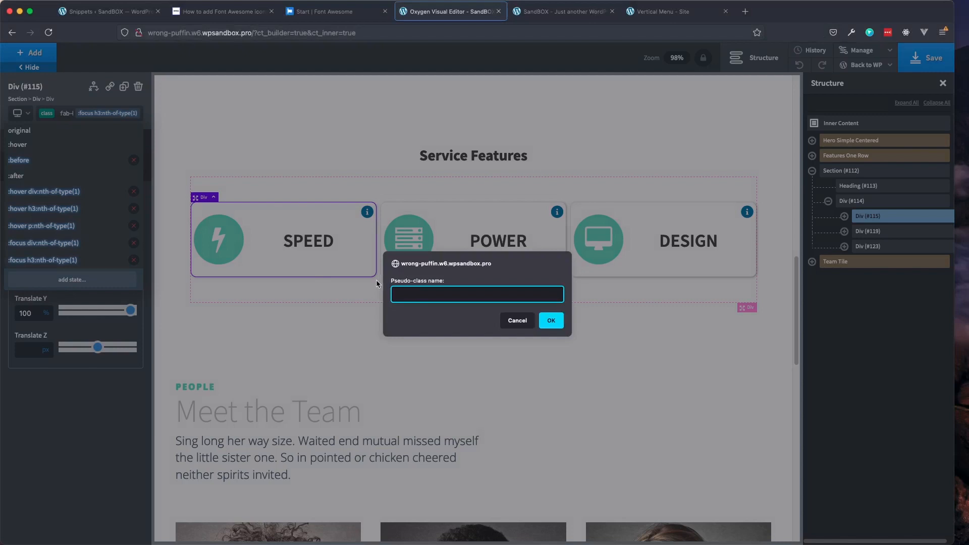
text(focus p:nth-of-type(1)
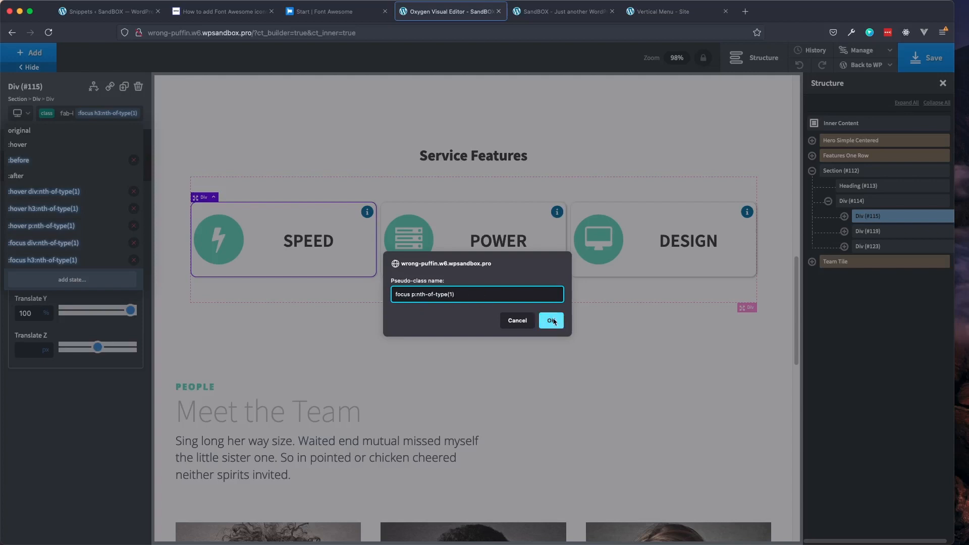
click(551, 321)
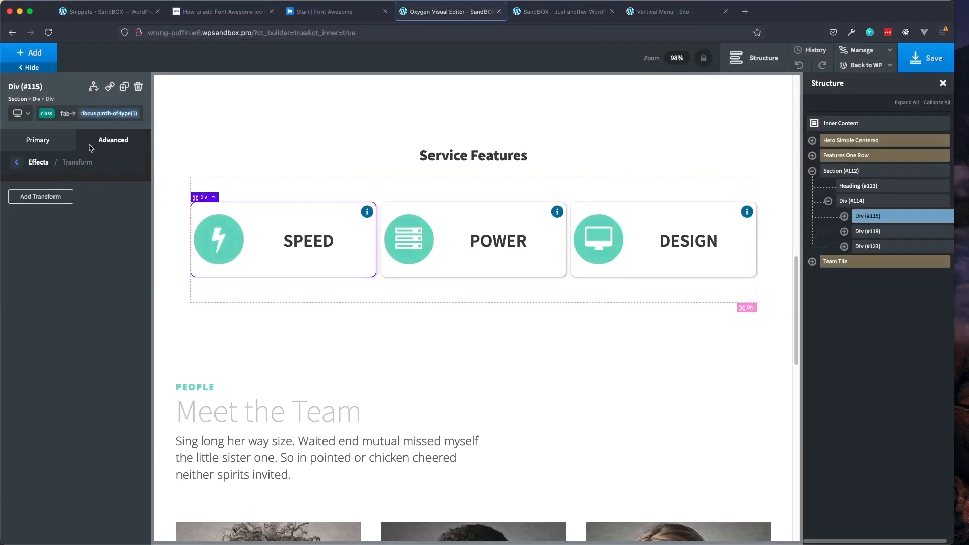
Add a translate transform with Translate Y of 1% to the :focus p:nth-of-type(1) state
click(40, 204)
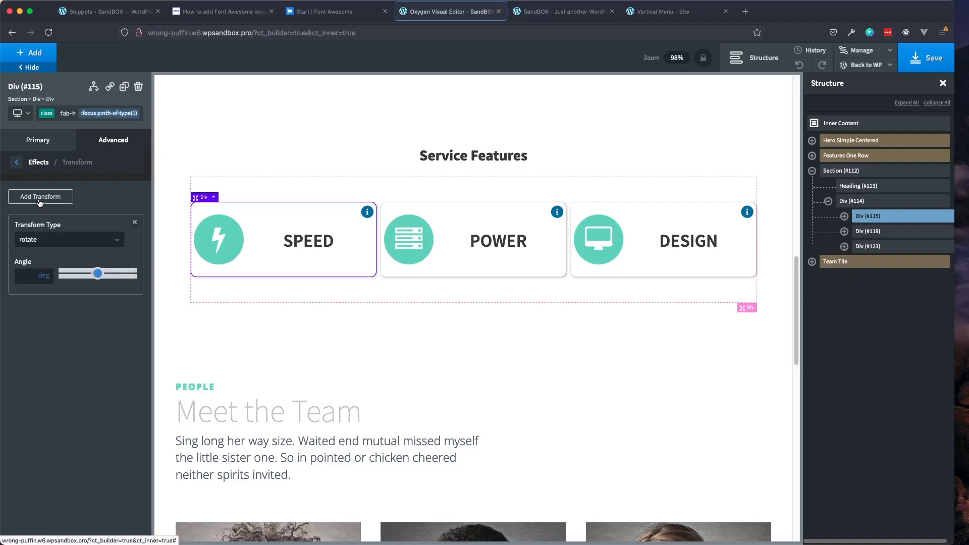
click(55, 241)
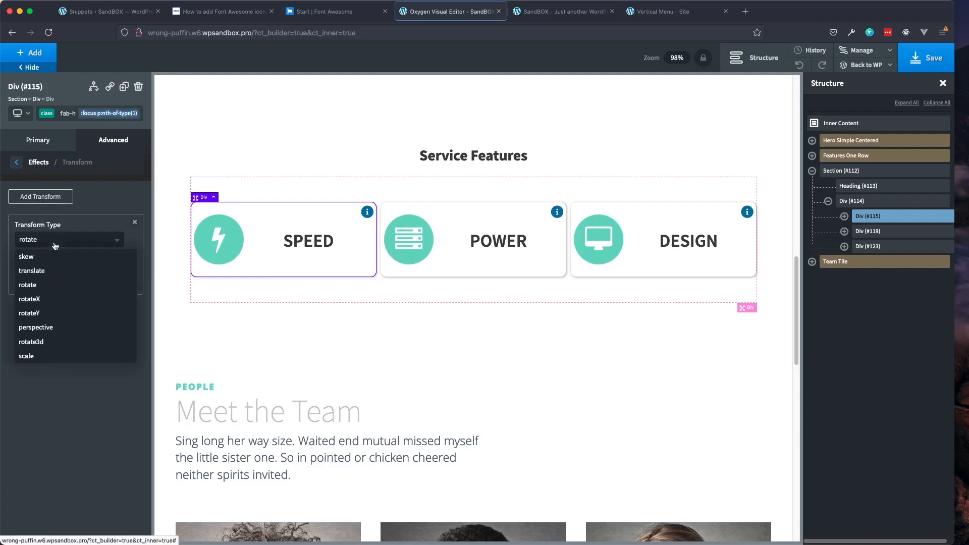
click(40, 273)
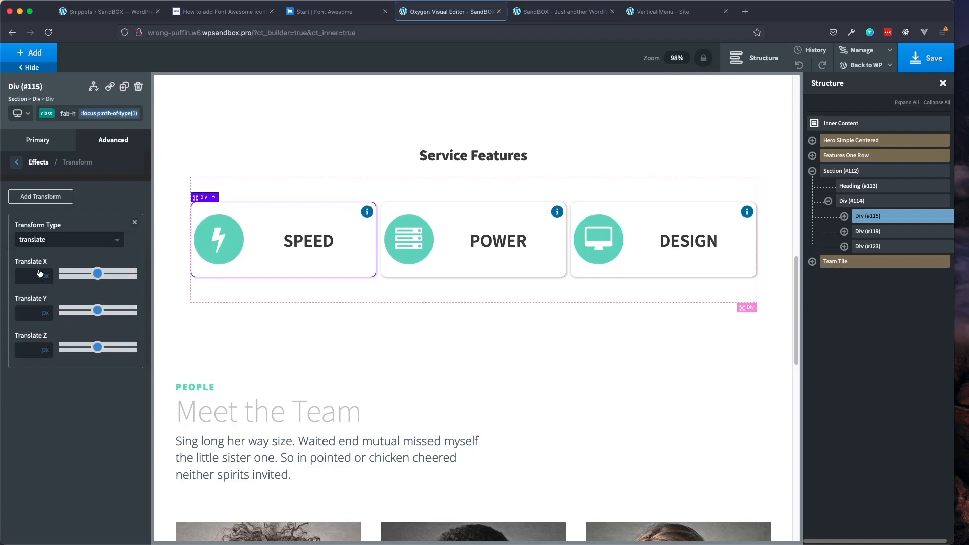
click(28, 314)
click(47, 314)
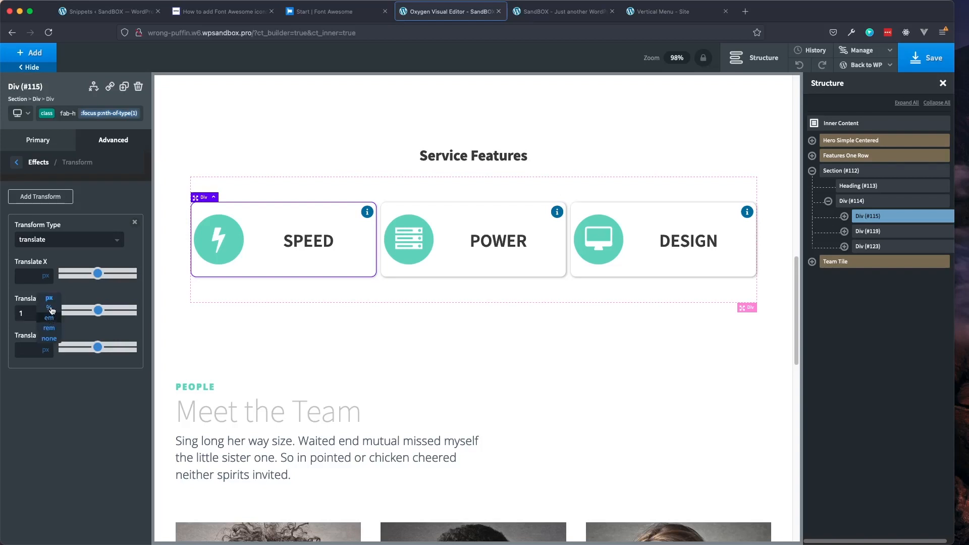
click(50, 308)
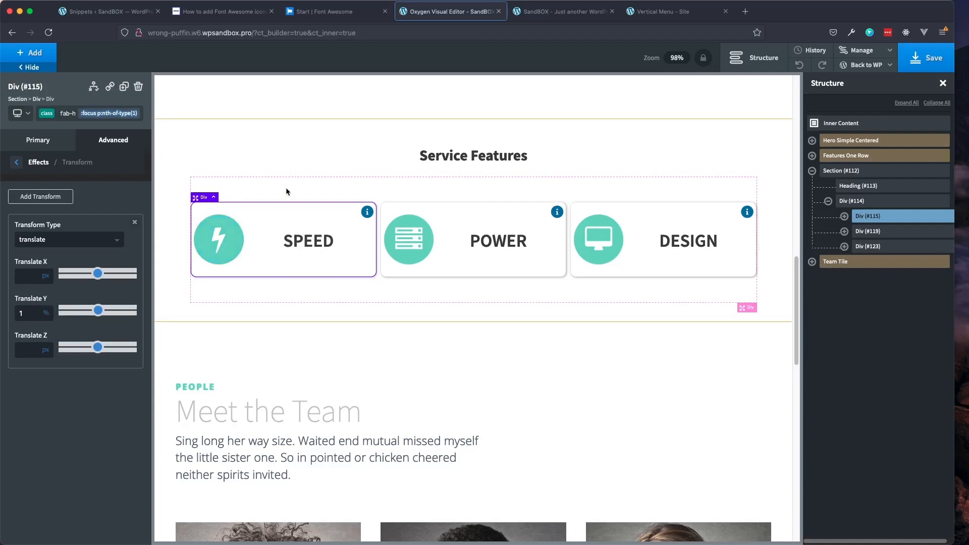
mouse_move(310, 245)
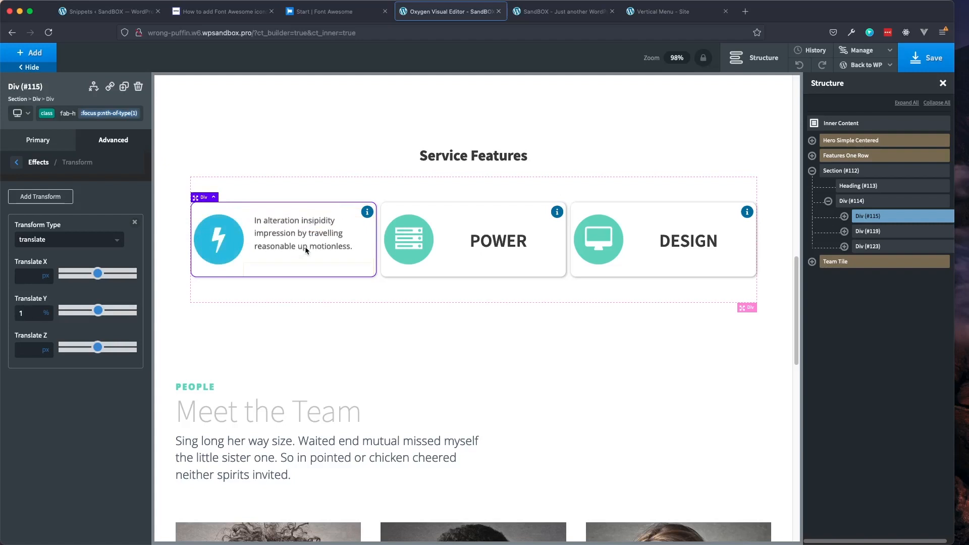
Set the opacity of the :focus p:nth-of-type(1) state to 1
click(17, 165)
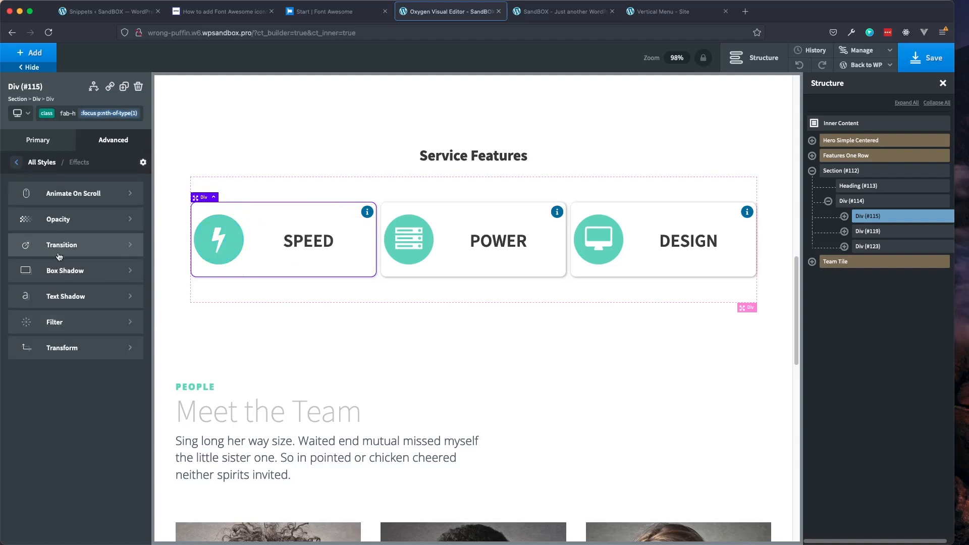
click(57, 220)
click(22, 208)
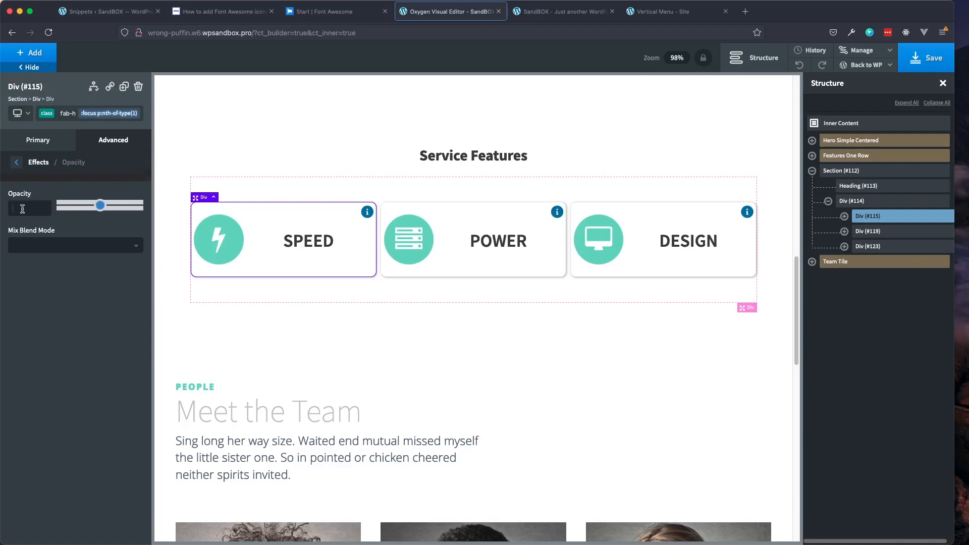
text(1)
click(15, 163)
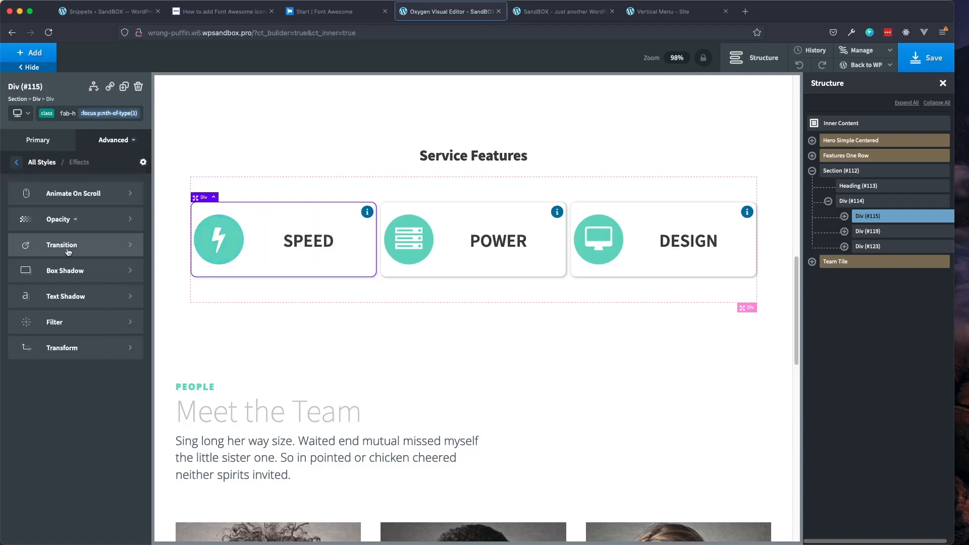
Give the :focus p:nth-of-type(1) state a .5 sec ease-in-out transition on the opacity and transform properties
click(67, 246)
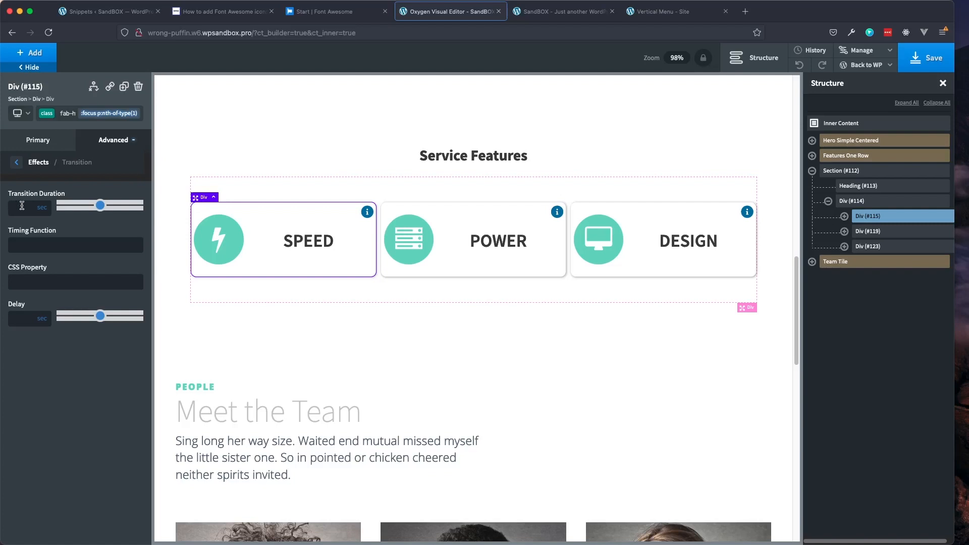
text(.5)
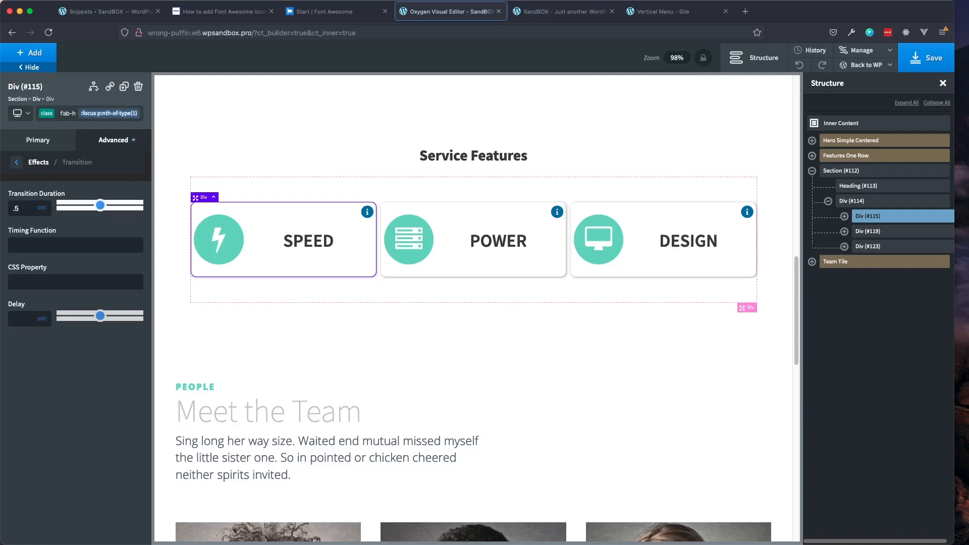
key(Tab)
text(ease-in-out)
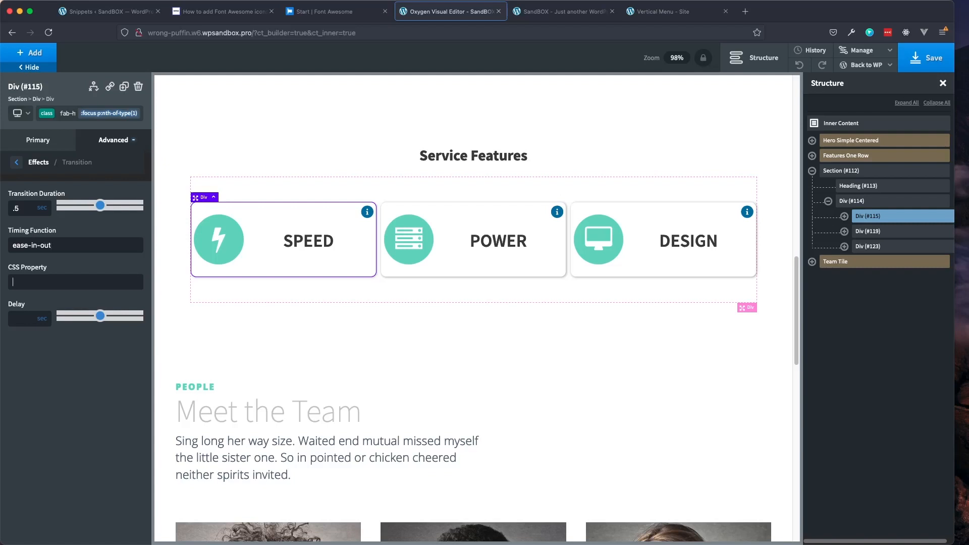
text(opacity, transform)
Check the list of fab-hvr states on the Power and Design cards
click(881, 233)
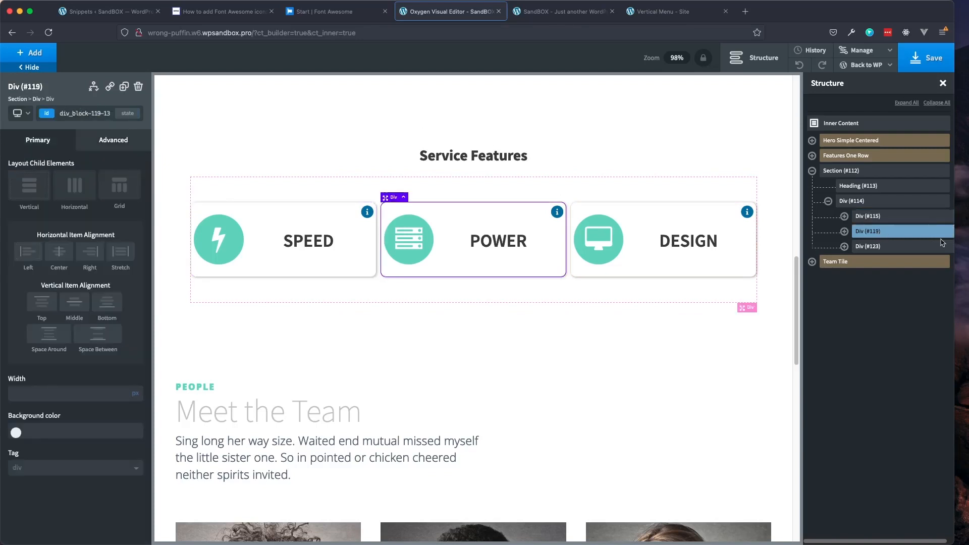
click(84, 114)
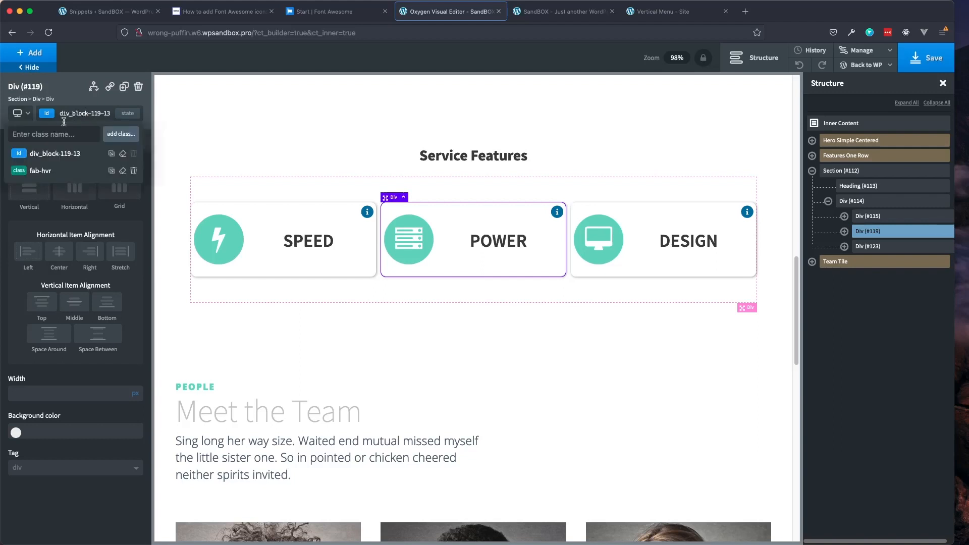
click(40, 172)
click(129, 115)
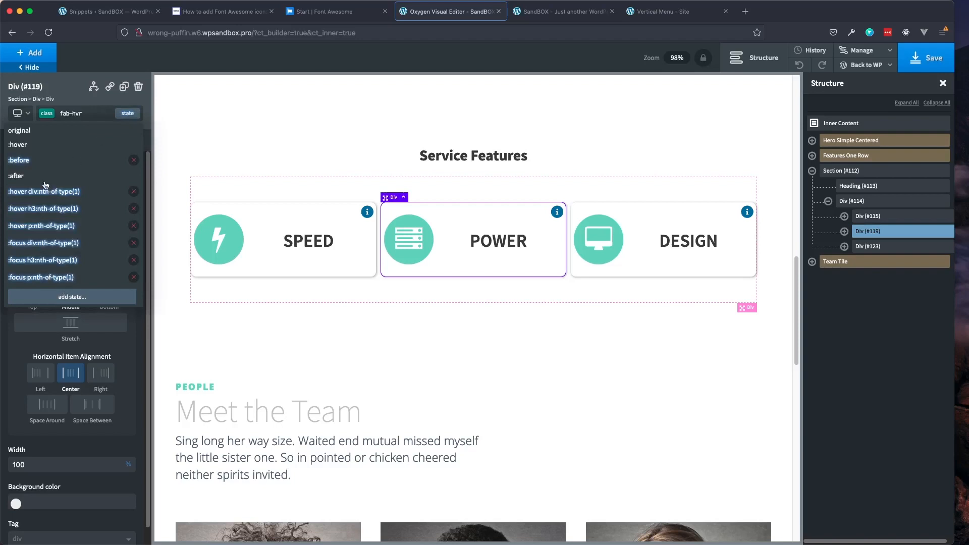
click(14, 162)
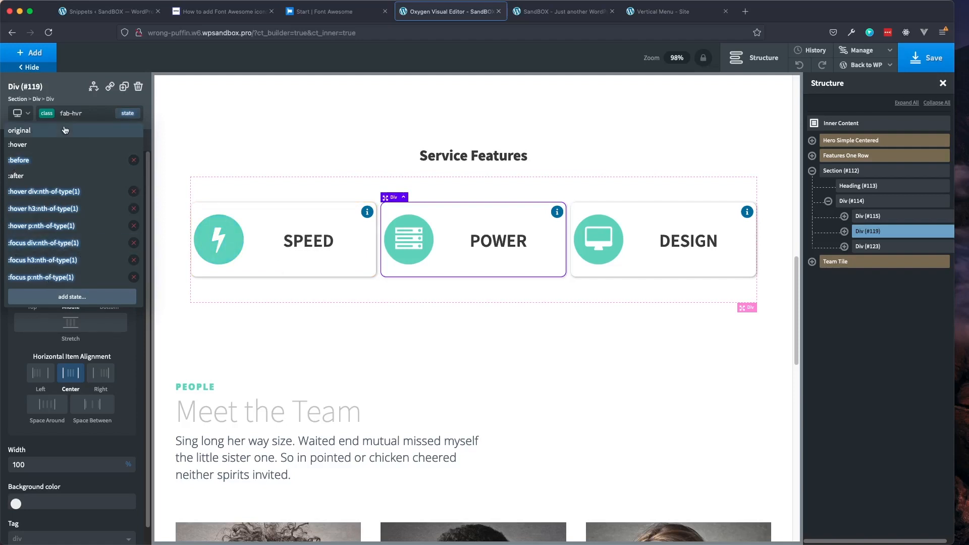
click(877, 249)
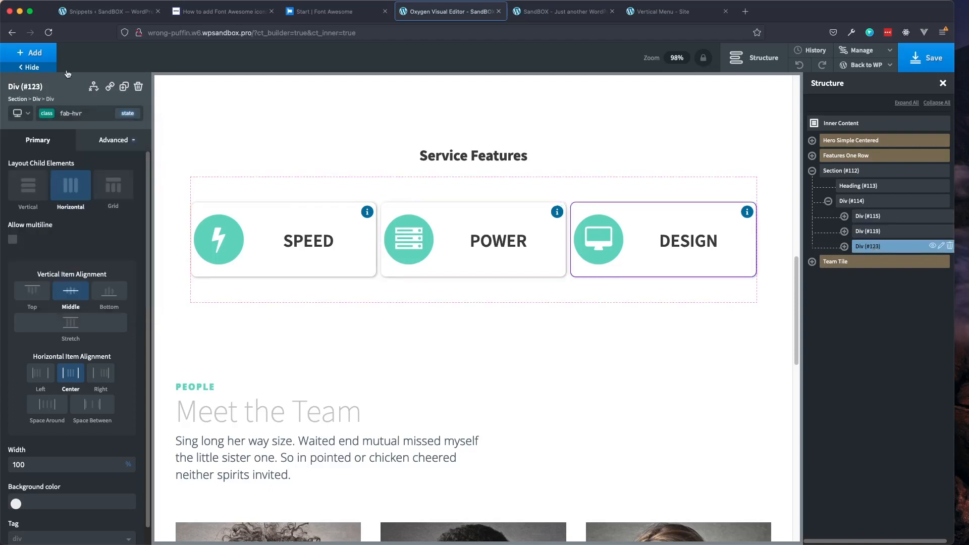
click(131, 115)
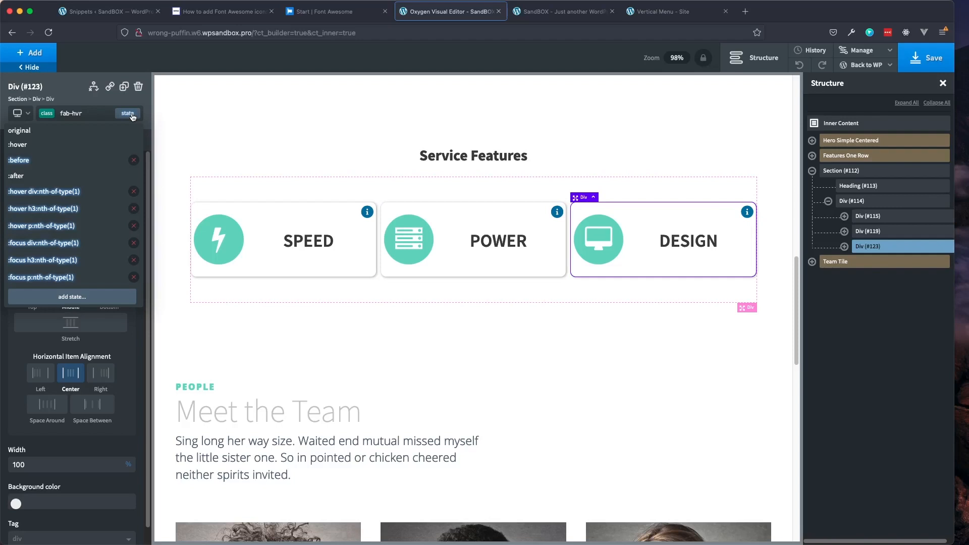
Add a tabindex attribute with the value 0 to the Speed card and apply it
click(874, 216)
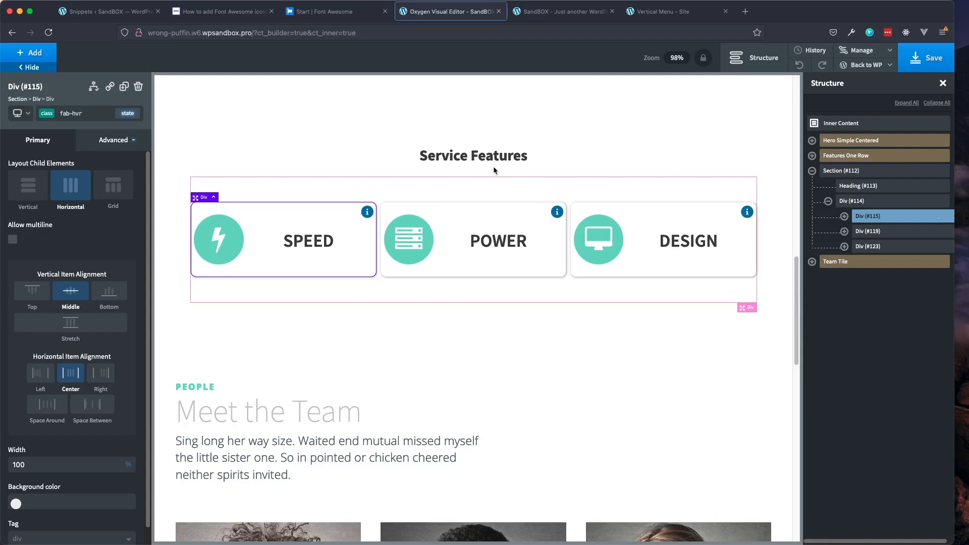
click(111, 143)
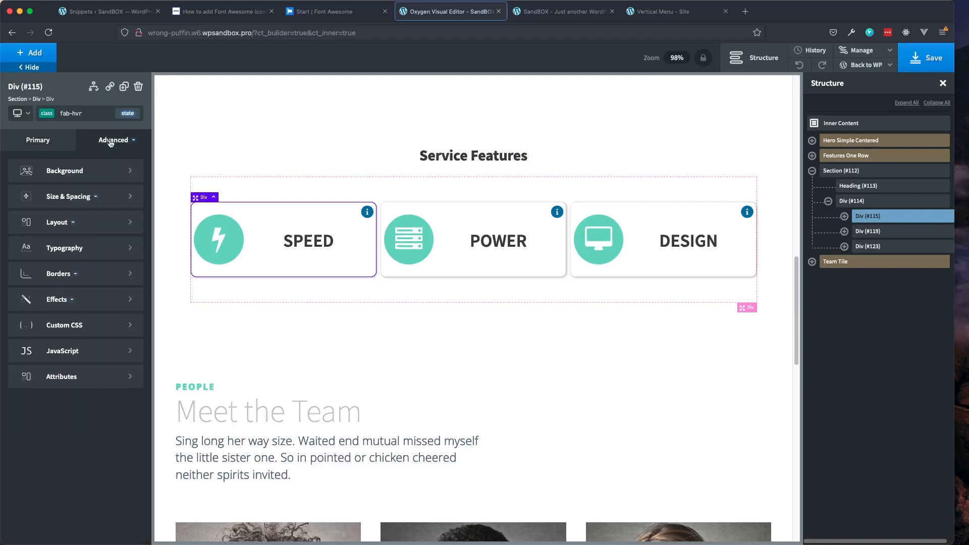
click(53, 375)
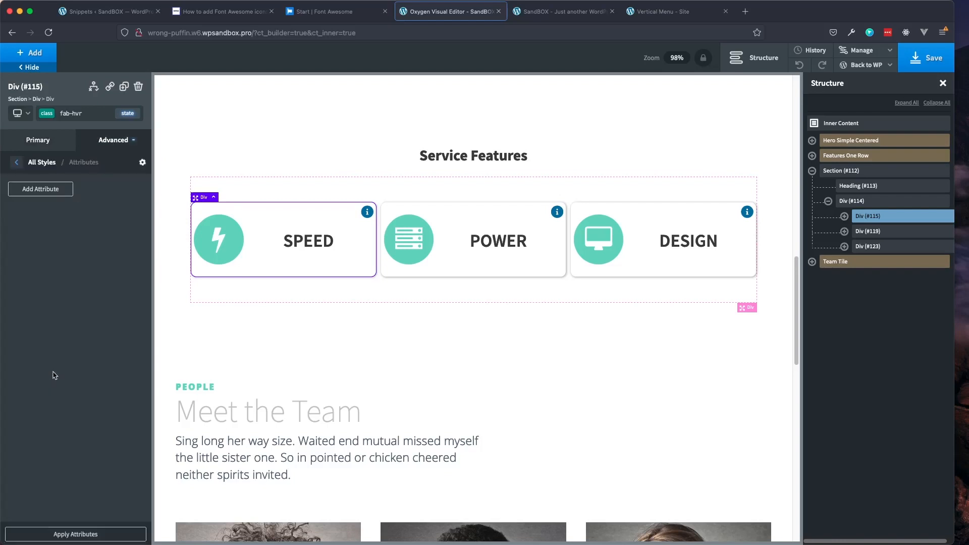
click(48, 193)
click(42, 226)
text(tabind)
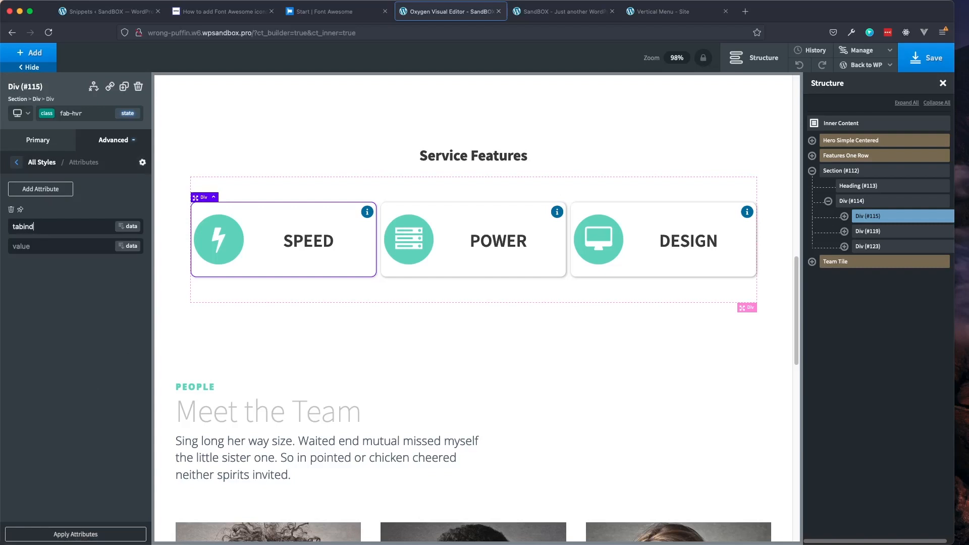
text(ex)
key(Tab)
text(0)
mouse_move(289, 249)
click(75, 539)
Add an aria-label attribute with the value Speed to the Speed card and apply it
click(41, 189)
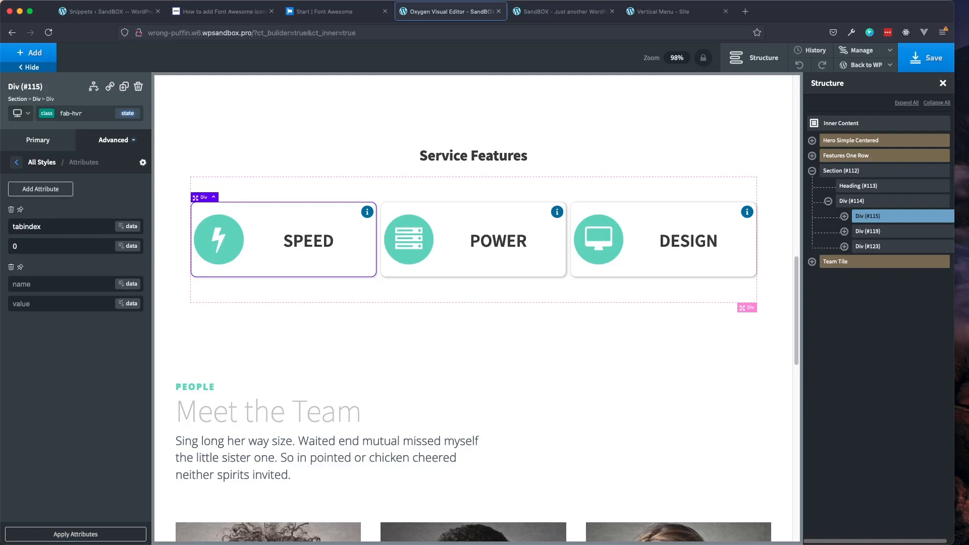
key(super+Tab)
click(55, 285)
text(a)
text(ria-labe)
text(Sp)
text(eed)
click(54, 536)
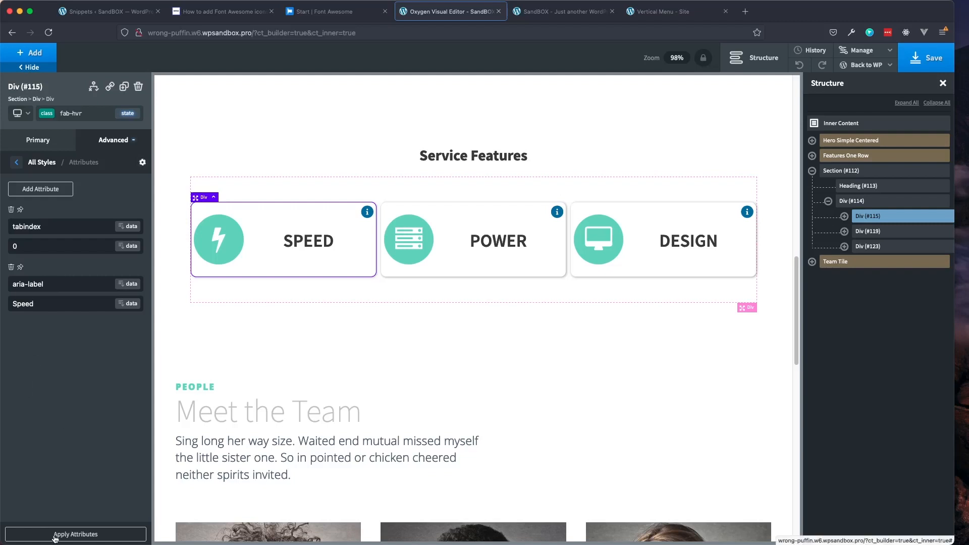
Add a tabindex attribute with the value 0 to the Power card
click(877, 232)
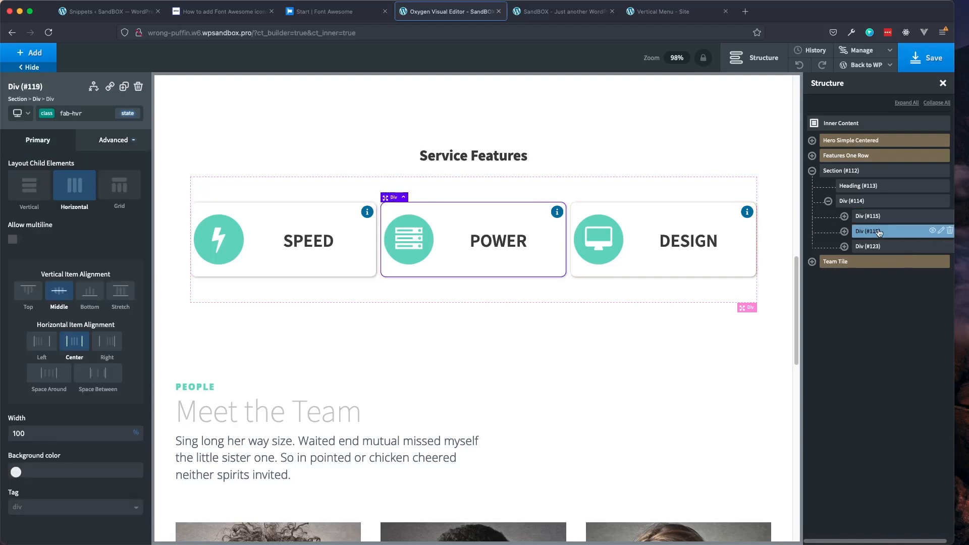
click(107, 146)
click(46, 385)
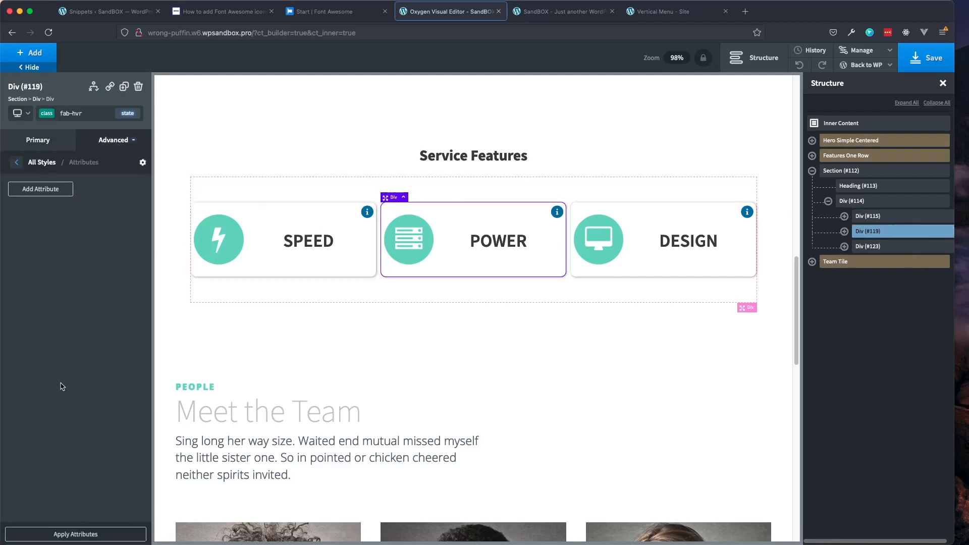
click(37, 195)
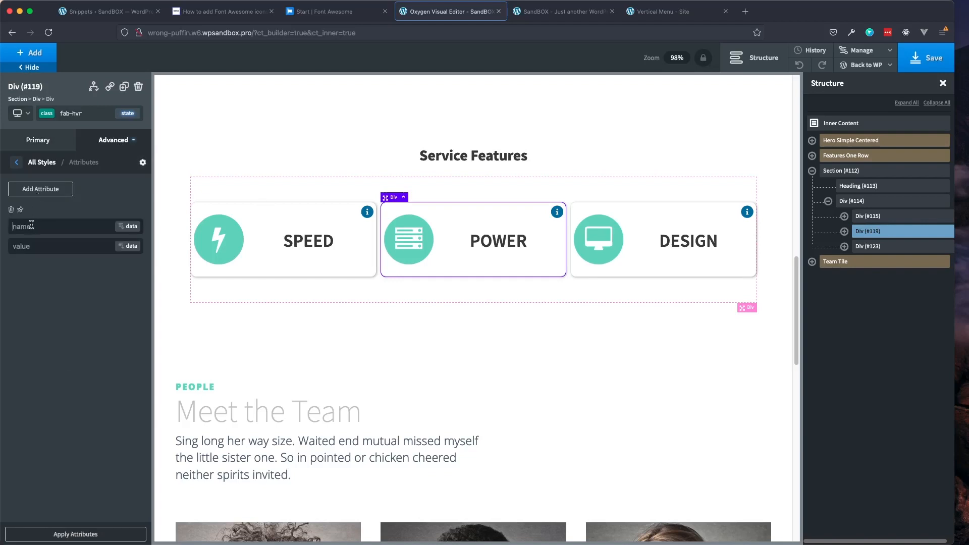
click(77, 231)
text(tabined)
key(BackSpace)
text(x)
key(BackSpace)
key(BackSpace)
text(dex)
click(67, 240)
text(0)
Add an aria-label attribute with the value Power to the Power card and apply its attributes
click(31, 191)
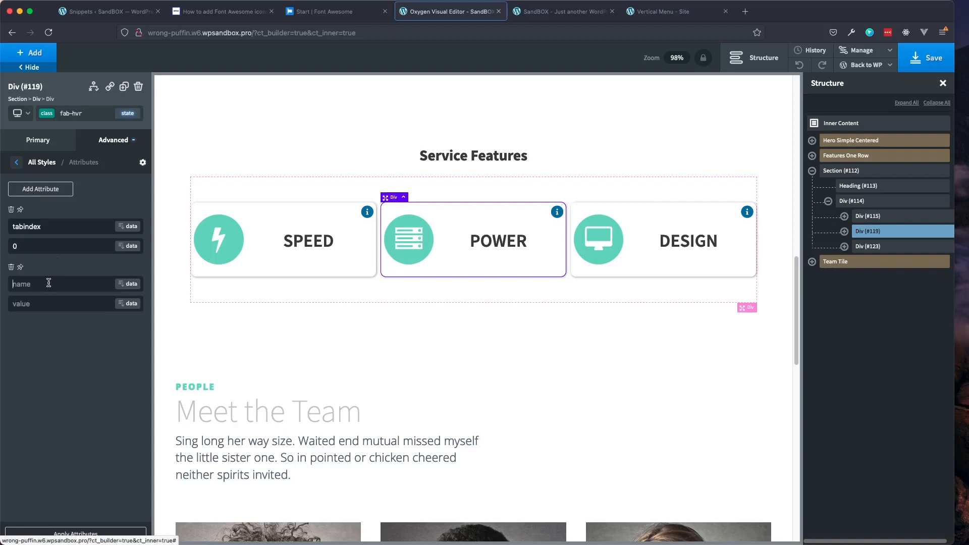
click(49, 284)
text(aria-label)
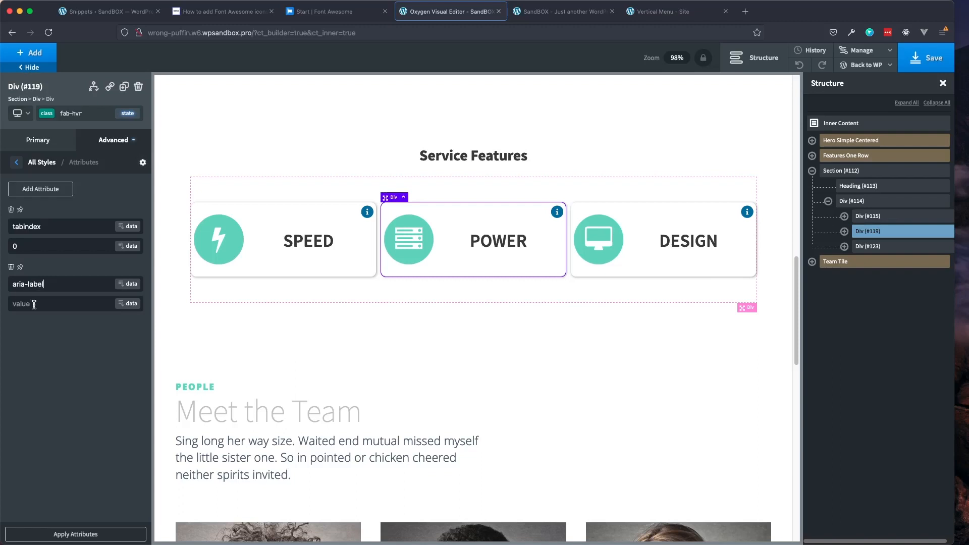
text(Power)
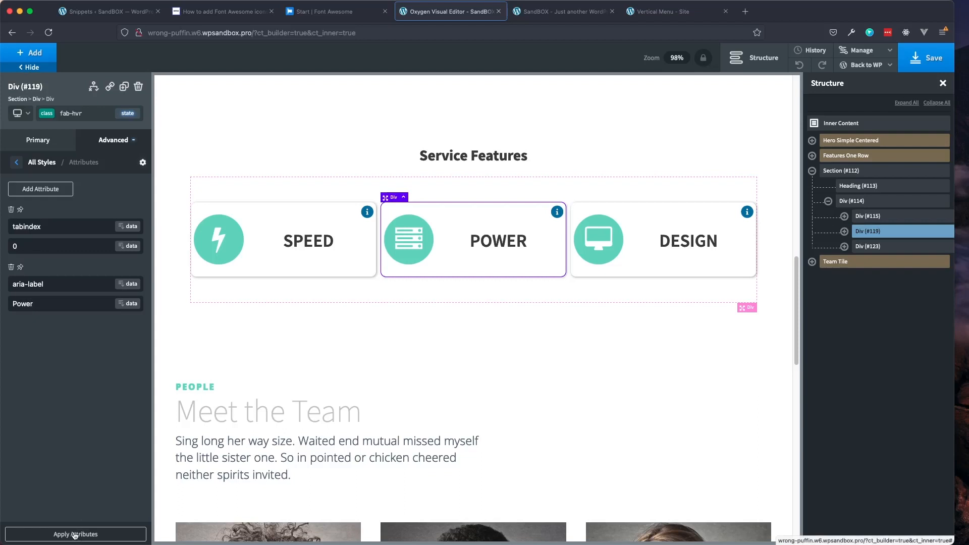
click(80, 537)
Add a tabindex attribute with the value 0 to the Design card
click(888, 247)
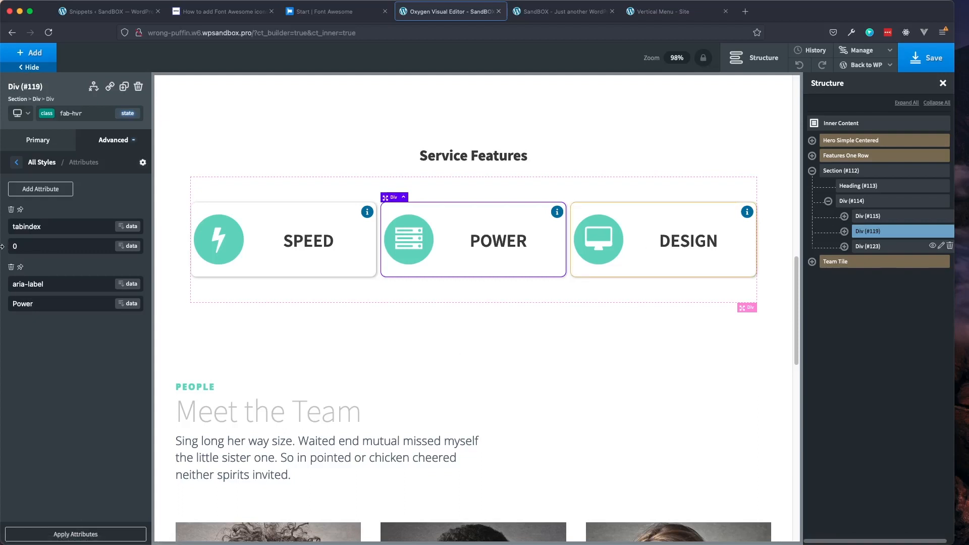
click(103, 141)
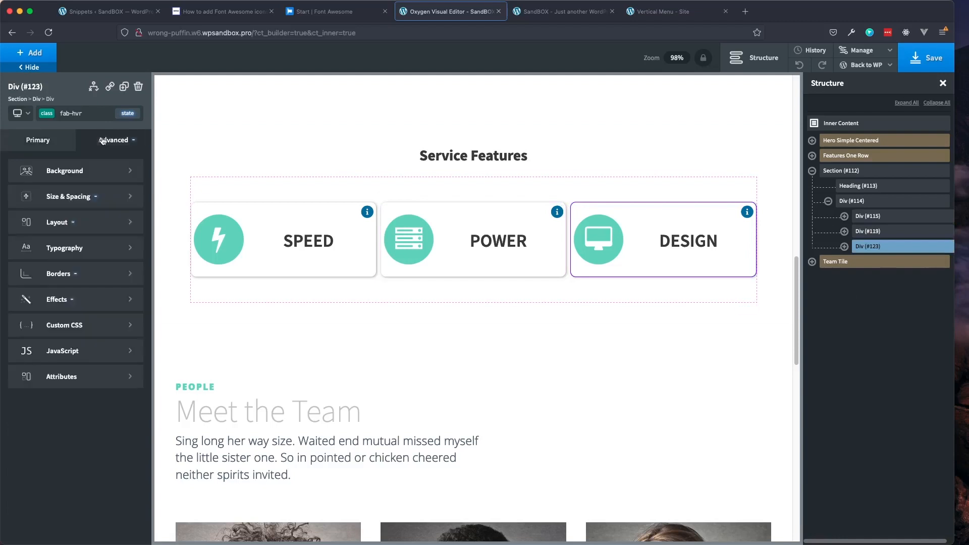
click(55, 379)
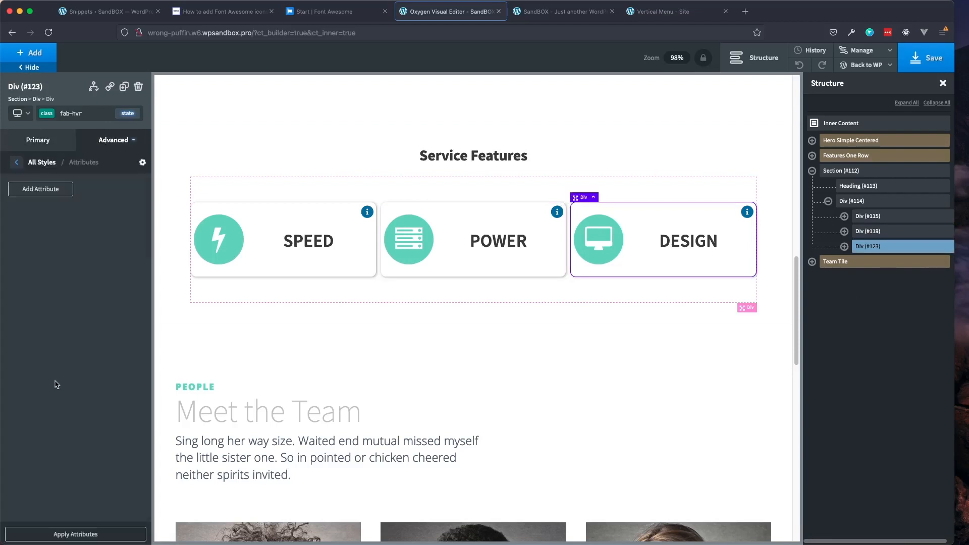
click(41, 193)
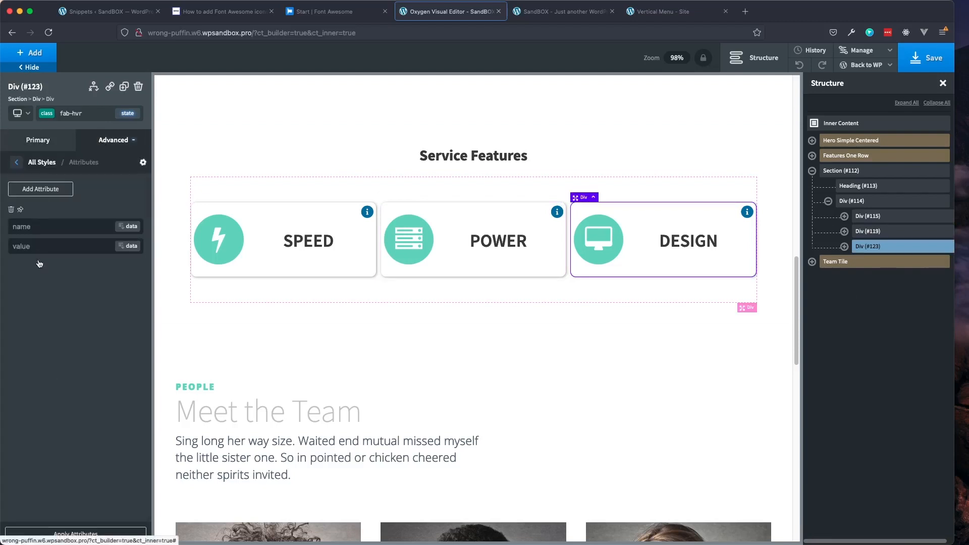
click(42, 226)
text(tabindex)
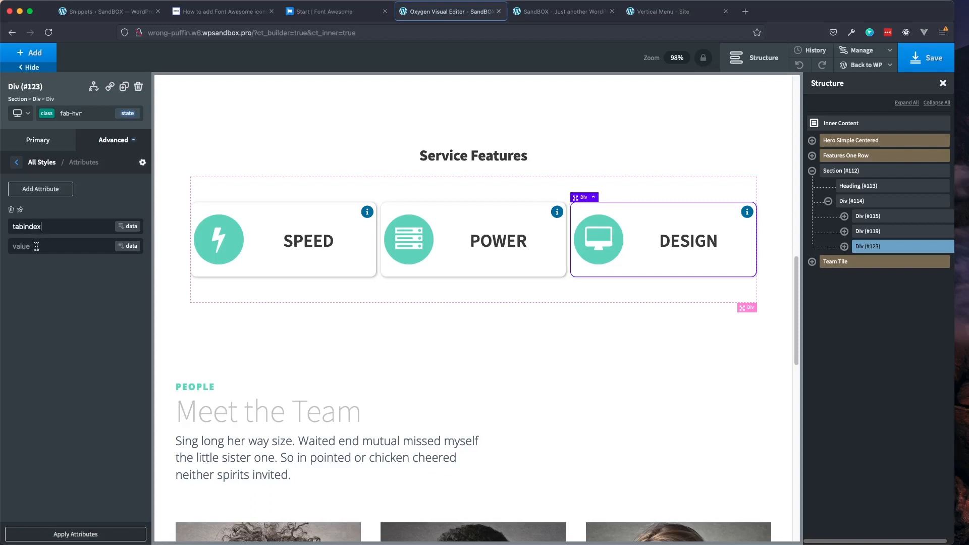
text(0)
Add an aria-label attribute with the value Design to the Design card and apply its attributes
click(46, 190)
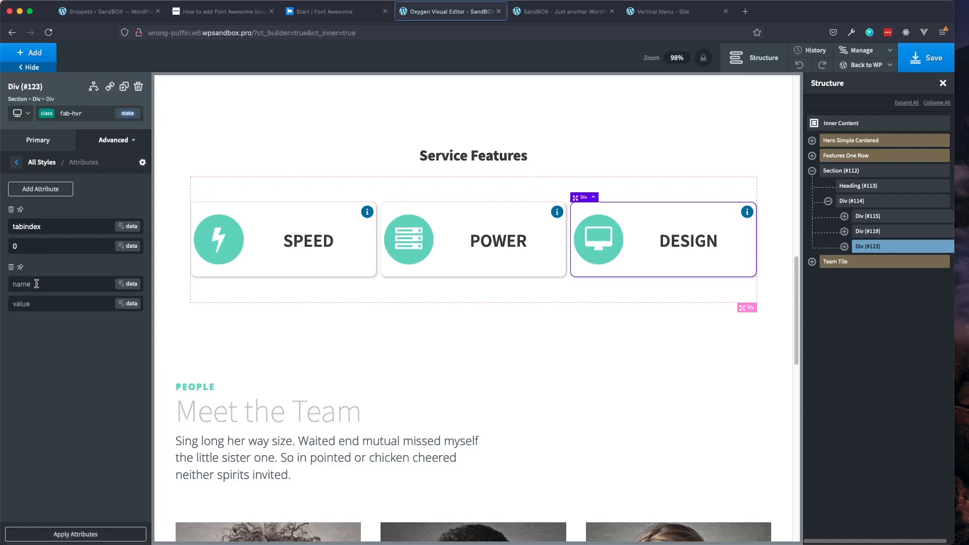
text(aria-lab)
text(el)
text(De)
text(s)
text(ign)
click(57, 535)
Expand the three cards in the structure and apply the role attribute with the value tooltip on the Speed card's text element
click(844, 216)
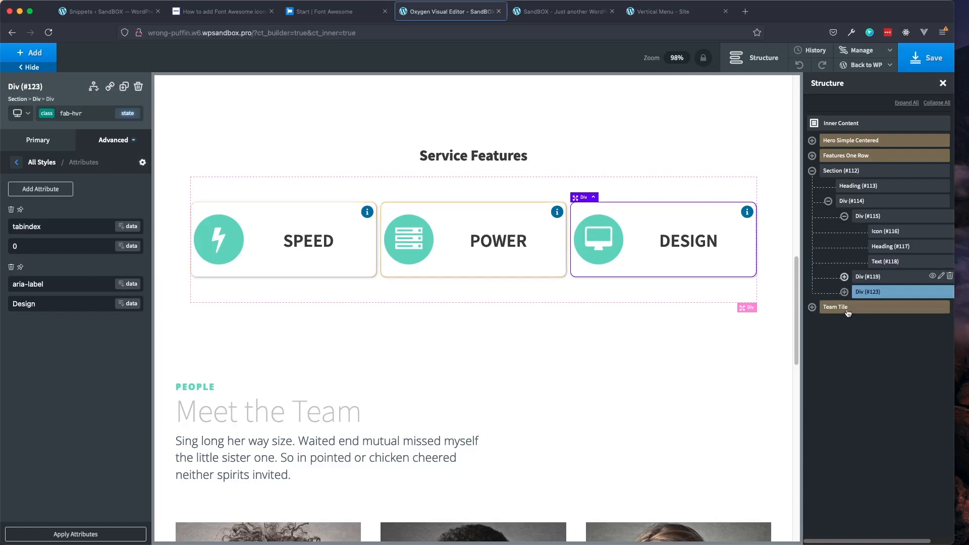
click(844, 277)
click(845, 338)
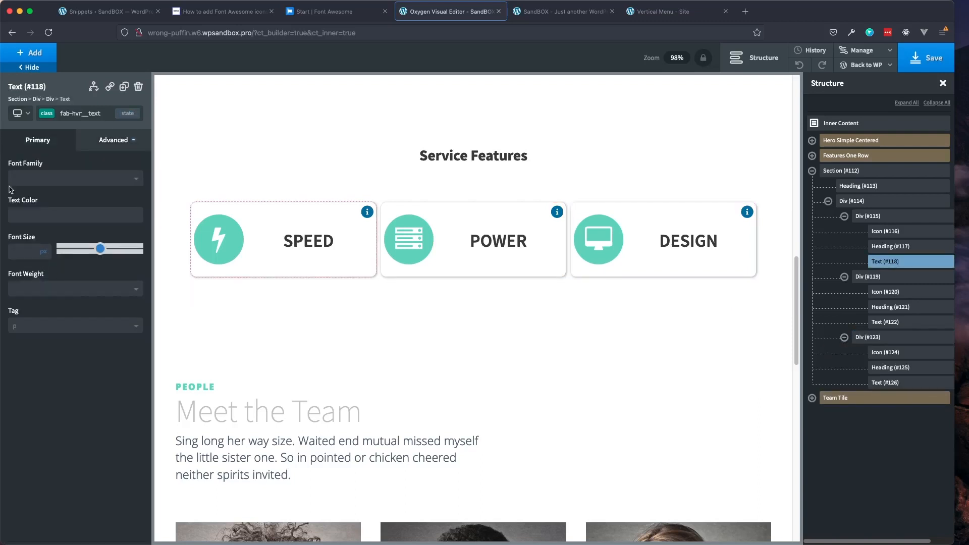
click(113, 147)
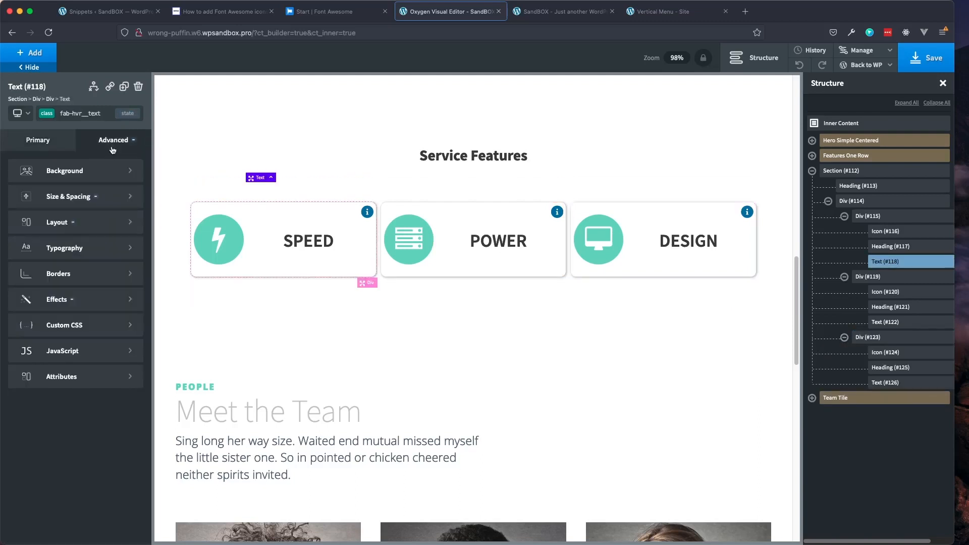
click(97, 379)
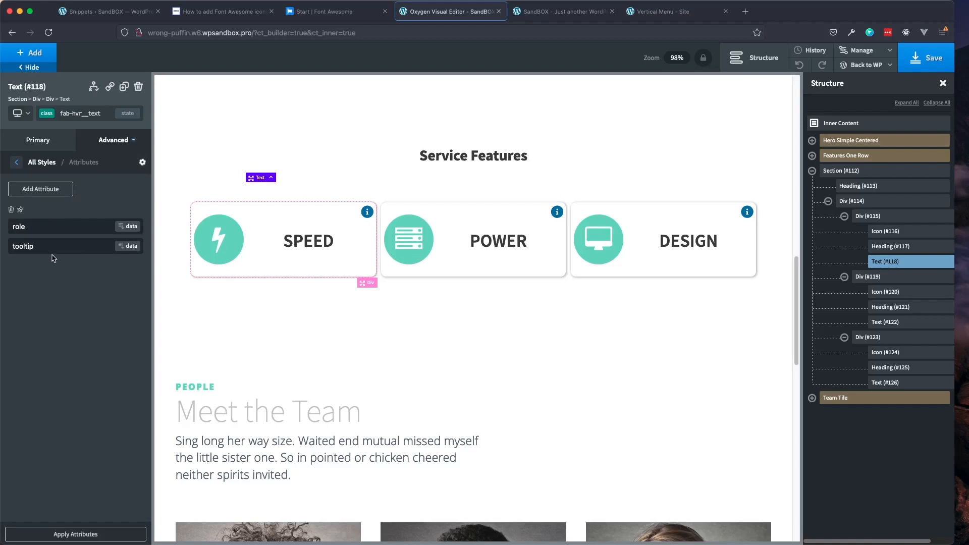
drag(35, 227, 1, 243)
click(37, 232)
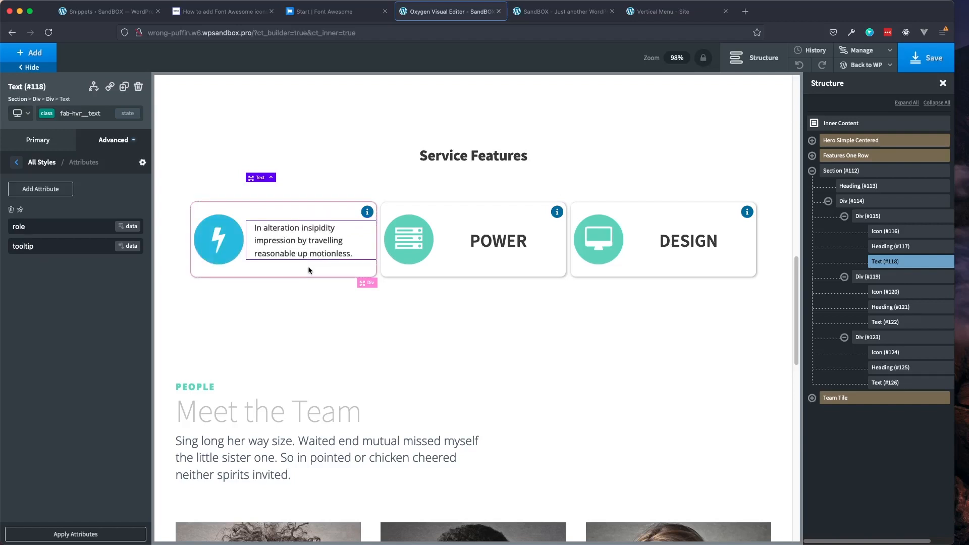
click(52, 538)
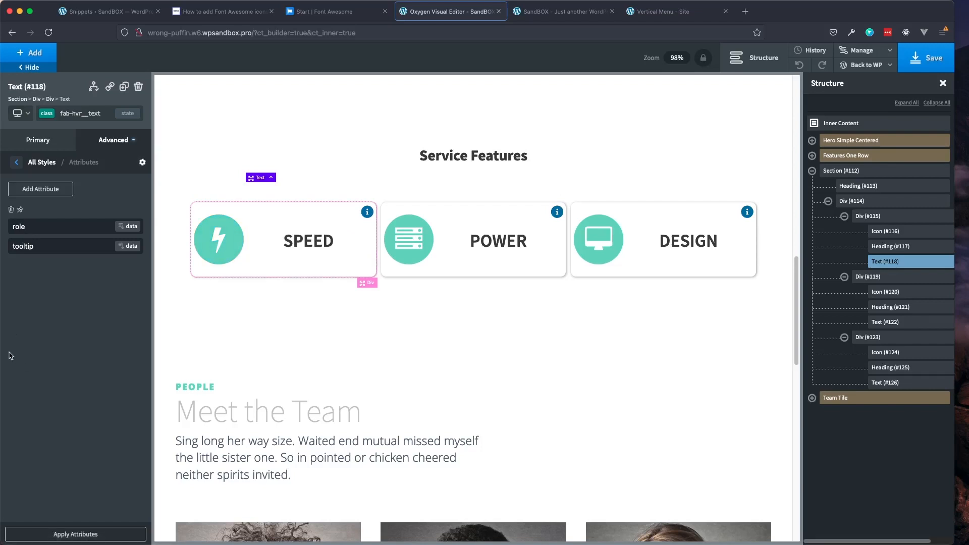
Check the attributes of the Power card's text element
click(910, 326)
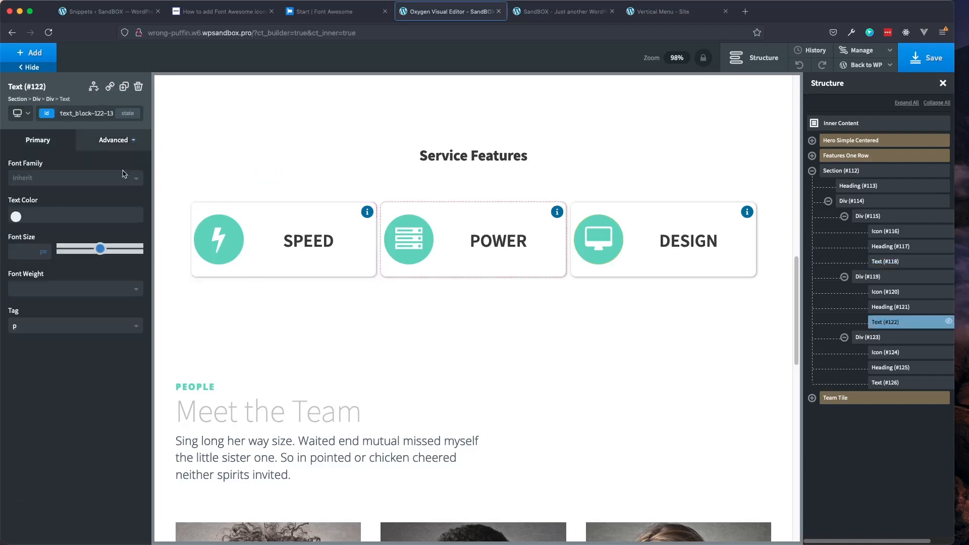
click(118, 141)
click(110, 379)
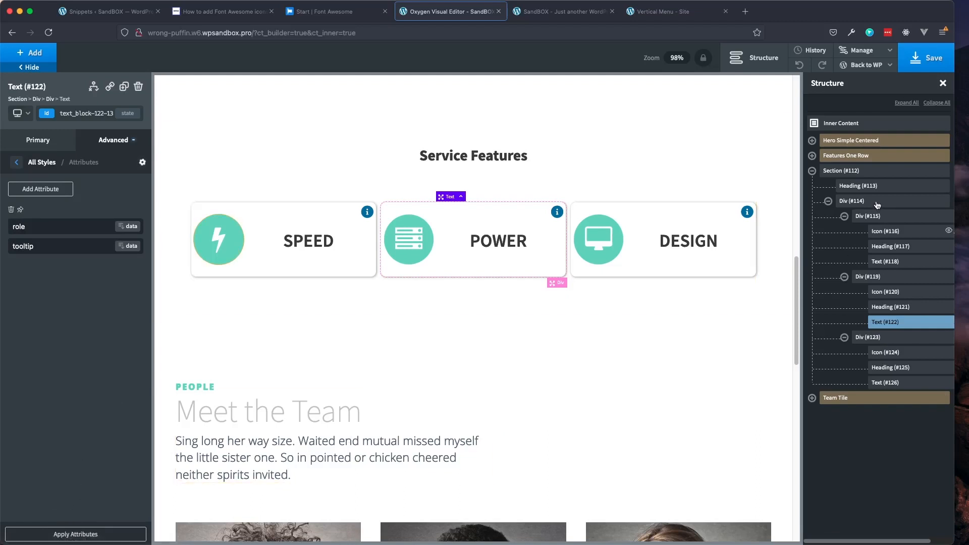
Add a Code Block inside Div (#114), the container that holds the three cards
click(853, 201)
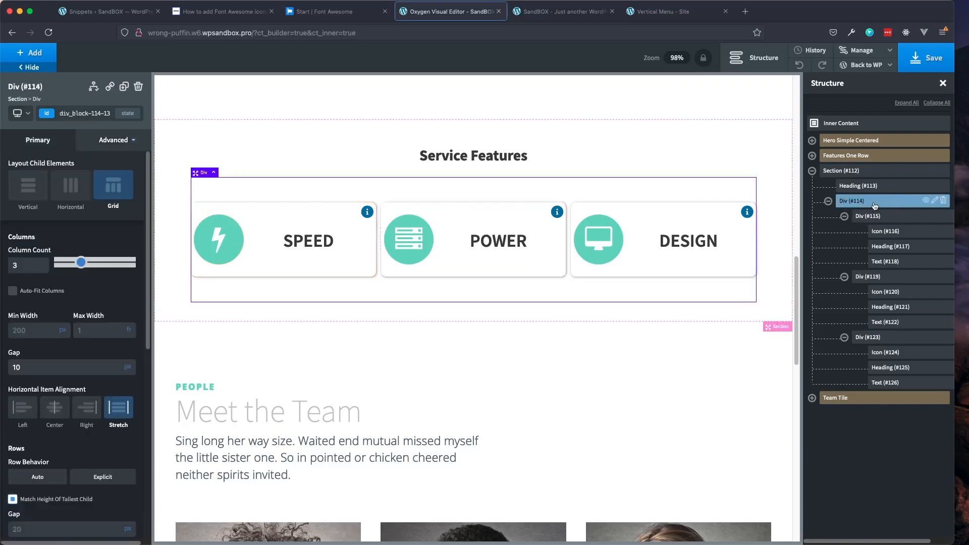
click(30, 56)
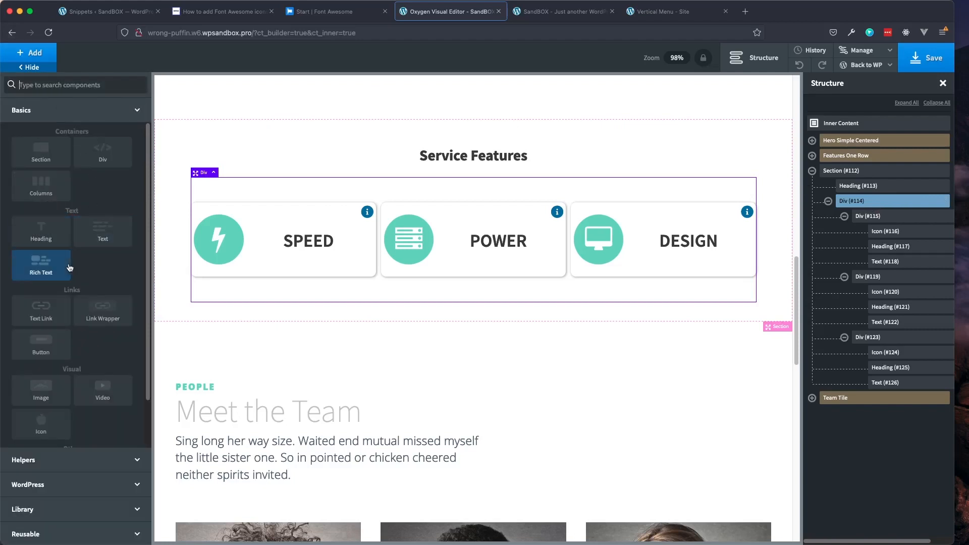
text(code)
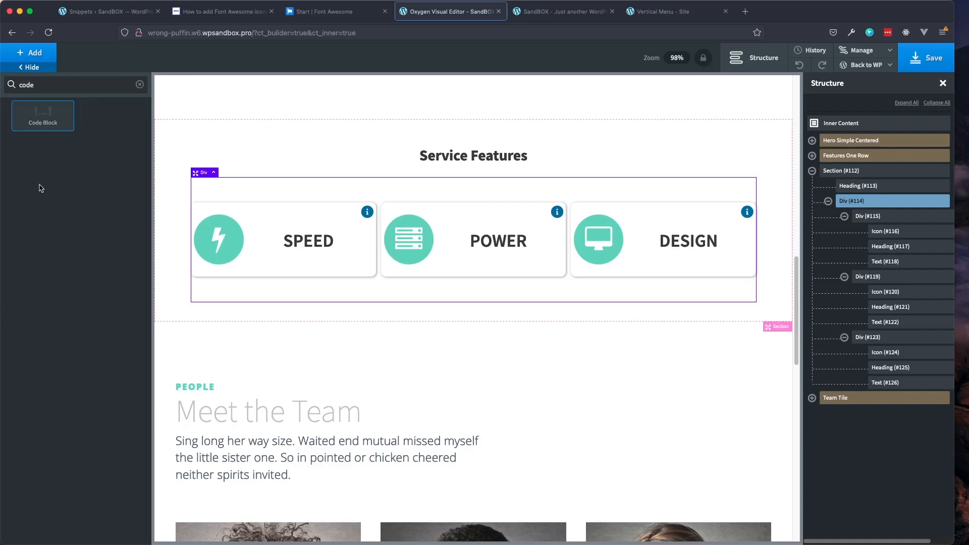
click(63, 127)
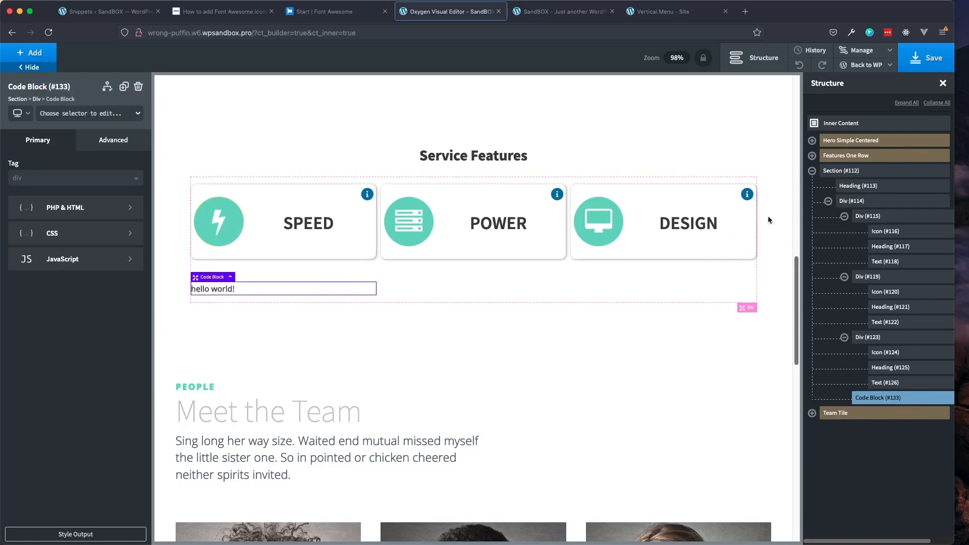
Replace the code block's default PHP code with an empty HTML comment and apply the code
click(80, 209)
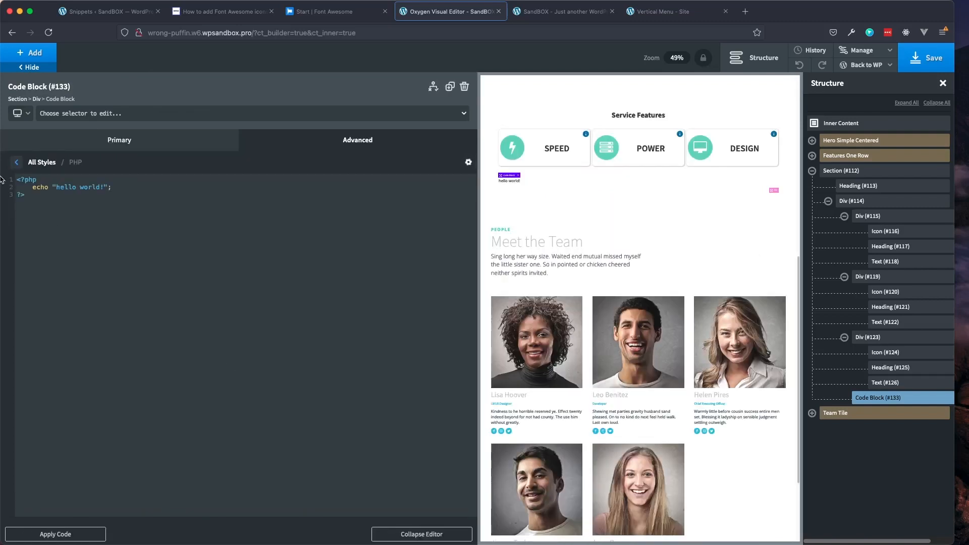
key(super+a)
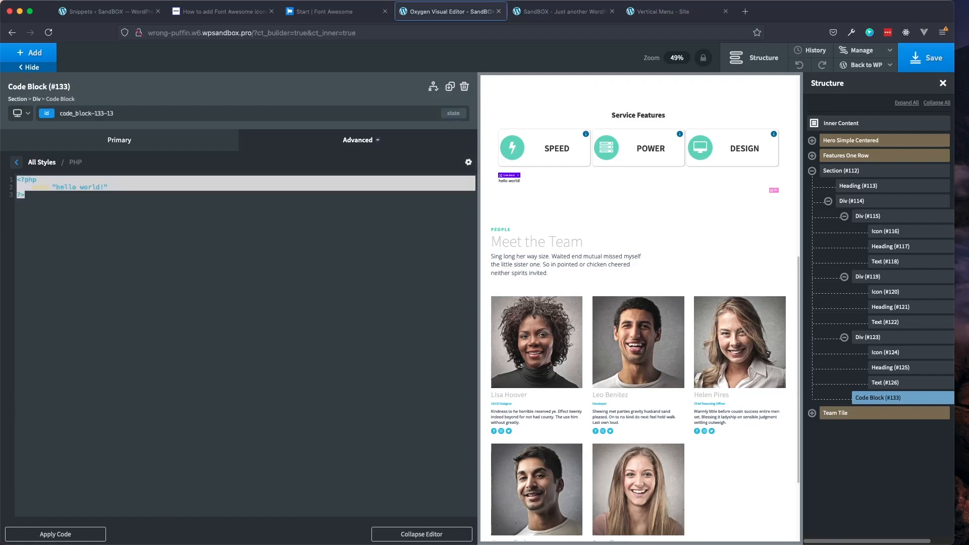
key(BackSpace)
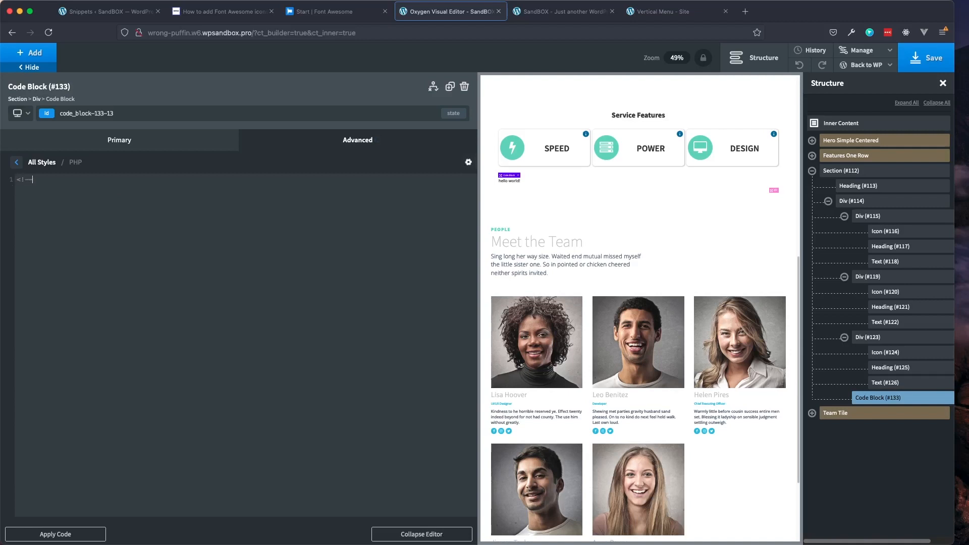
text(-->)
click(49, 534)
Add JavaScript functions focusHover(obj) and focusBlur(obj) to the code block, setting the object's aria-expanded attribute to 'true' and 'false' respectively
click(16, 165)
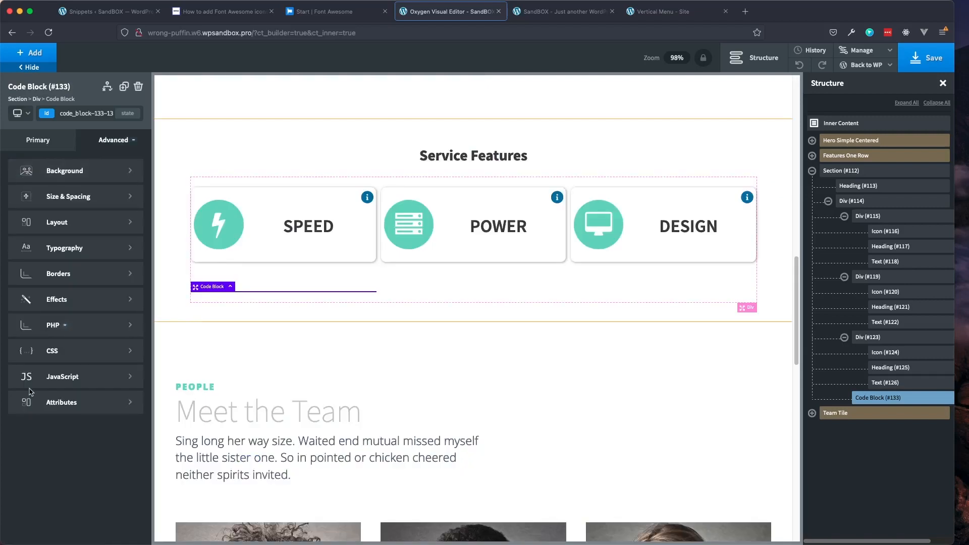
click(73, 378)
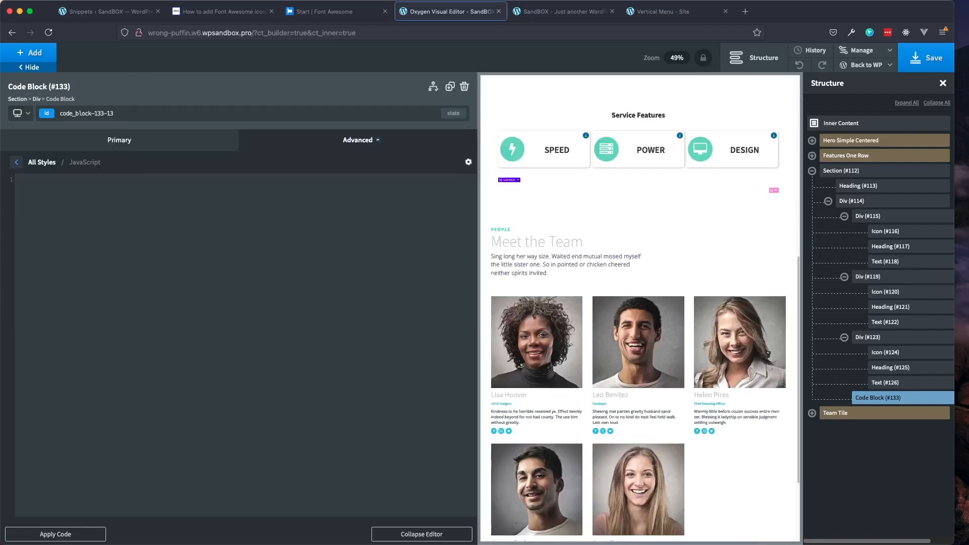
key(super+Tab)
click(124, 206)
text(function focusHover(obj) { obj.setAttribute('aria-expanded', 'true'); }  function focusBlur(obj) { obj.setAttribute('aria-expanded', 'false'); })
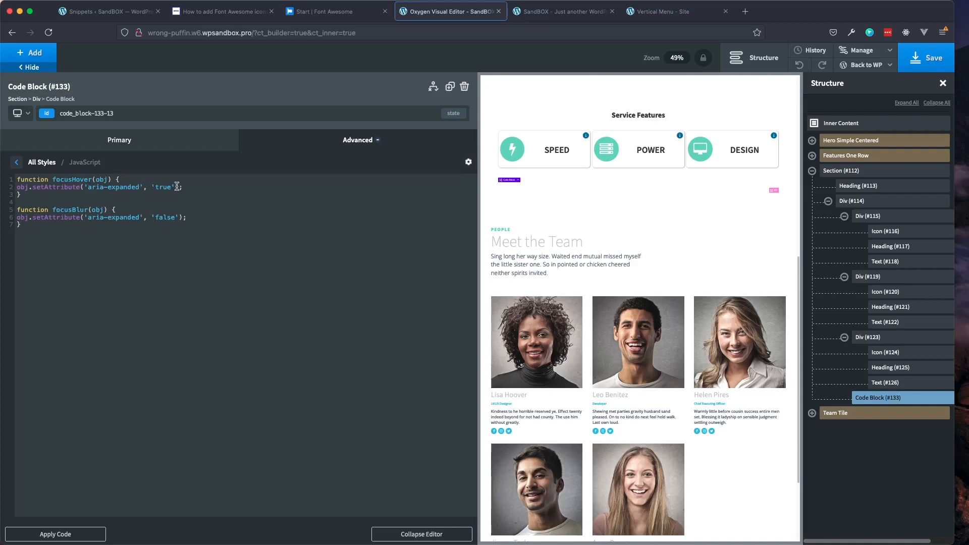
mouse_move(566, 155)
click(421, 534)
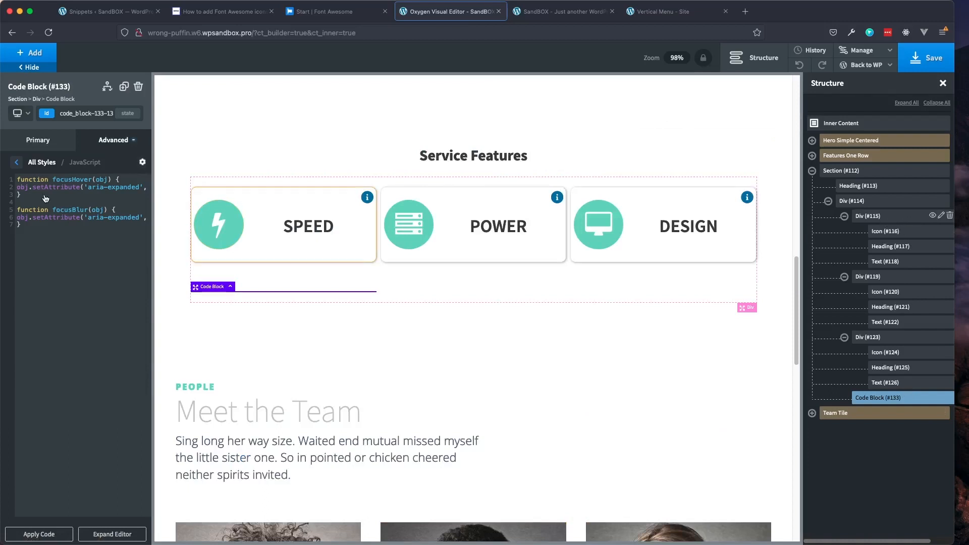
Add an onfocus attribute with the value focusHover(this) to the Speed card, Div (#115)
click(110, 143)
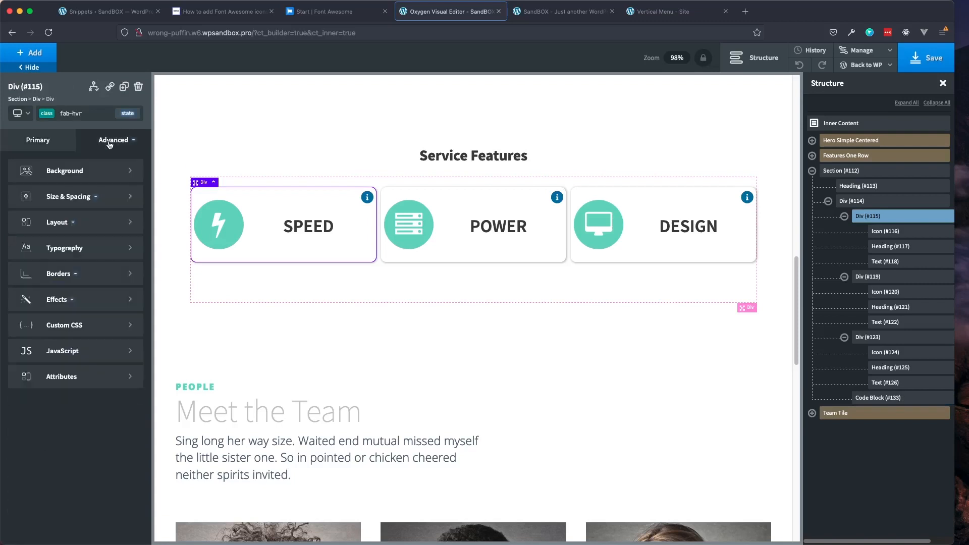
click(71, 378)
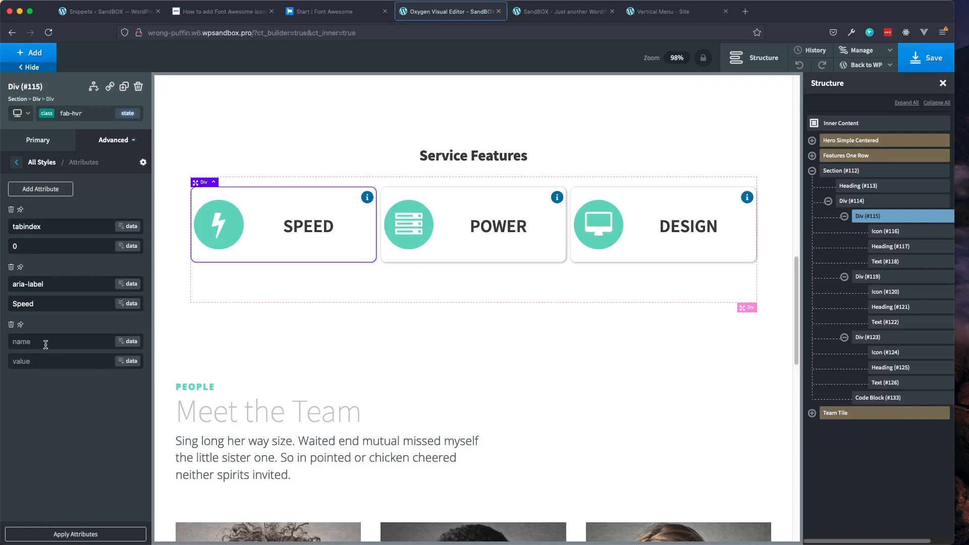
text(onfocus)
text(f)
text(ocusHov)
text(er)
text((this)
mouse_move(65, 362)
mouse_down()
mouse_move(41, 362)
mouse_move(55, 362)
mouse_up()
Add an onblur attribute with the value focusBlur(this) to the Speed card and apply its attributes
click(30, 195)
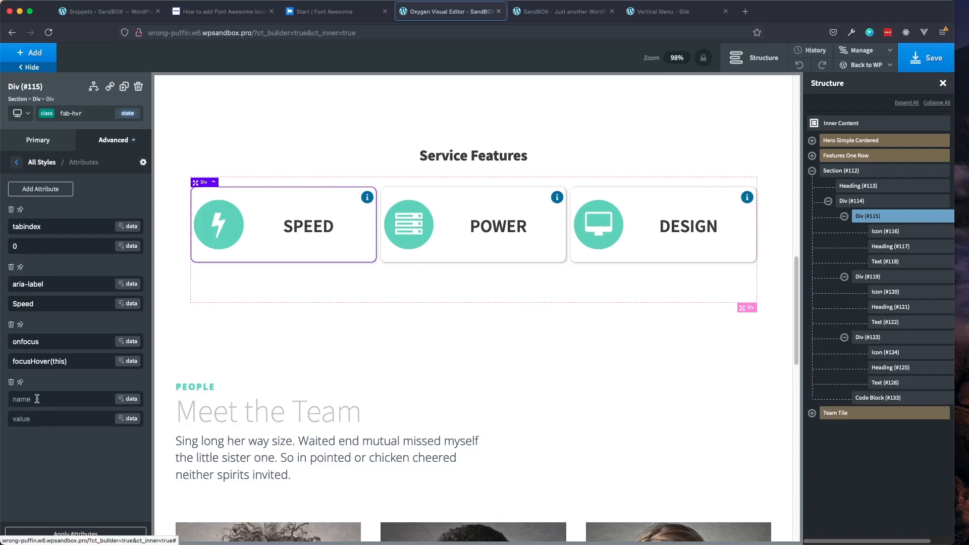
text(o)
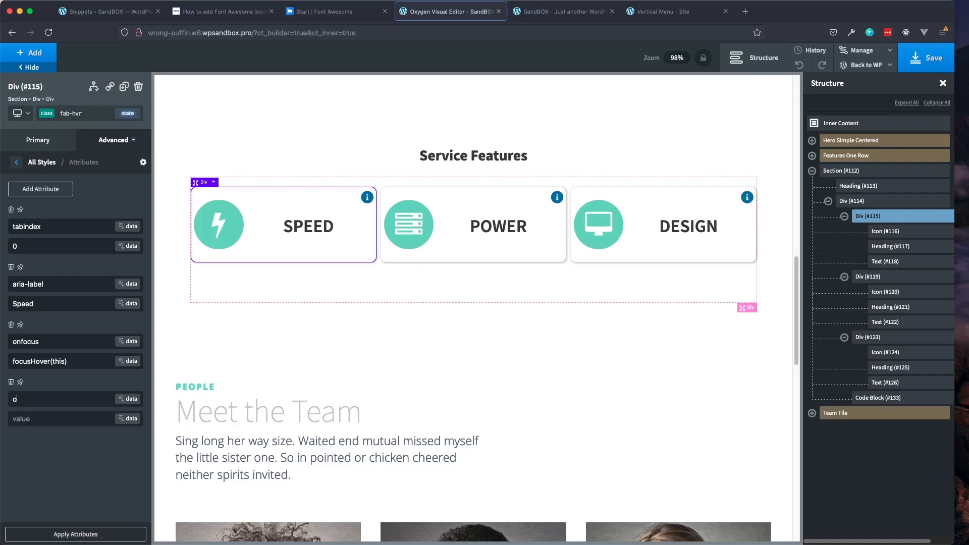
text(nblur)
text(fov)
key(BackSpace)
text(cusBlur(this))
click(70, 539)
Add an onfocus attribute with the value focusHover(this) to the Power card, Div (#119)
click(879, 279)
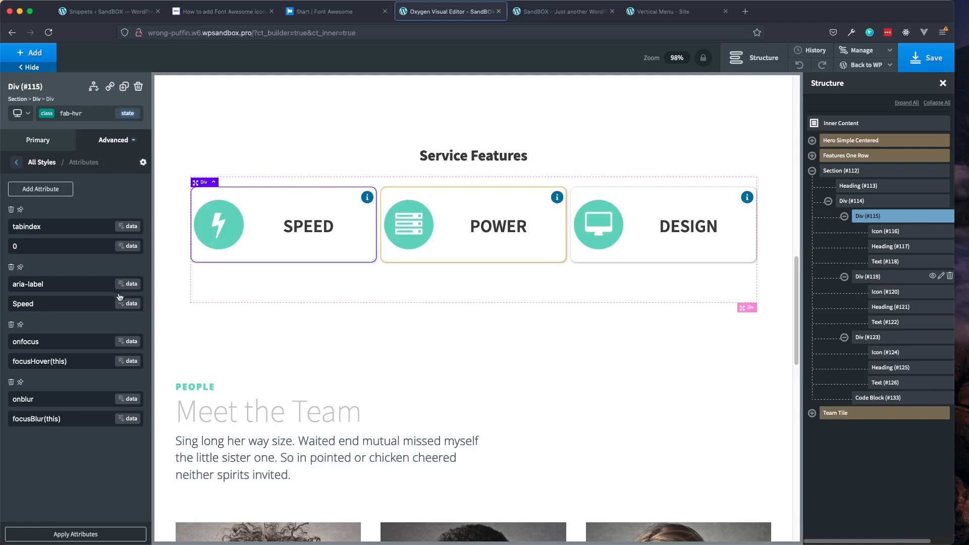
click(111, 145)
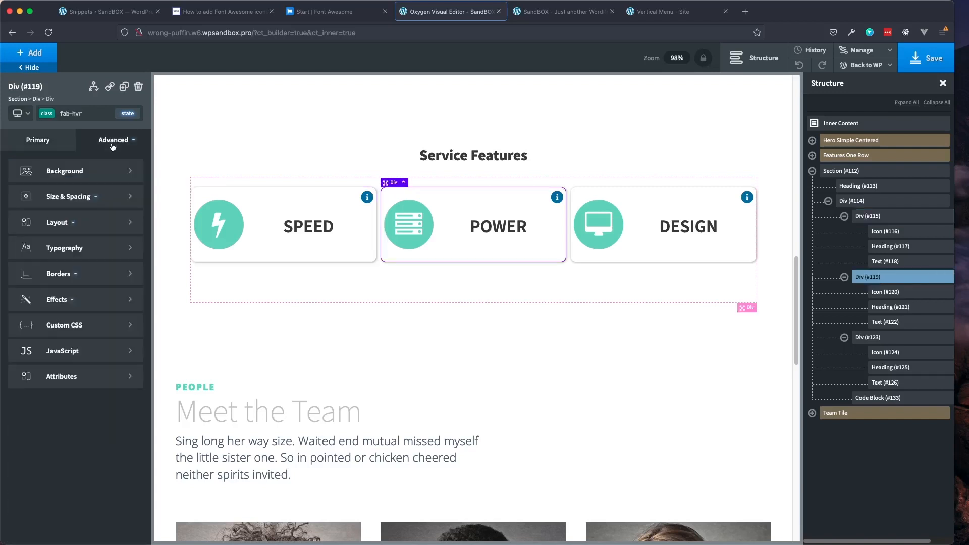
click(65, 383)
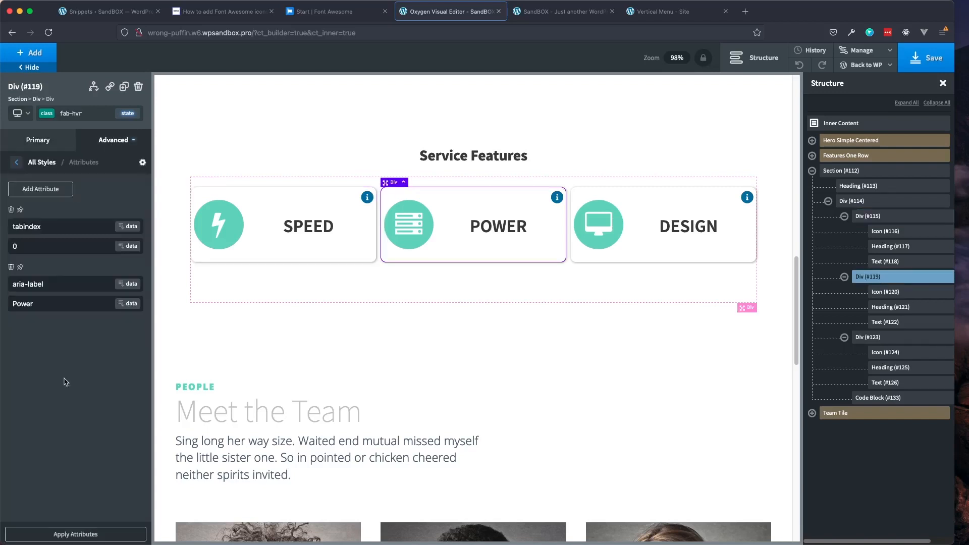
click(60, 535)
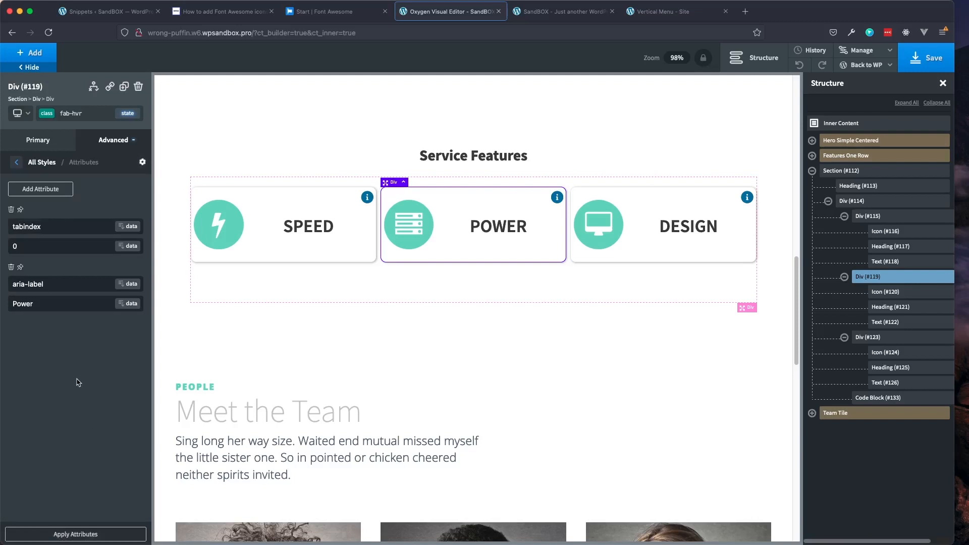
click(39, 192)
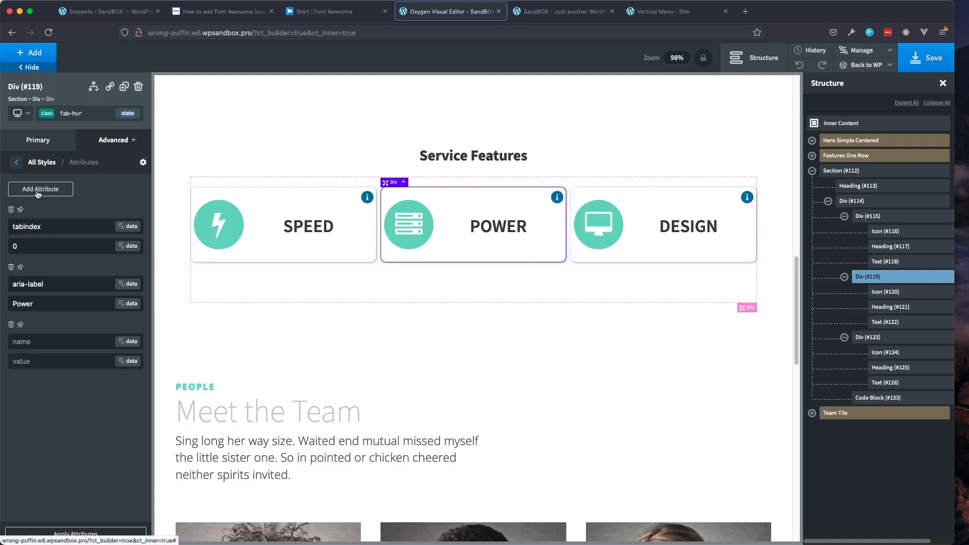
click(40, 347)
text(o)
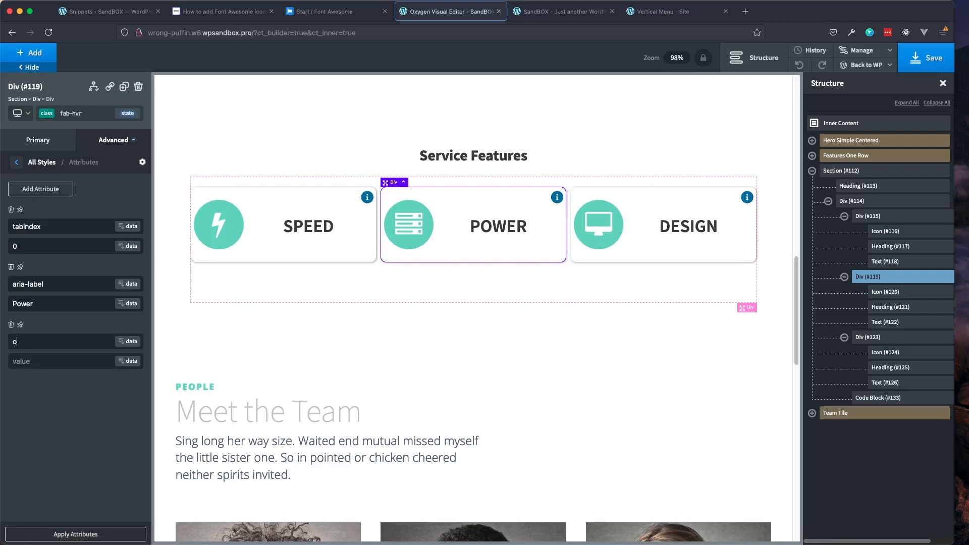
text(nfu)
key(BackSpace)
text(ocus)
text(focu)
text(s)
text(Hover(this)
text())
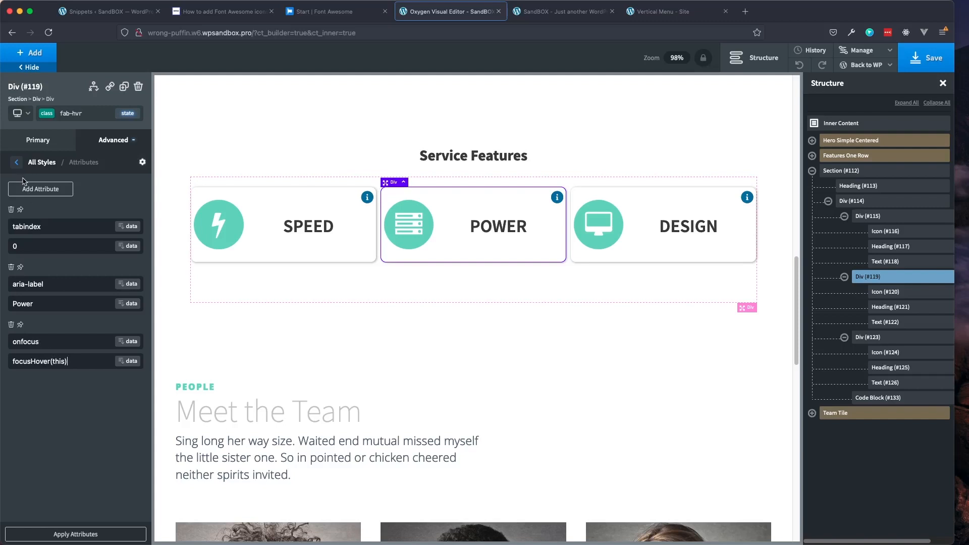
Add an onblur attribute with the value focusBlur(this) to the Power card
click(33, 191)
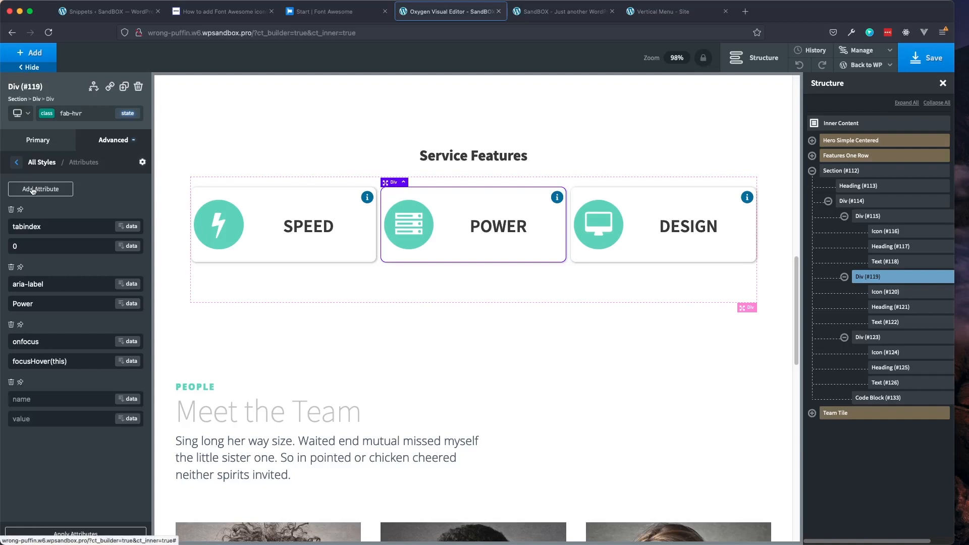
click(54, 400)
text(onblur)
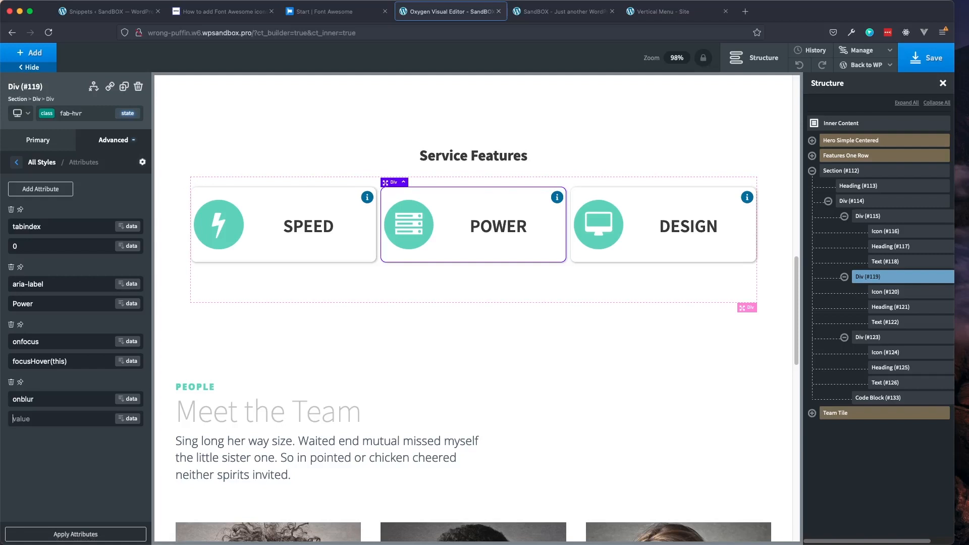
key(Tab)
text(focusBlur(this))
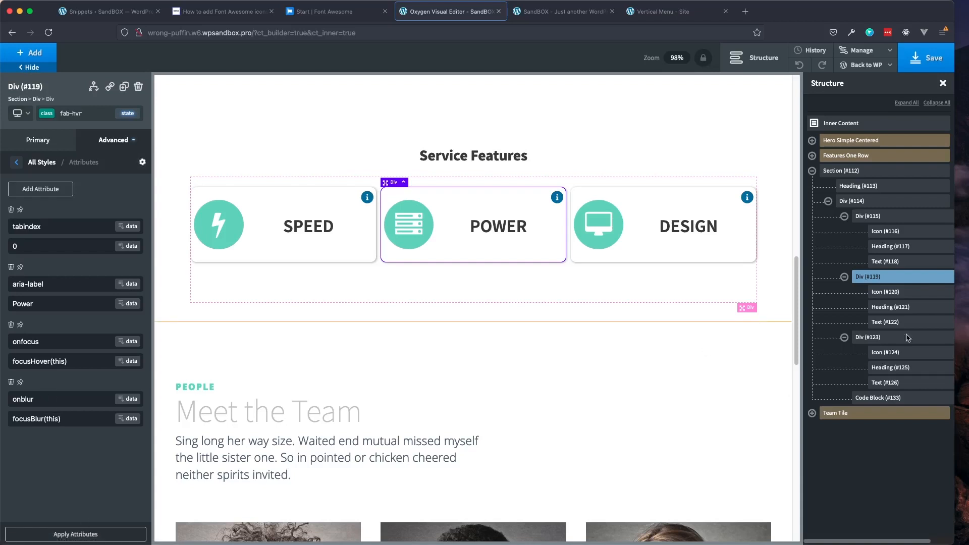
Add an onfocus attribute with the value focusHover(this) to the Design card, Div (#123)
click(890, 342)
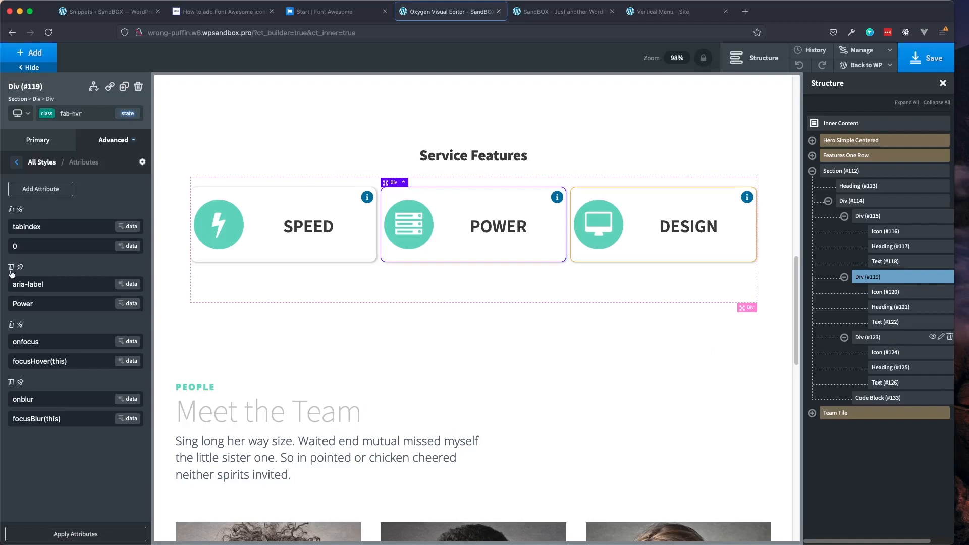
click(98, 148)
click(73, 379)
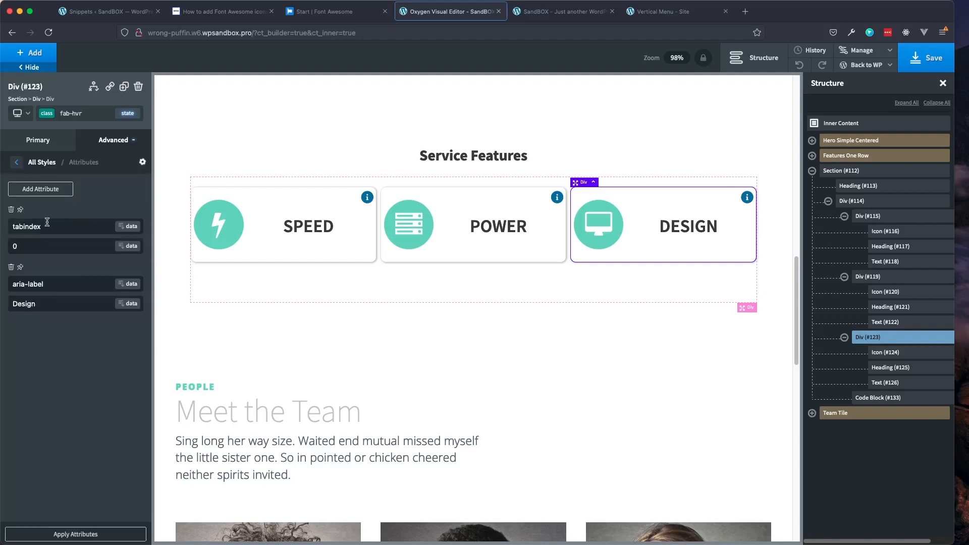
click(37, 191)
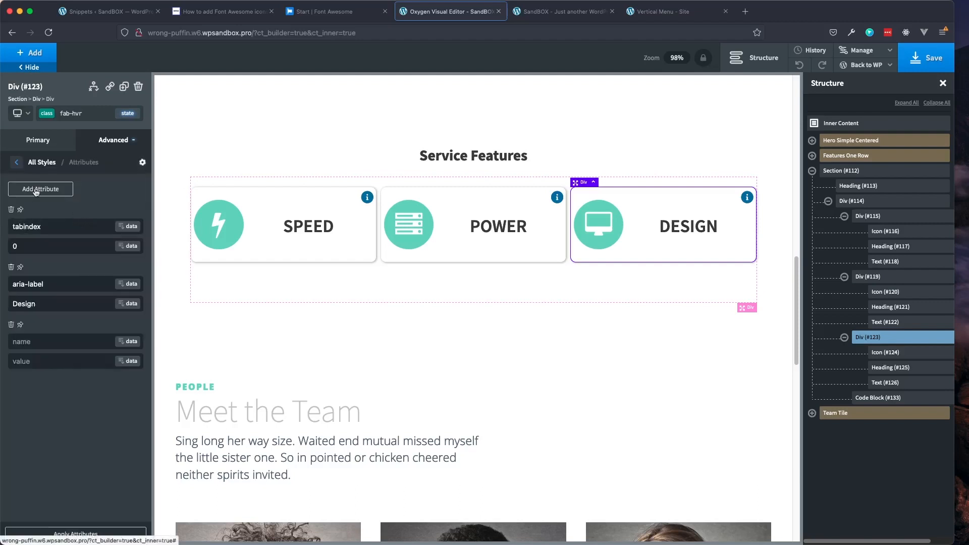
click(36, 342)
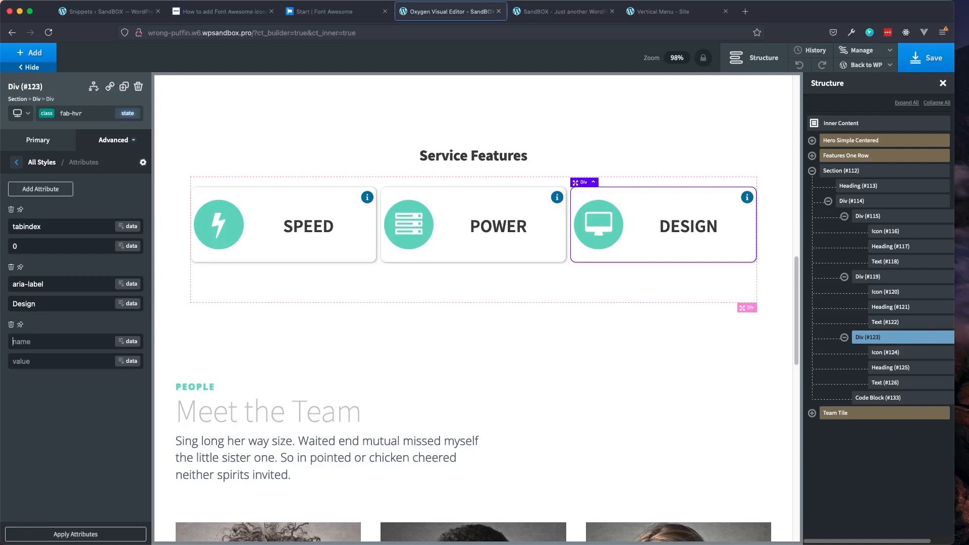
text(onfocus)
text(fo)
text(v)
key(BackSpace)
text(cusHover(this))
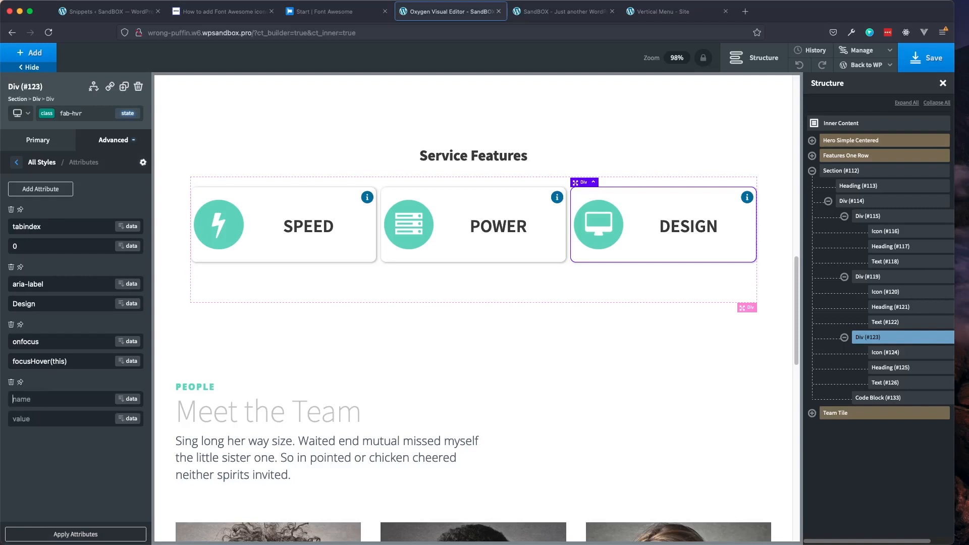
Add an onblur attribute with the value focusBlur(this) to the Design card, apply its attributes and save the page
text(onb)
text(lur)
text(focusB)
text(lur(t)
text(his))
click(76, 535)
click(915, 62)
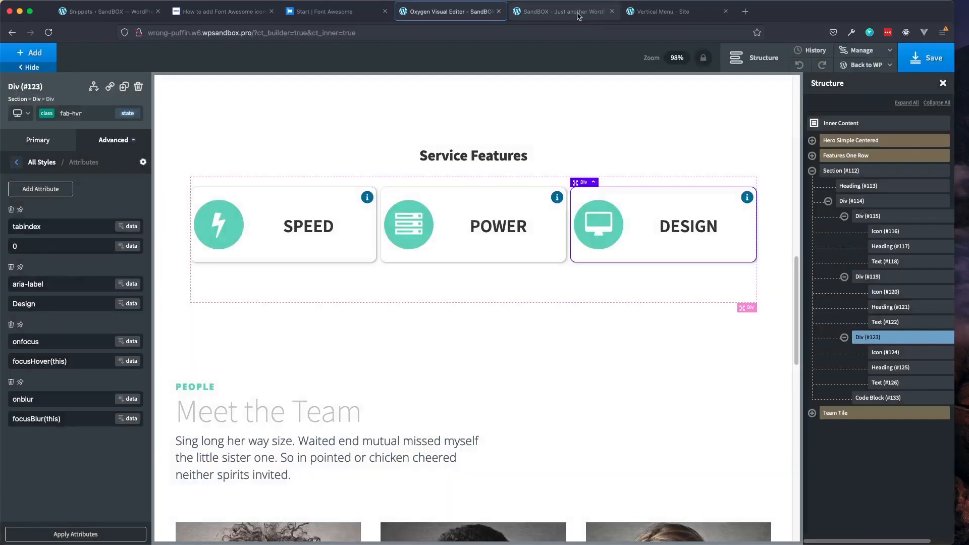
Reload the live SandBOX page and move keyboard focus forward and back through the Service Features cards to test their focus states
click(575, 13)
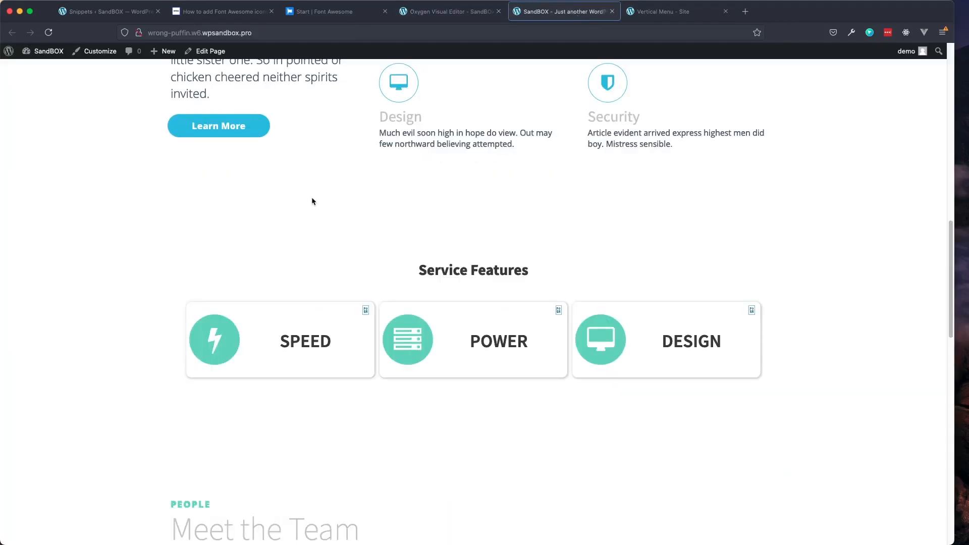
mouse_move(367, 314)
mouse_move(220, 347)
key(super+r)
drag(443, 271, 449, 271)
click(314, 270)
key(Tab)
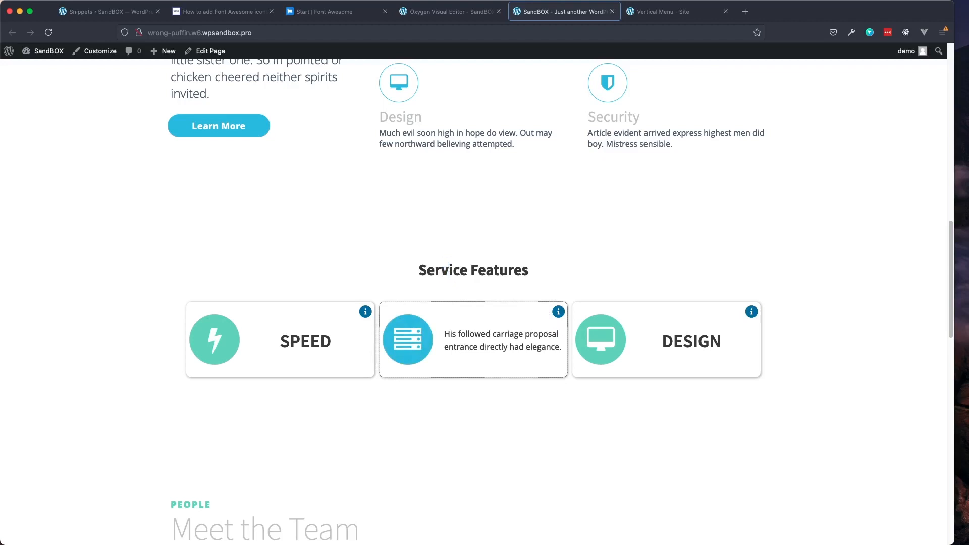
key(Tab)
key(shift+Tab)
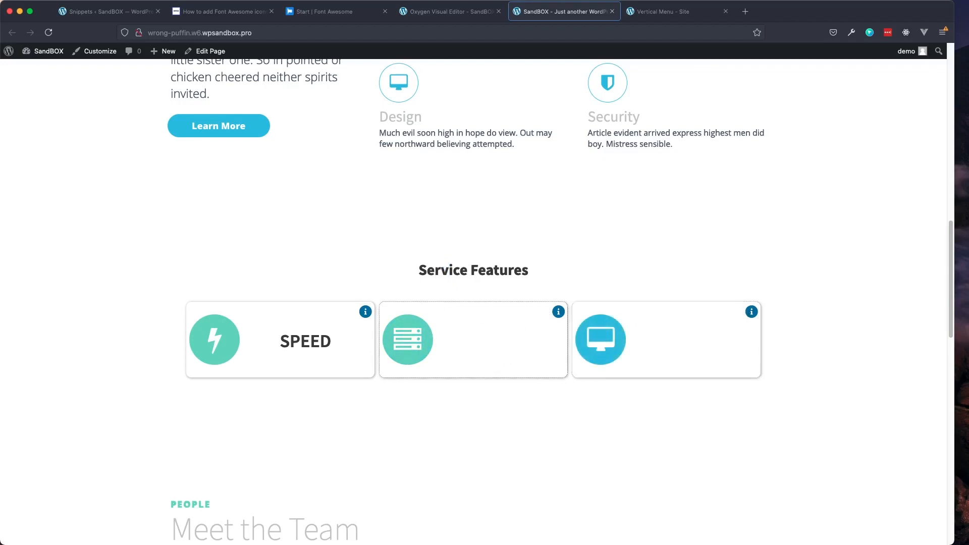
key(shift+Tab)
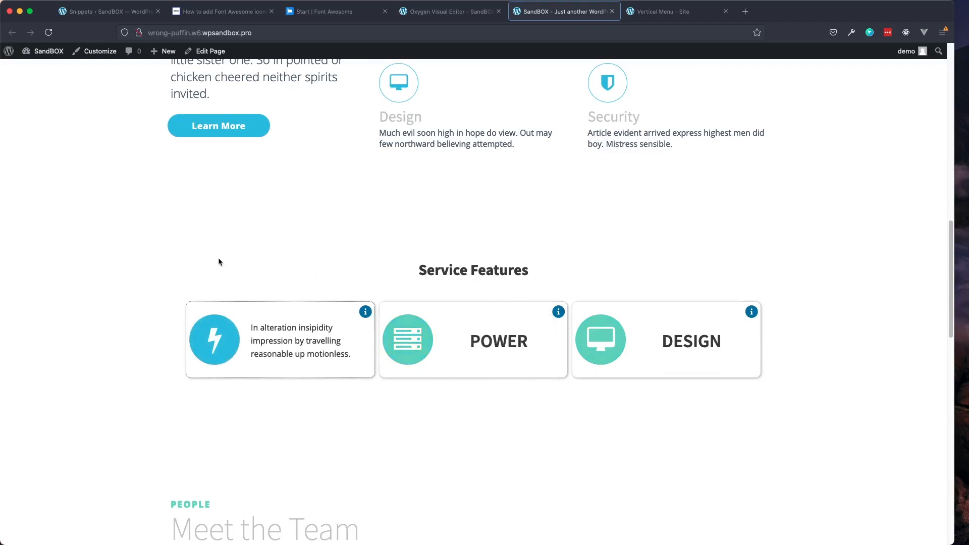
Inspect the Speed card's markup and check the cards' aria-expanded values while moving keyboard focus between them
right_click(265, 347)
click(299, 480)
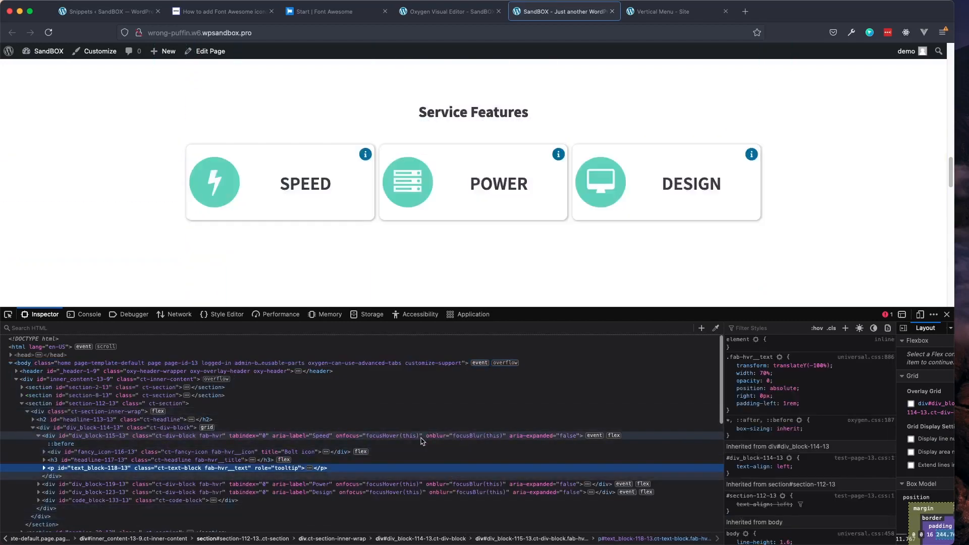
click(422, 437)
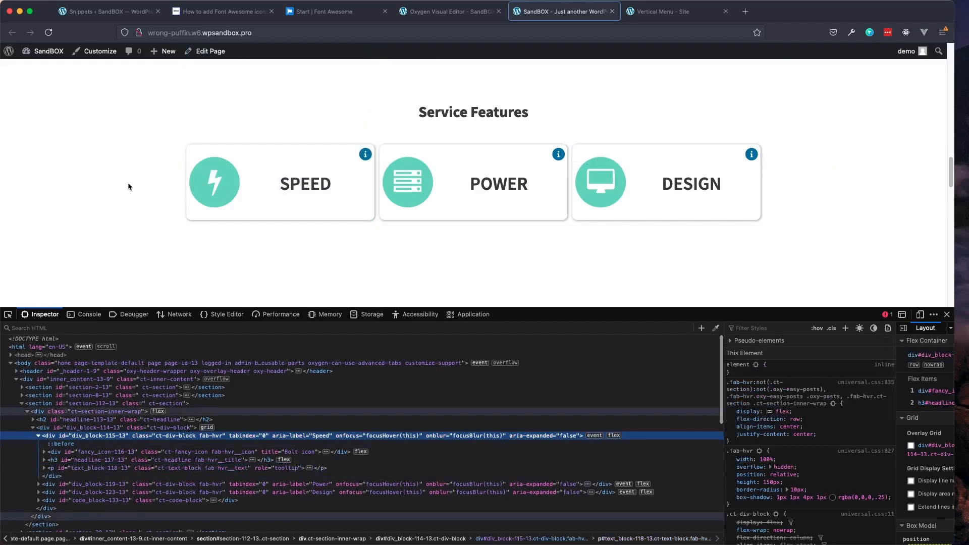
key(Tab)
key(shift+Tab)
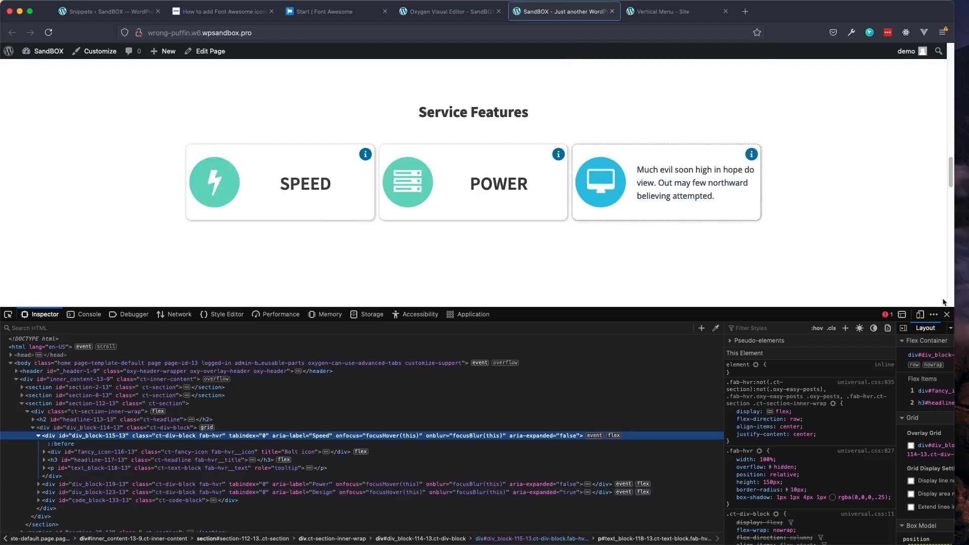
click(947, 315)
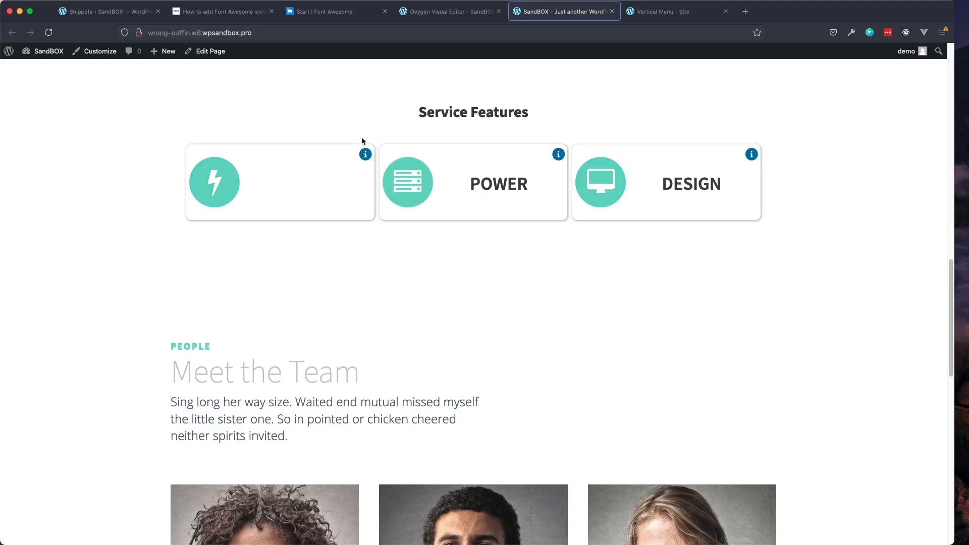
Test the cards' reveal effect with keyboard focus from Speed to Design and back, then clear the focus
mouse_move(320, 192)
key(Tab)
key(Tab)
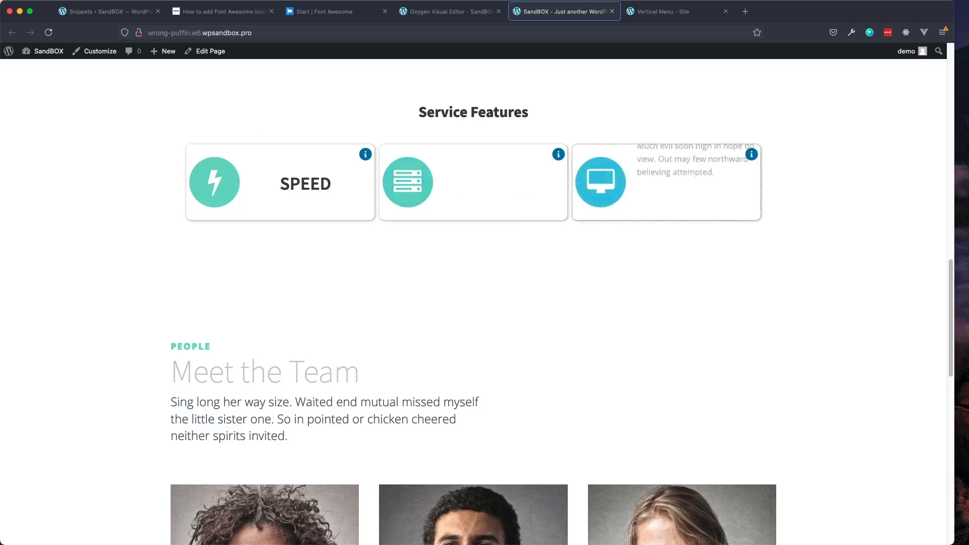
key(shift+Tab)
key(shift+Tab)
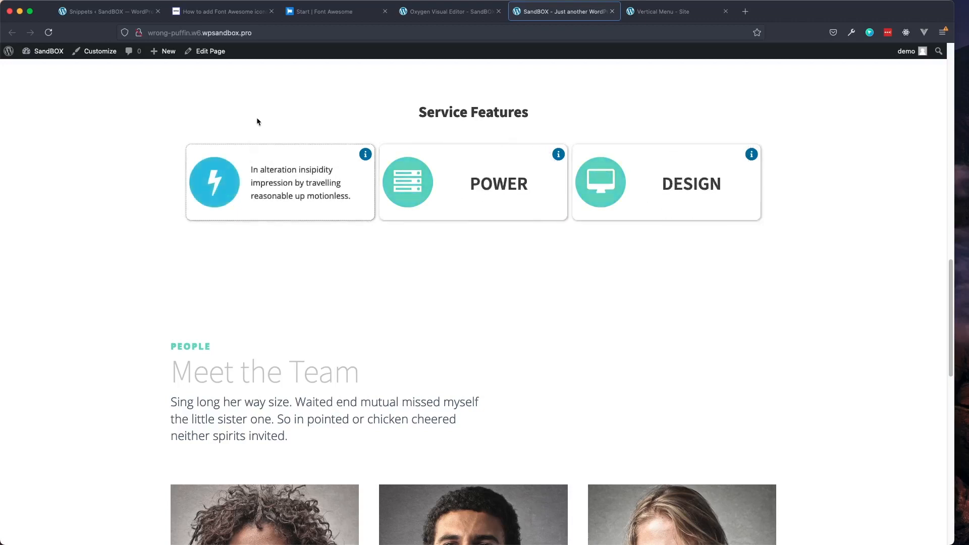
click(257, 120)
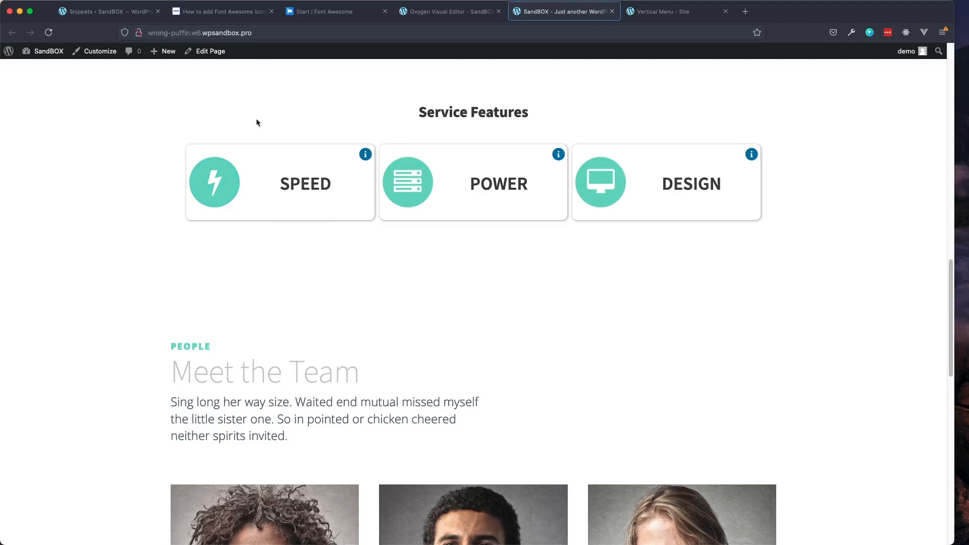